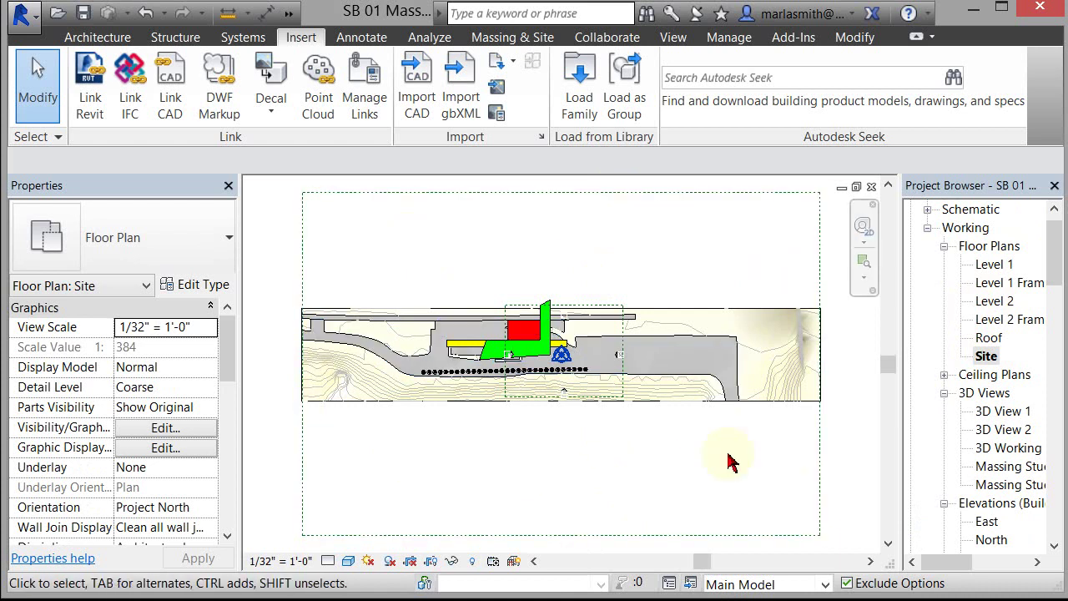
Step: Open the Site Schematic floor plan from the Schematic views of the project
click(928, 210)
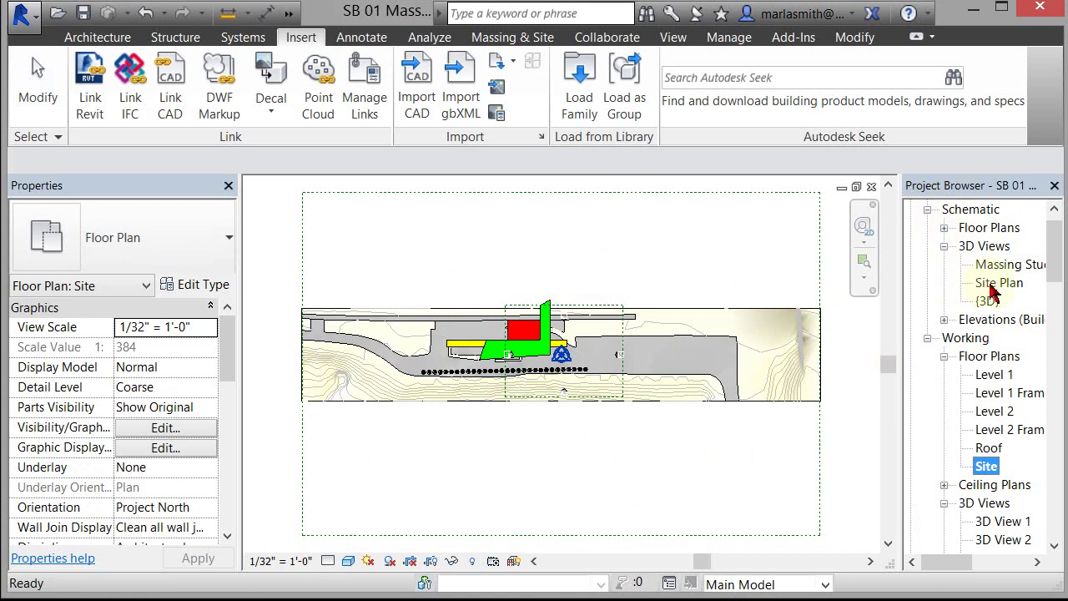
click(943, 228)
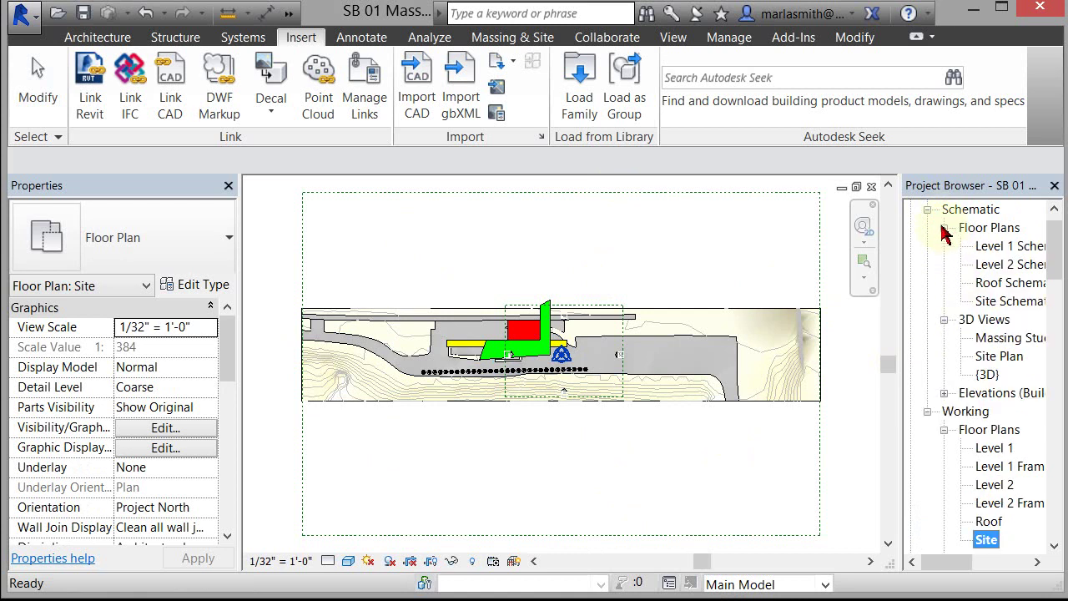
click(989, 303)
double_click(987, 302)
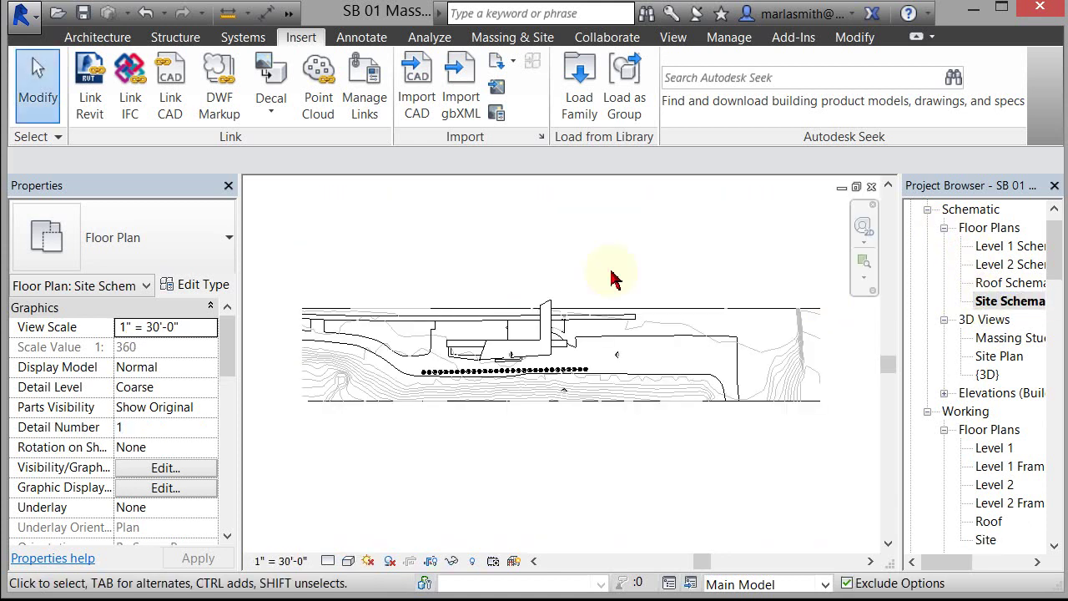
Step: Change the Site Schematic plan's visual style so the site and building masses display in shaded colours
scroll(692, 393, up, 2)
scroll(603, 398, down, 3)
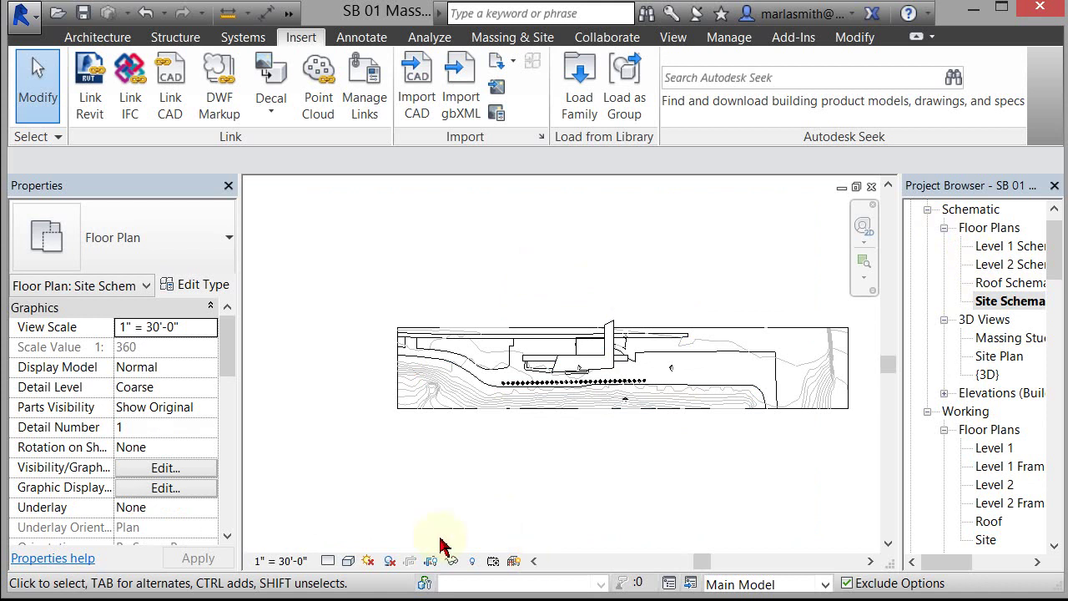
click(348, 563)
click(371, 477)
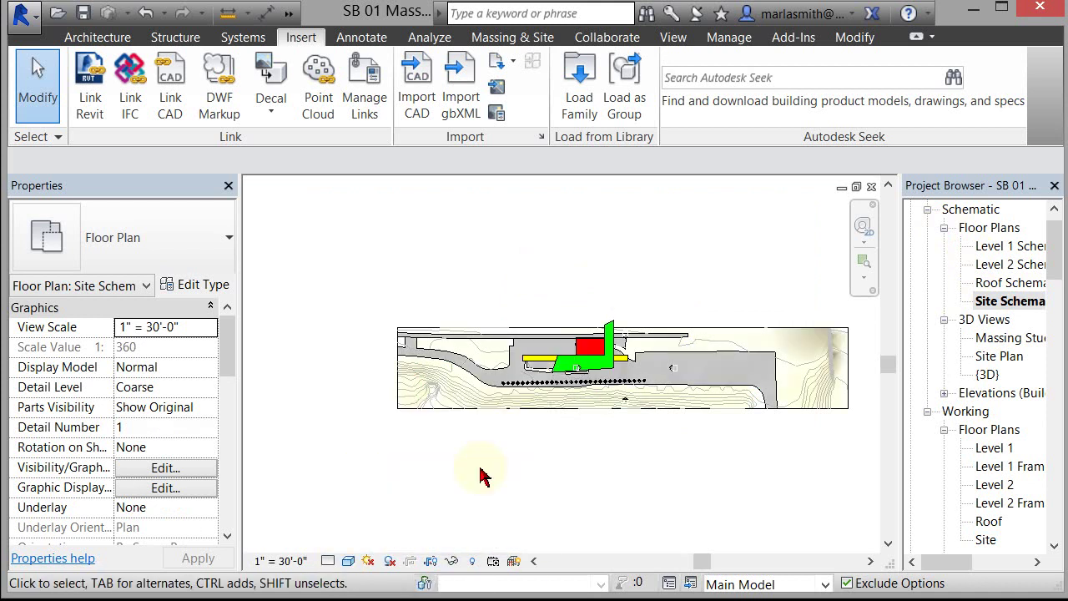
scroll(684, 421, up, 3)
middle_drag(685, 420, 596, 500)
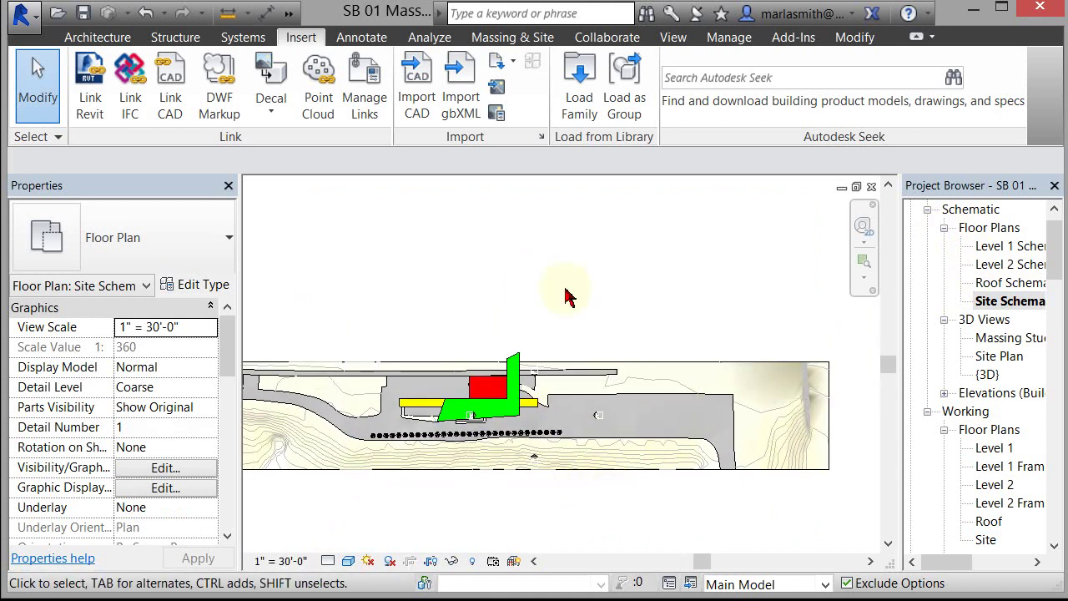
middle_drag(566, 296, 612, 279)
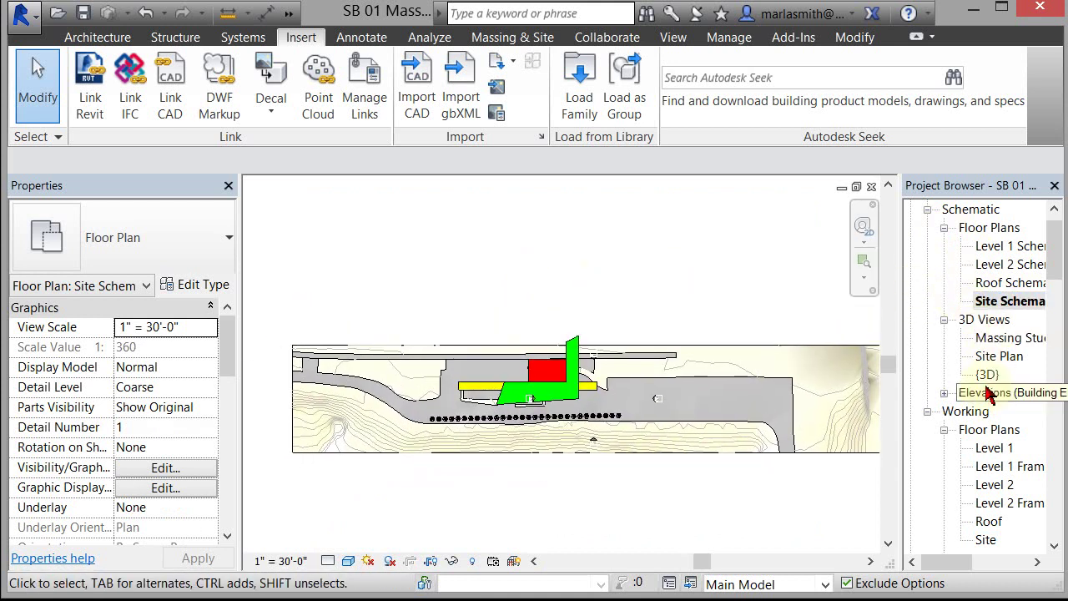
Step: Compare the working Level 1 floor plan with the Level 1 Schematic plan and check the schematic plan's visual style options
double_click(993, 451)
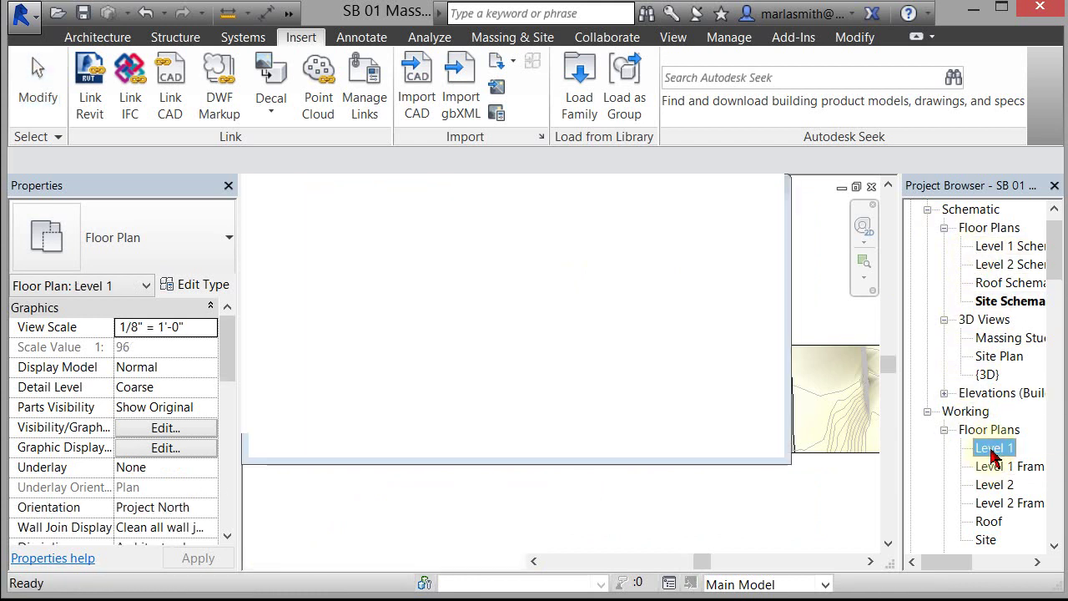
scroll(565, 336, up, 3)
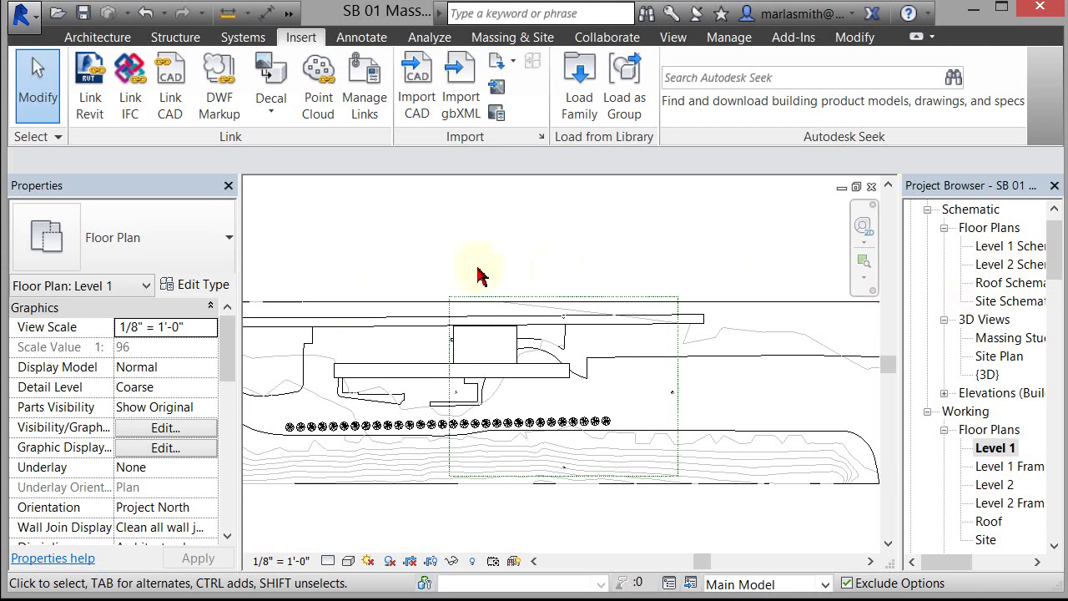
double_click(1015, 253)
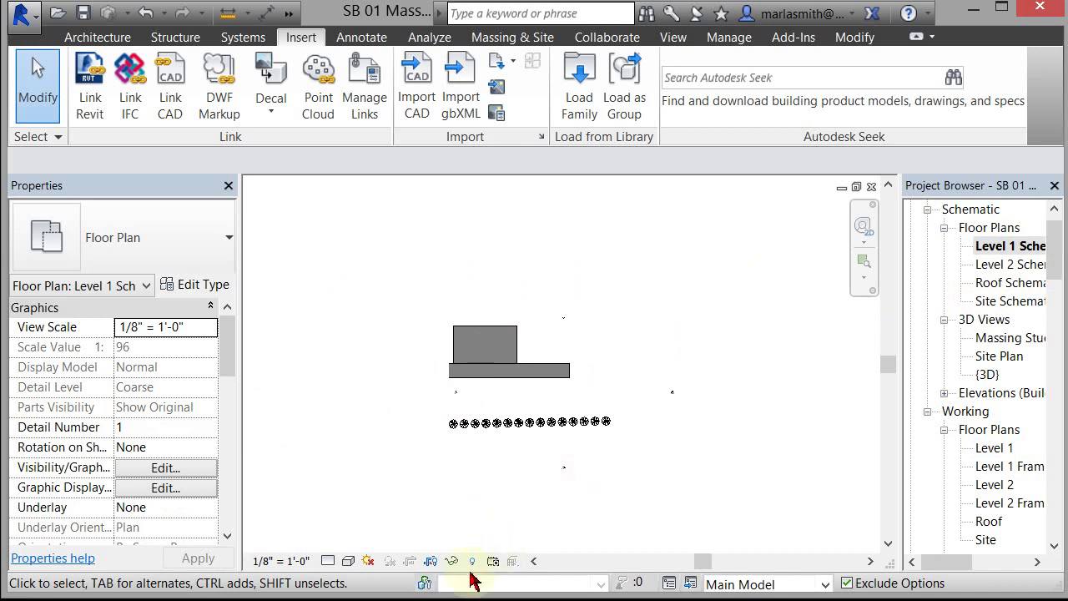
click(349, 560)
click(317, 531)
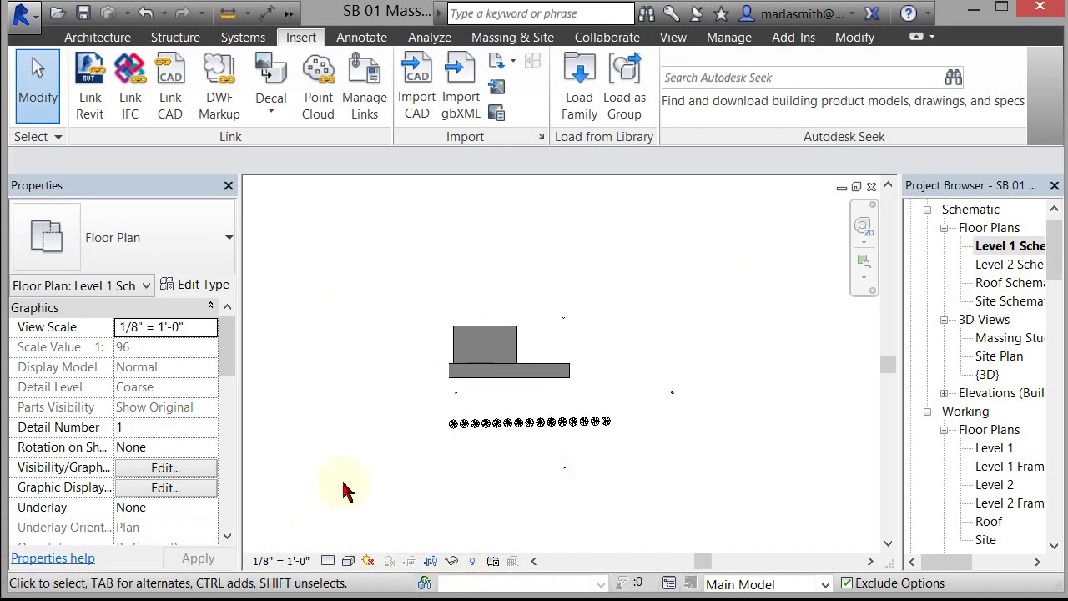
middle_drag(282, 464, 337, 463)
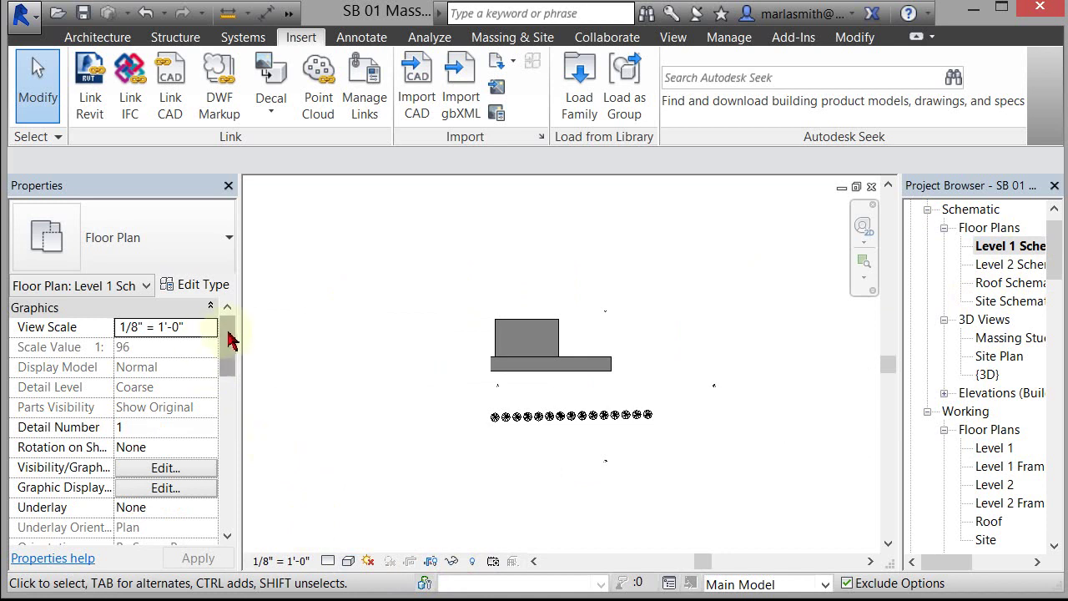
Step: Examine the model category overrides in the Schematic Plan view template assigned to the Level 1 Schematic plan
scroll(231, 349, down, 1)
drag(232, 349, 232, 421)
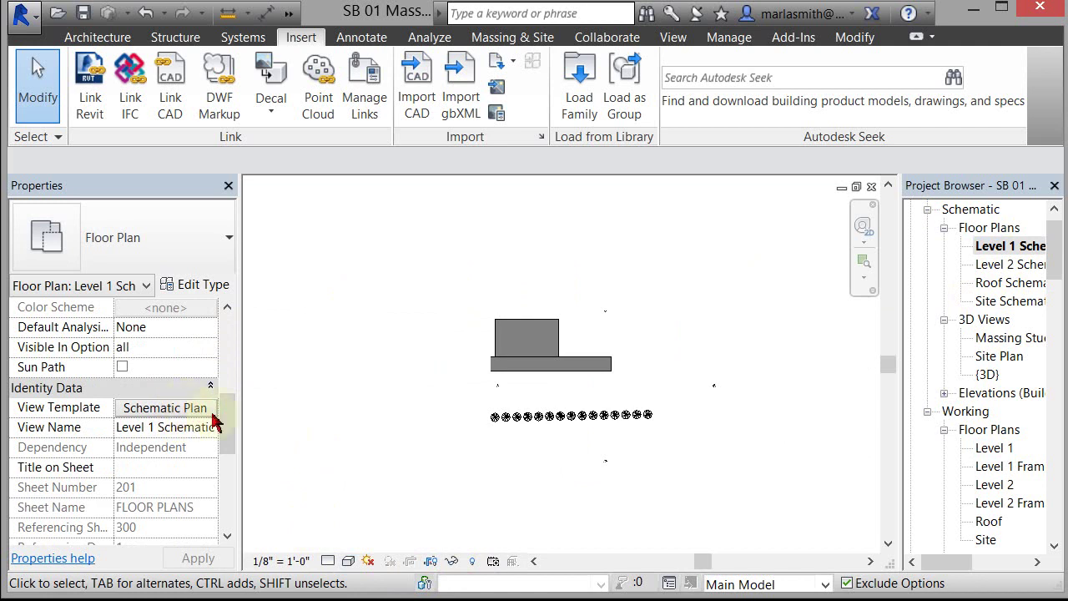
scroll(224, 415, up, 5)
drag(231, 363, 234, 443)
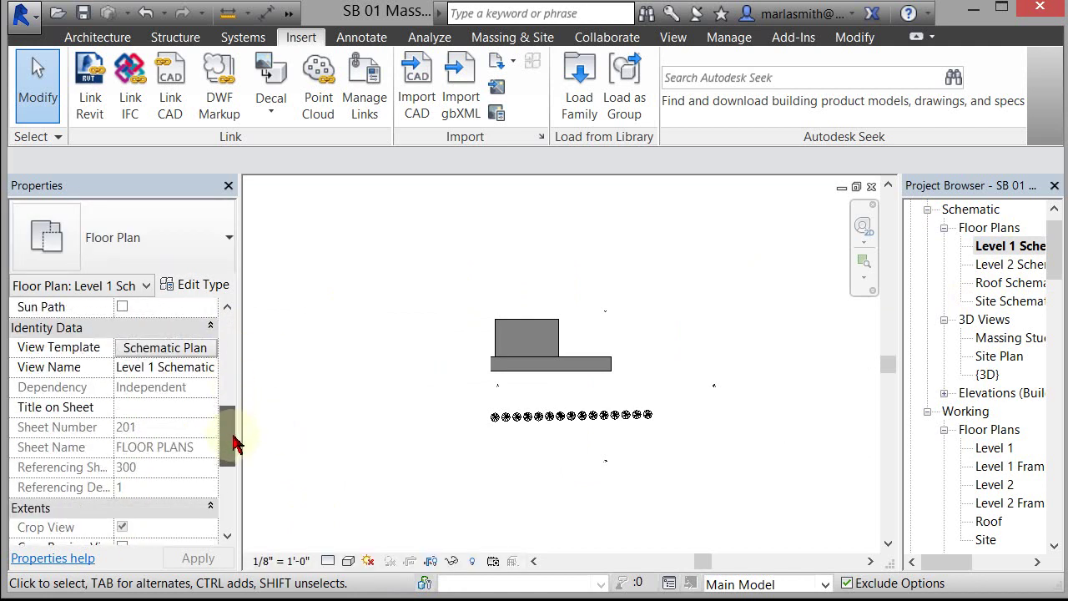
click(170, 349)
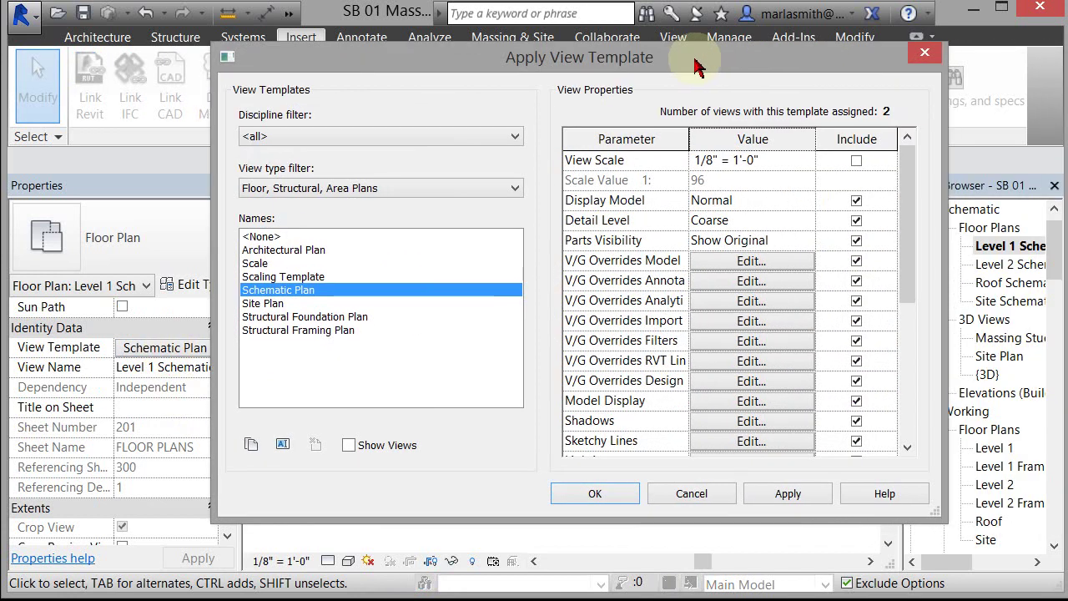
click(739, 264)
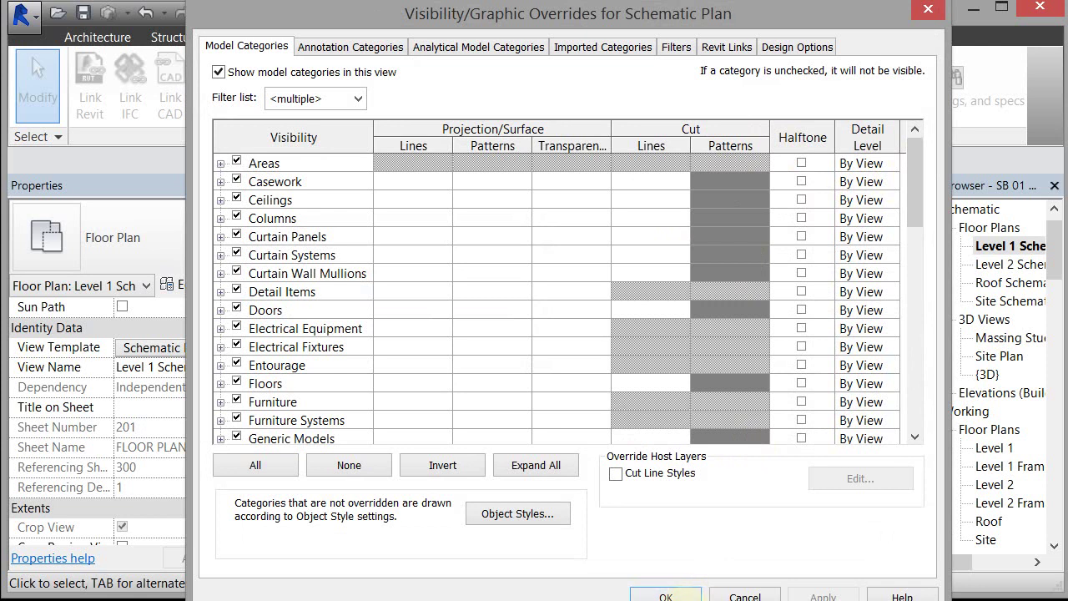
click(668, 596)
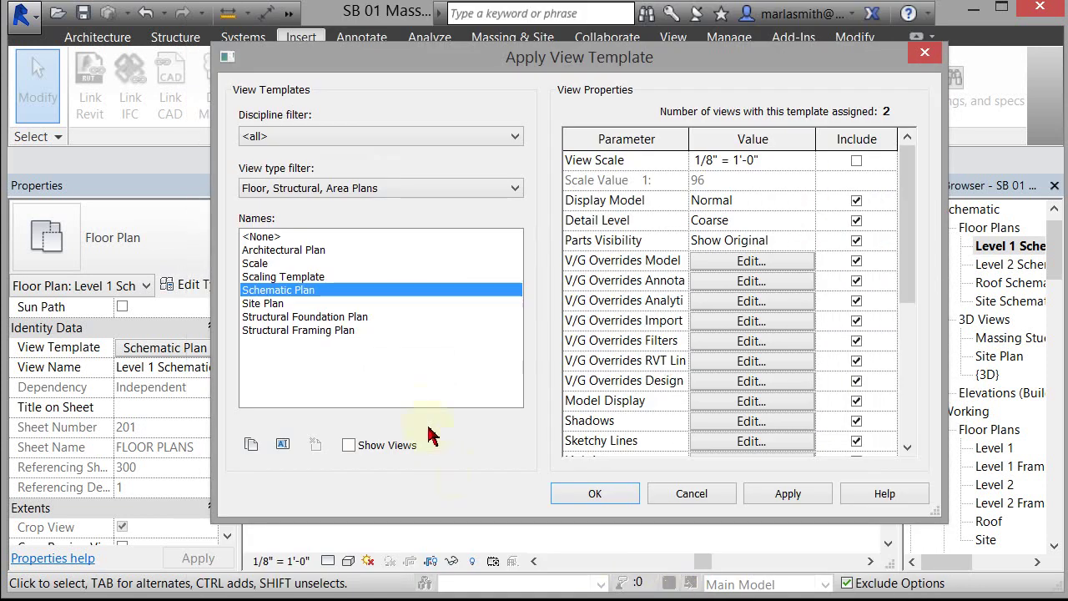
click(595, 495)
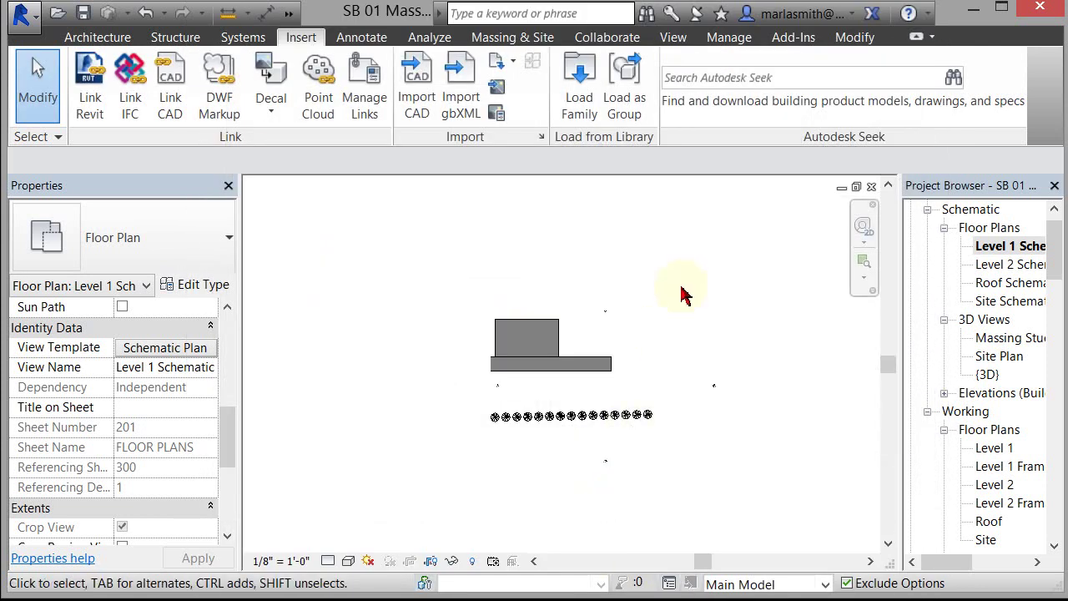
Step: In the working Level 1 floor plan, shift Scope Box P E S west over the building and stretch its west side outward
double_click(993, 449)
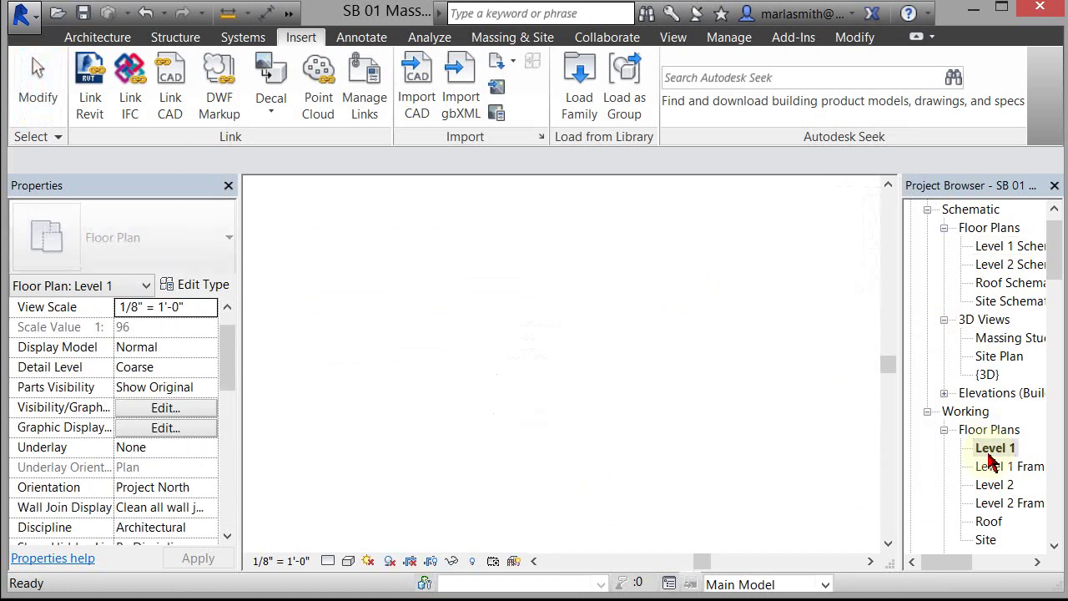
click(678, 406)
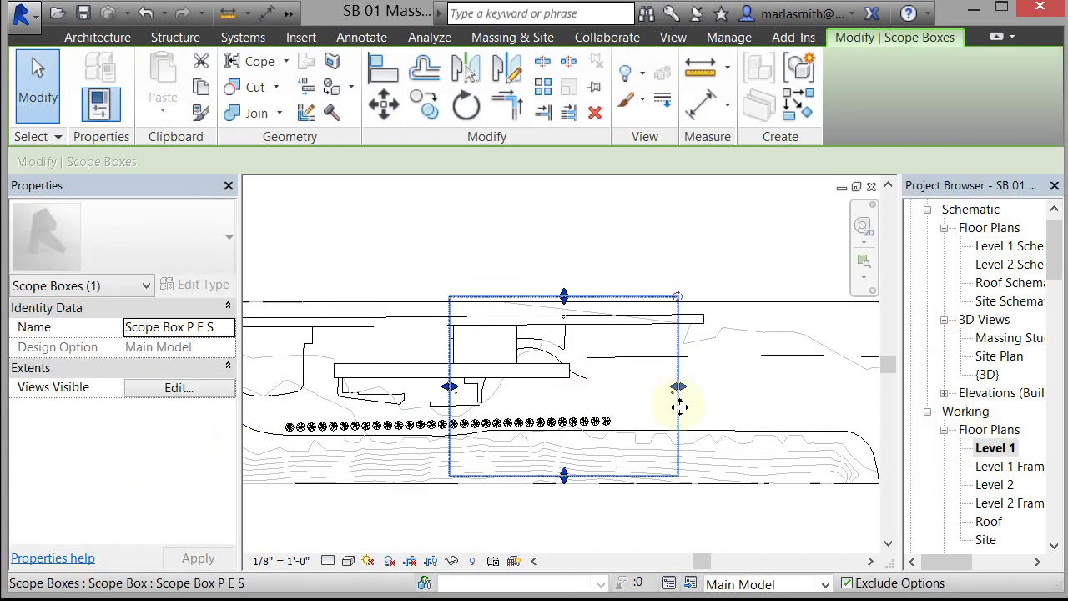
drag(679, 407, 571, 420)
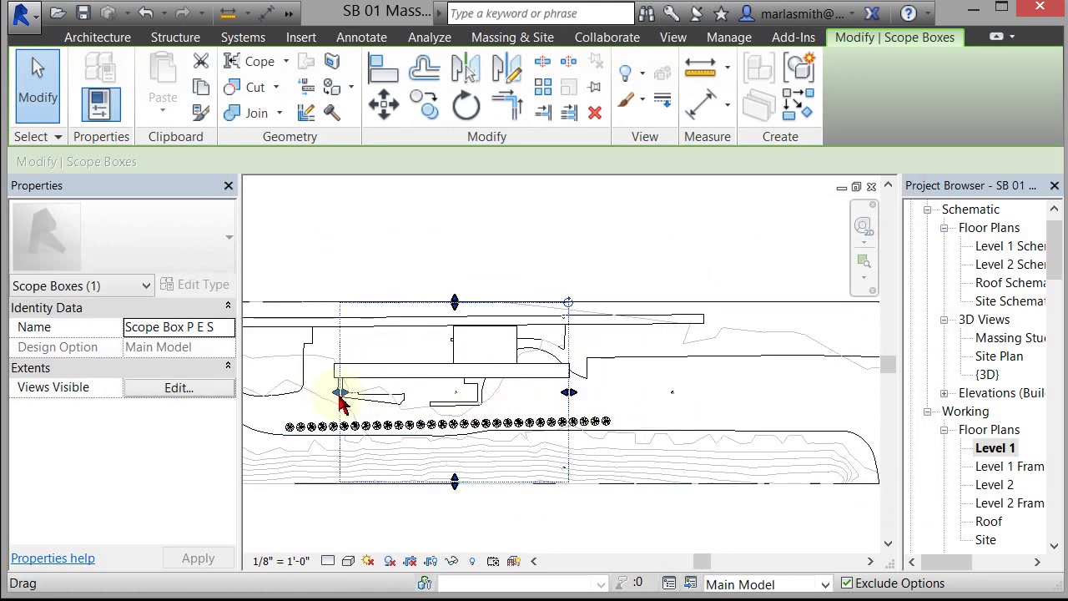
drag(337, 397, 320, 397)
click(518, 241)
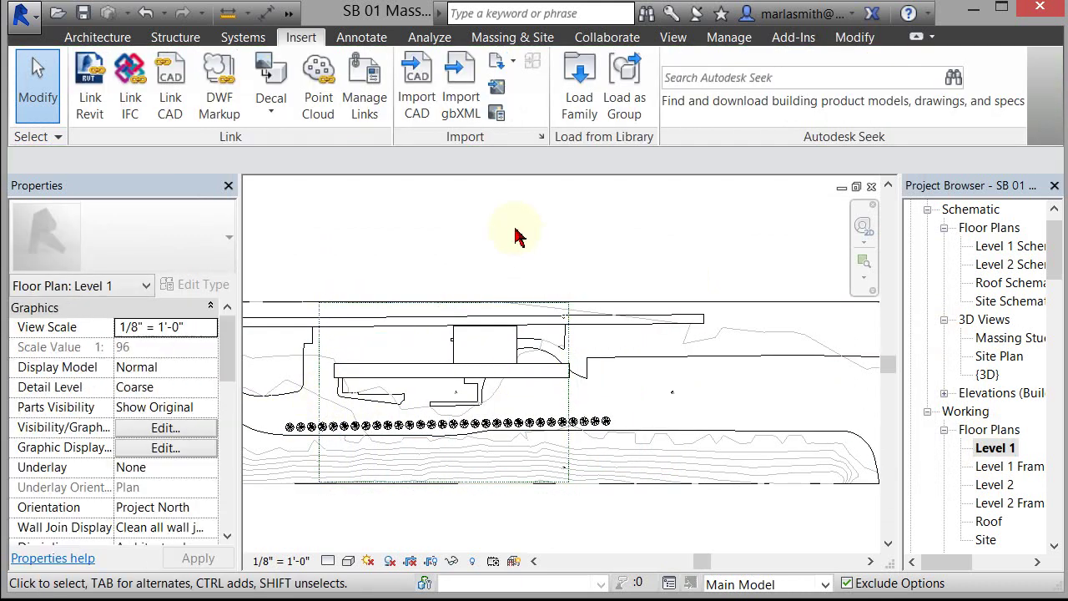
Step: Stretch the scope box's east side outward past the end of the long horizontal building mass
click(570, 395)
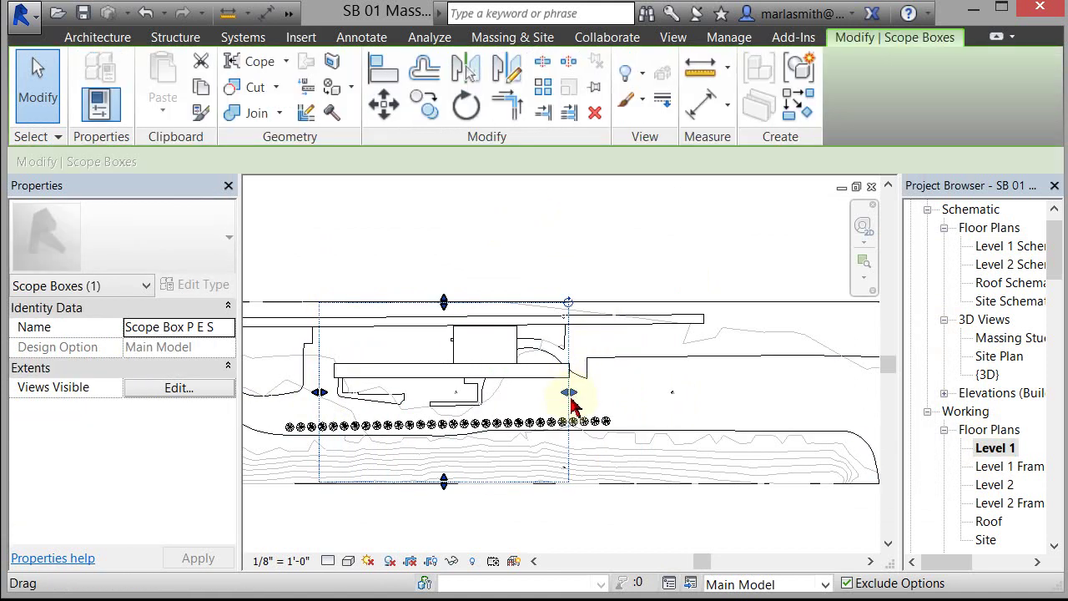
drag(570, 396, 592, 391)
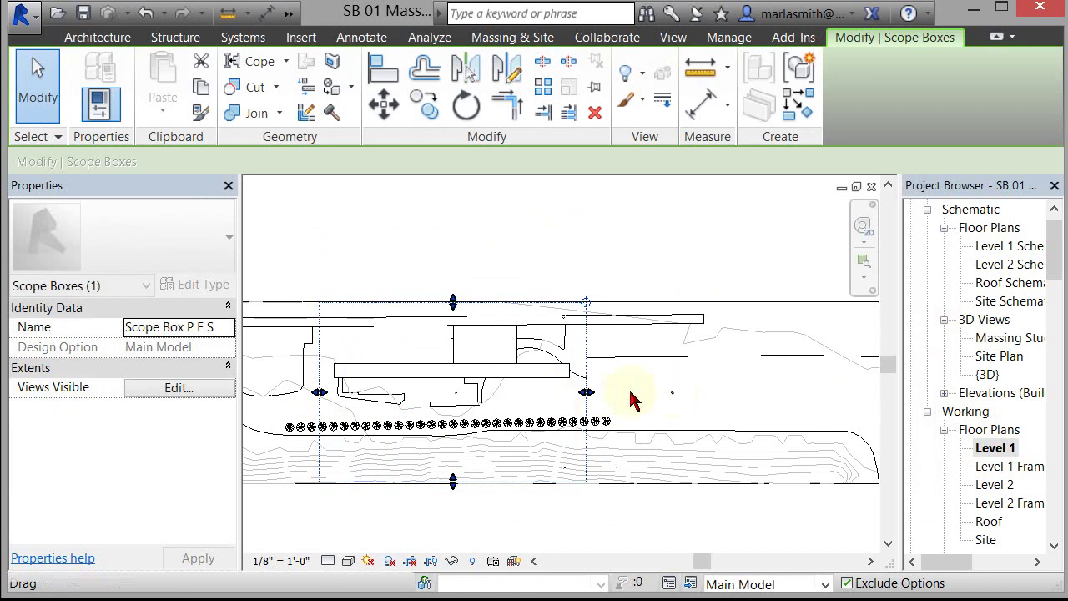
click(672, 392)
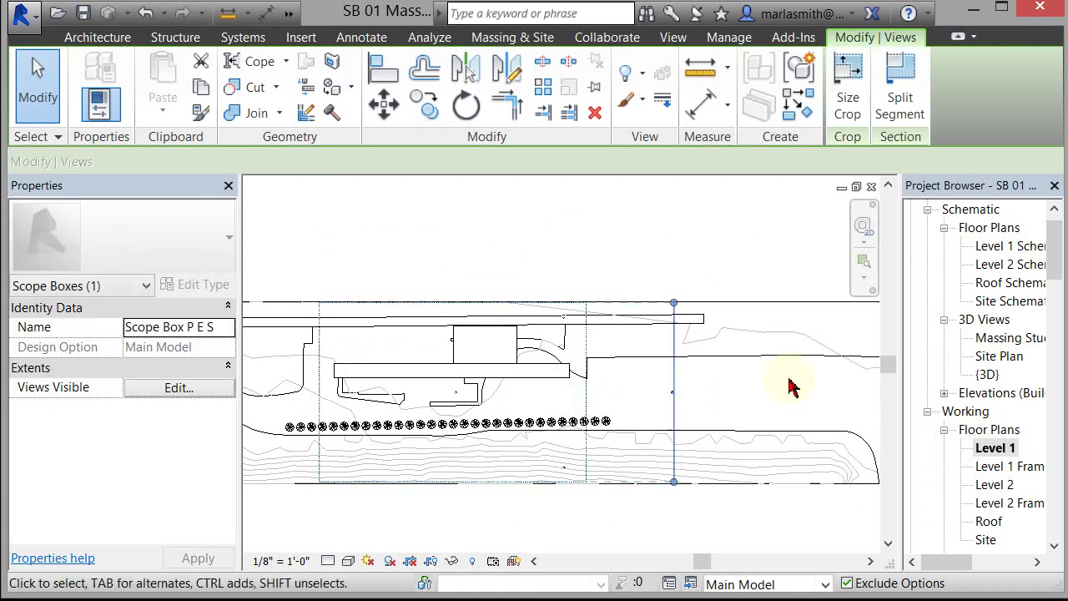
Step: Open the Level 1 Schematic plan and inspect the area included by the adjusted scope box
double_click(991, 246)
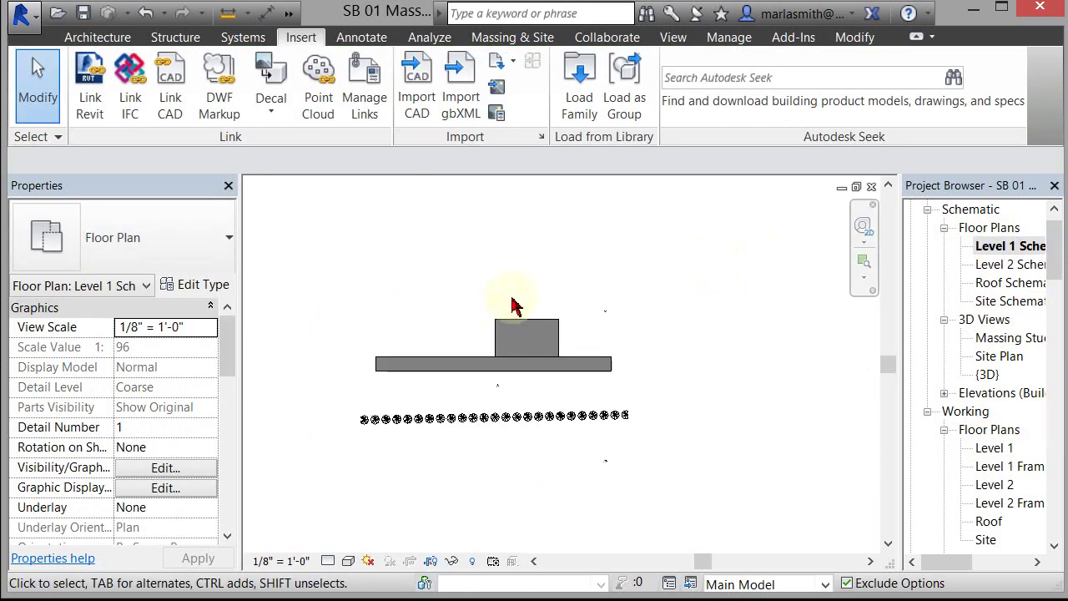
middle_drag(427, 401, 489, 384)
scroll(477, 379, up, 1)
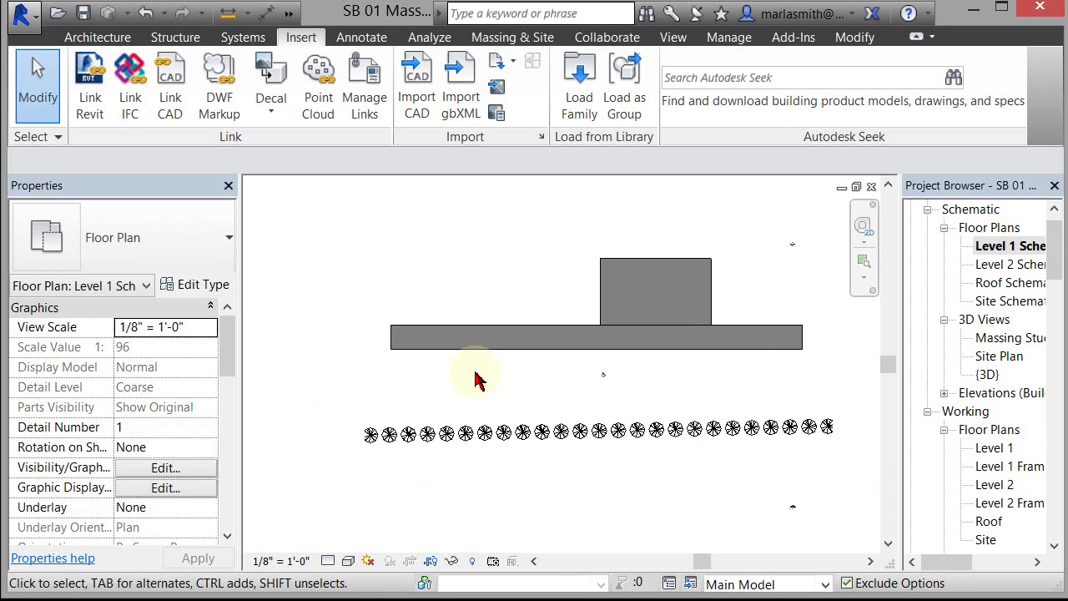
Step: Turn on the Topography model category in the Schematic Plan view template assigned to the Level 1 Schematic plan
drag(232, 366, 237, 387)
scroll(234, 389, up, 2)
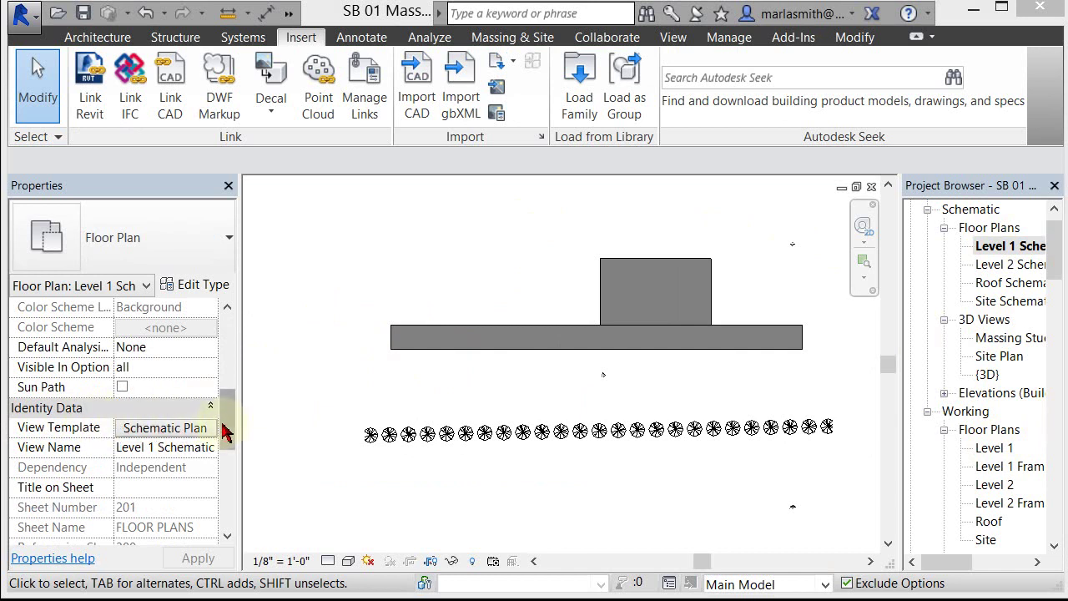
drag(222, 408, 238, 392)
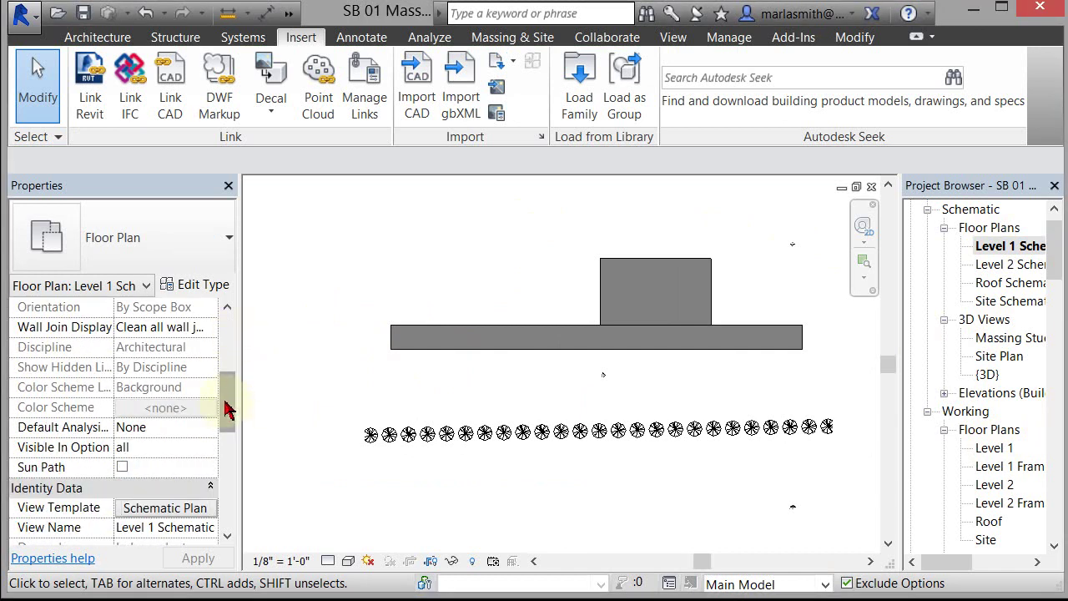
scroll(228, 408, down, 2)
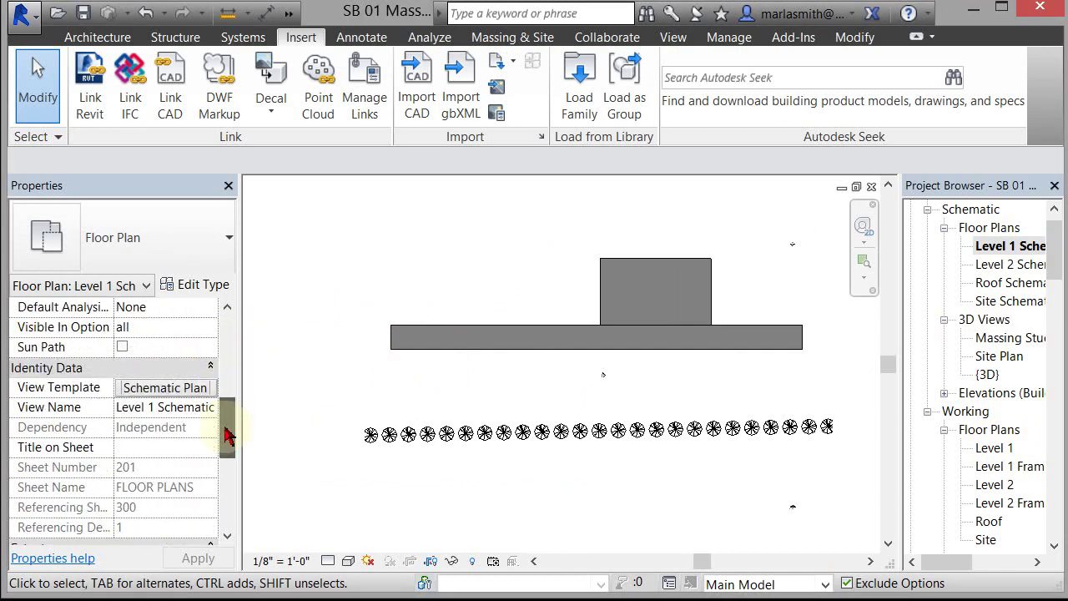
click(167, 390)
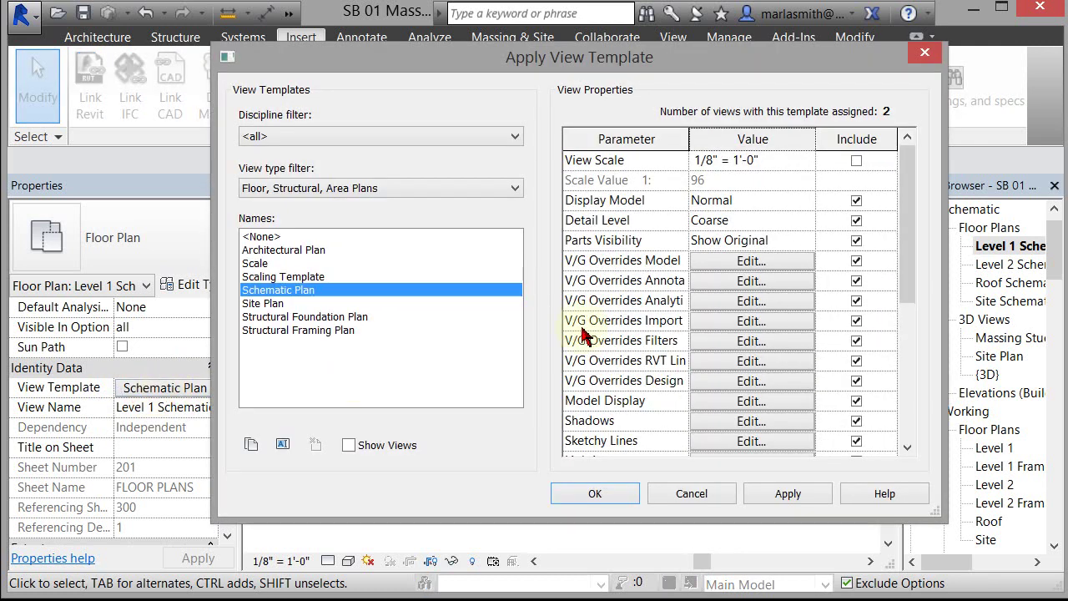
click(766, 267)
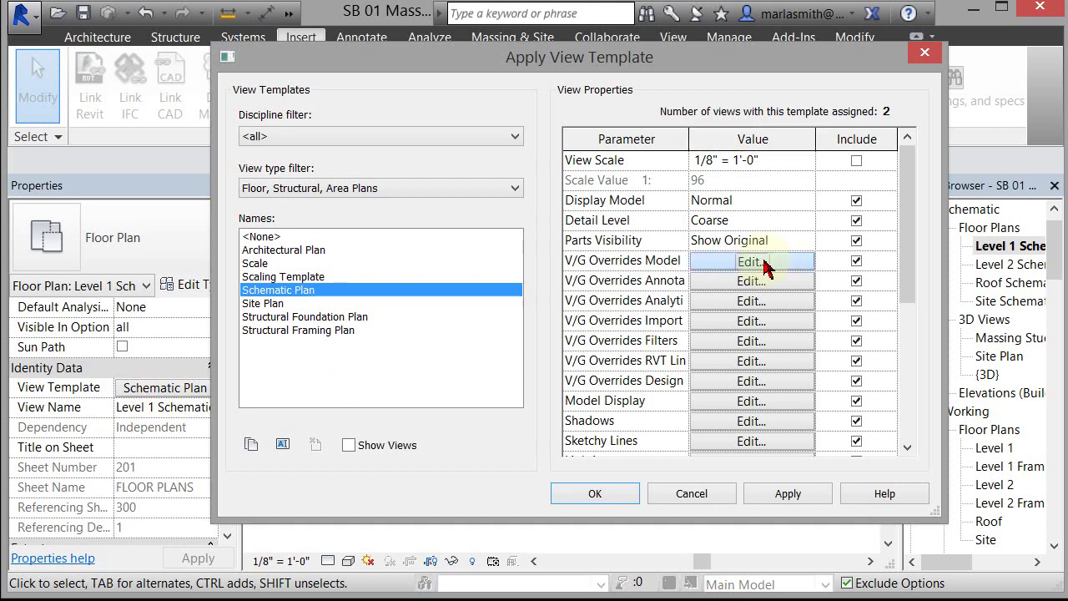
drag(915, 219, 918, 394)
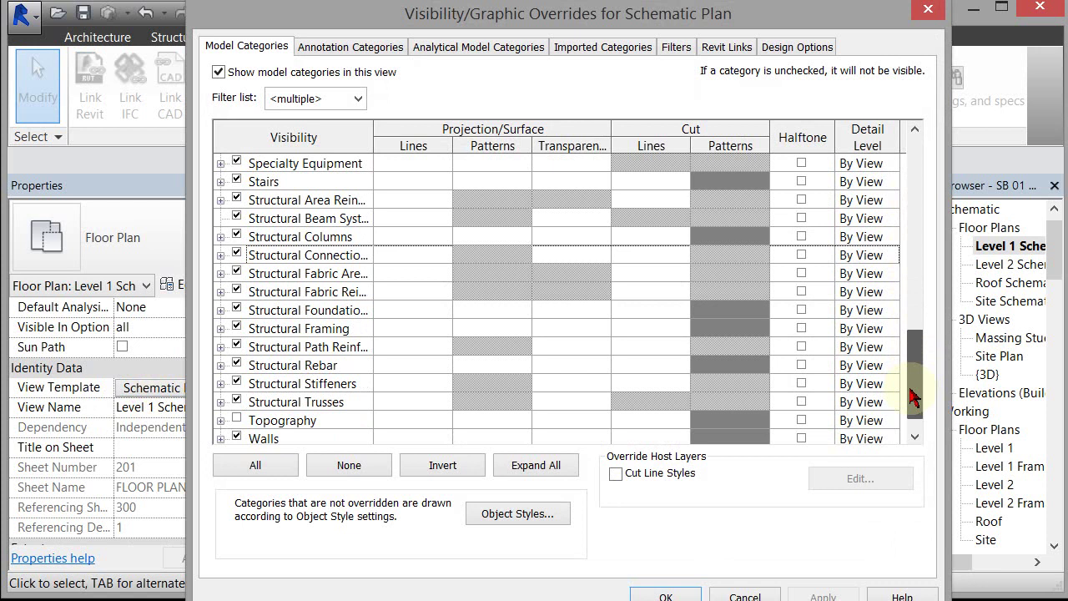
click(238, 419)
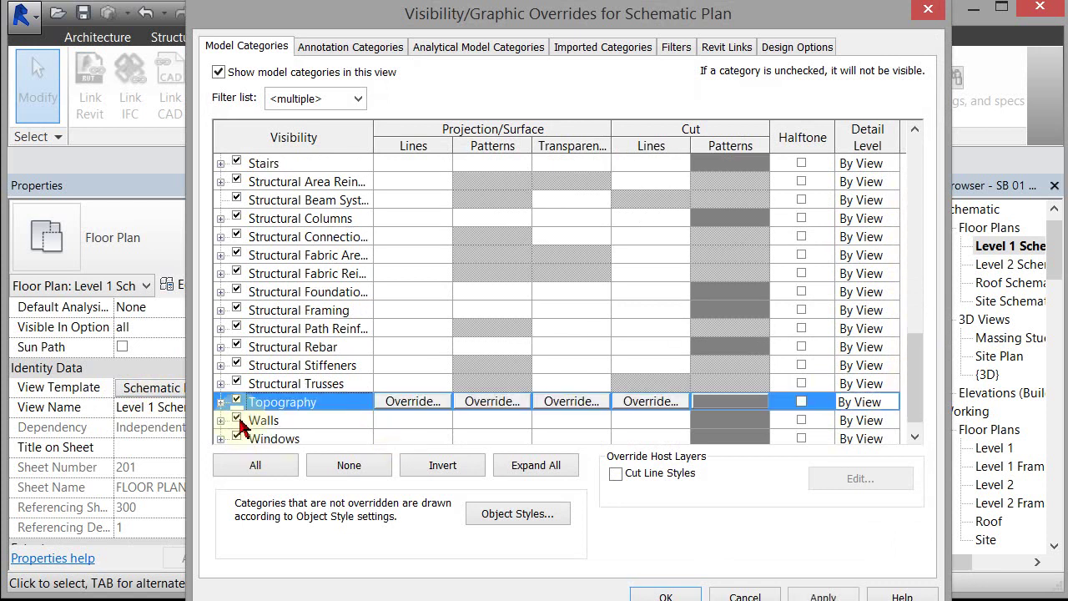
click(666, 596)
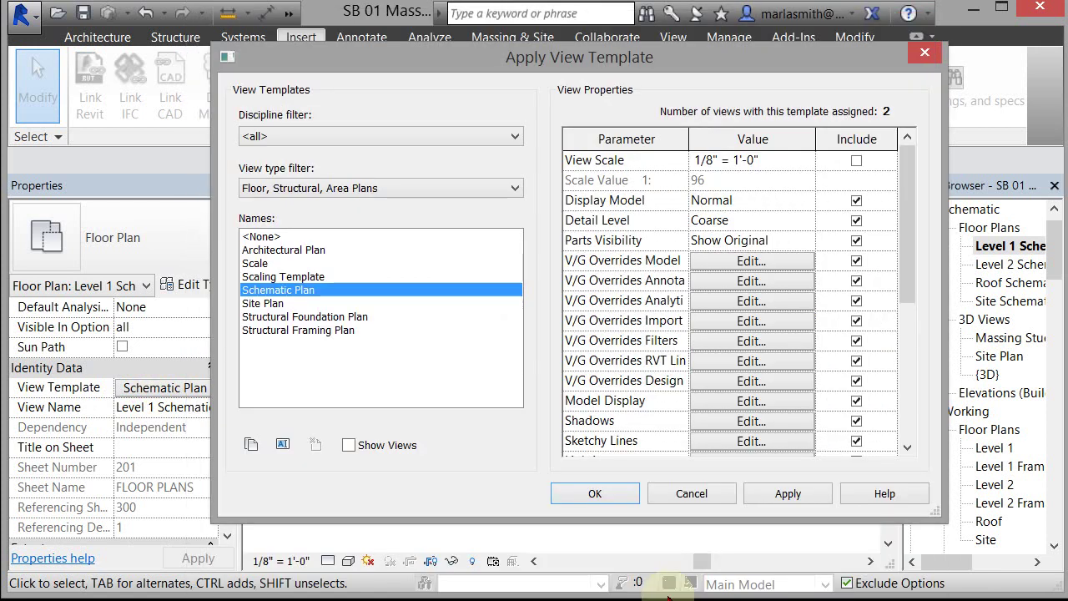
click(595, 493)
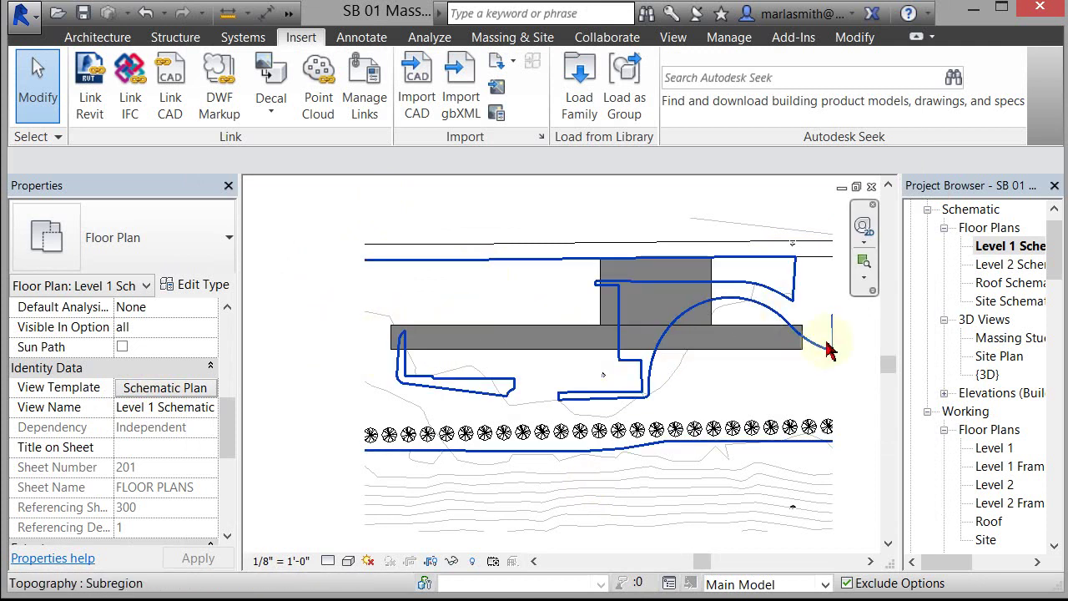
Step: In the working Site plan, pull the north and south sides of Scope Box Site in close to the site's edges
double_click(1003, 301)
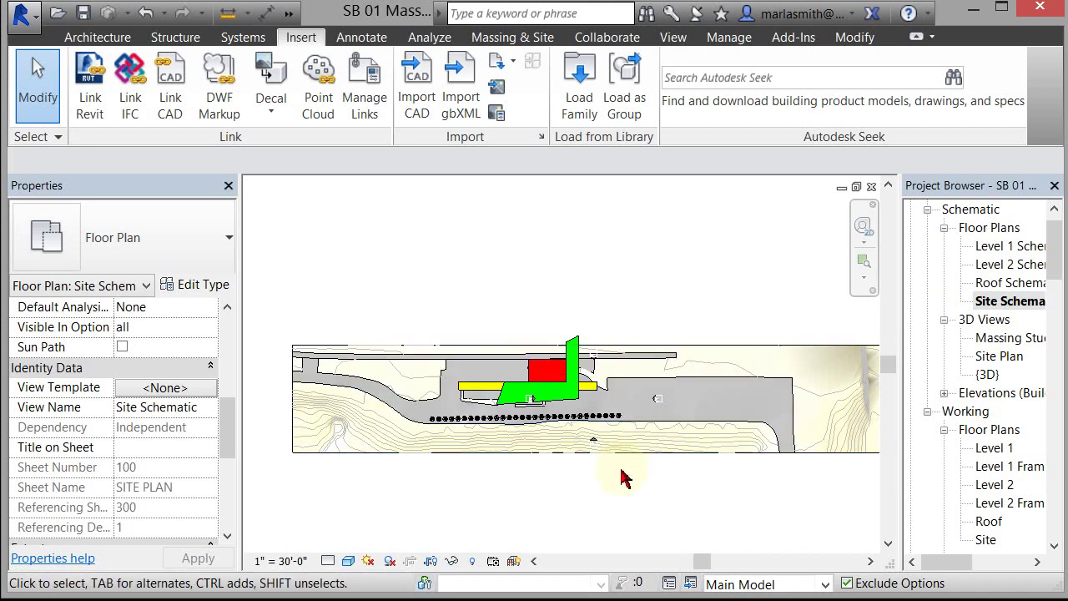
scroll(455, 267, up, 5)
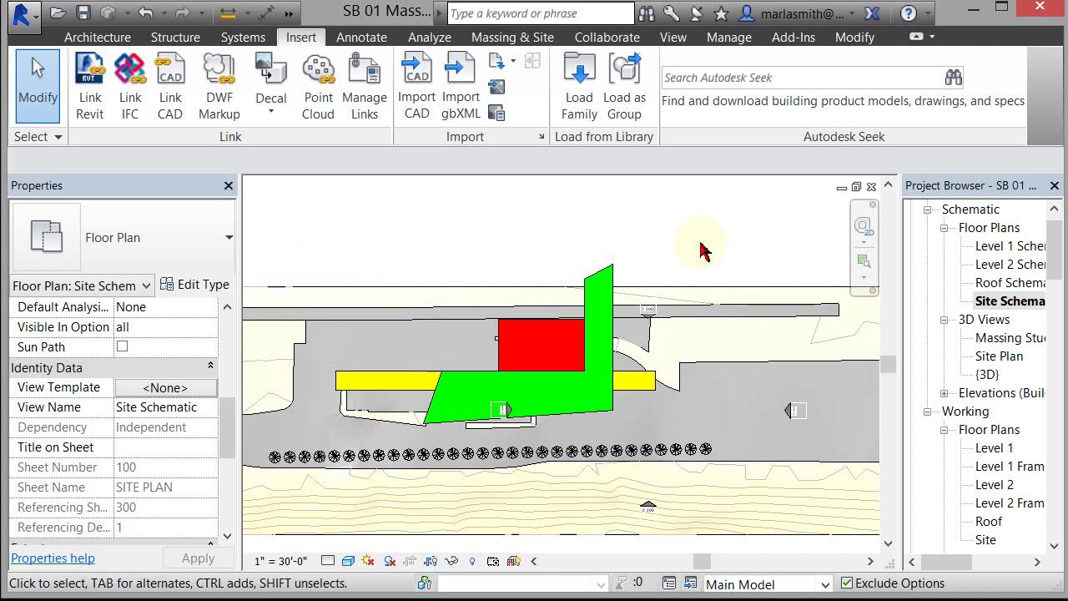
double_click(985, 540)
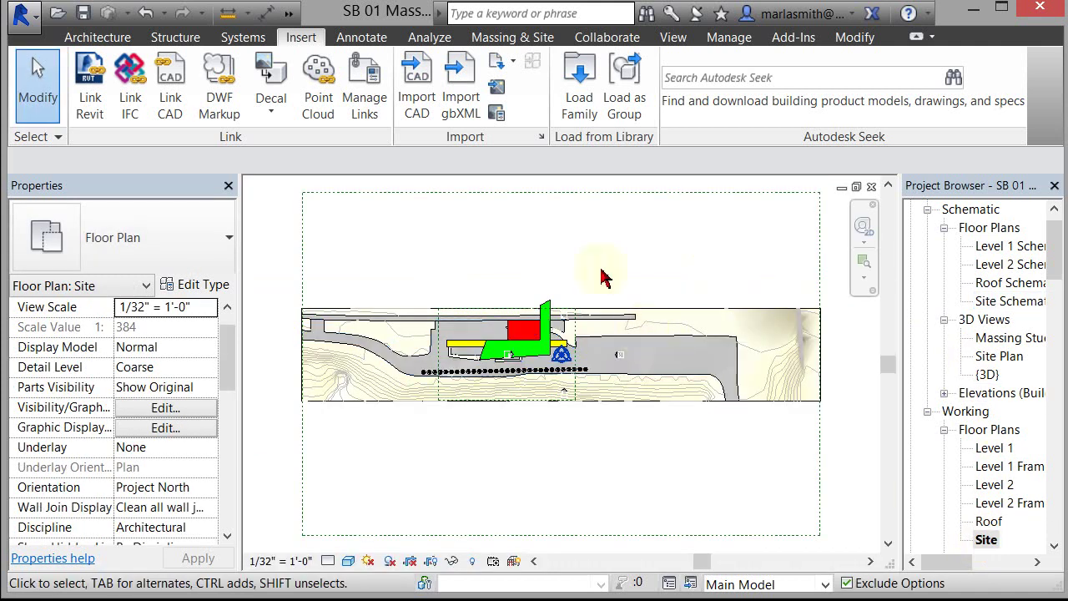
click(584, 193)
drag(561, 193, 562, 292)
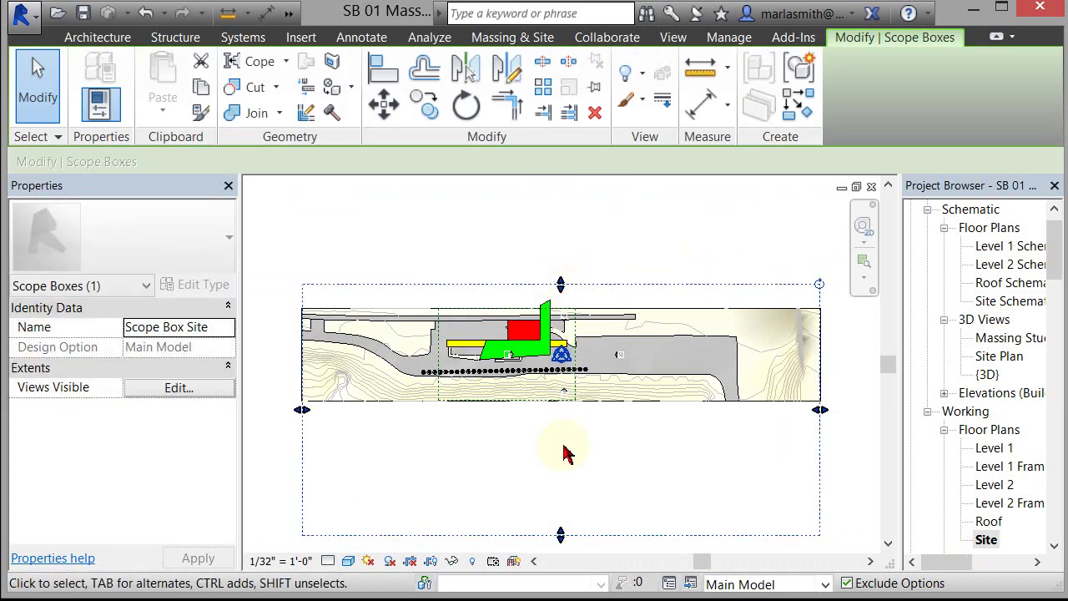
drag(562, 534, 572, 424)
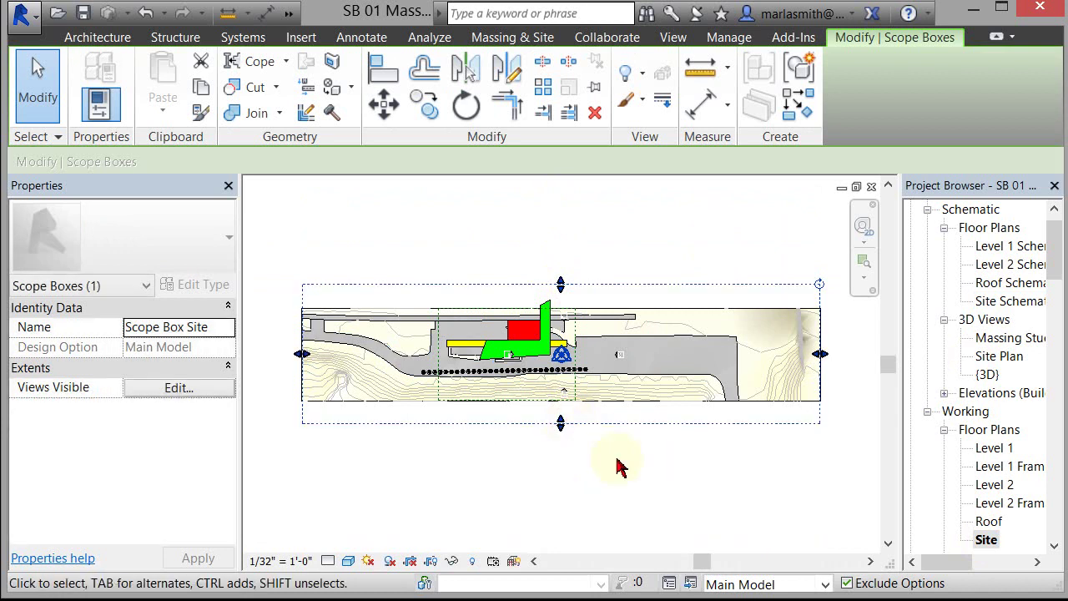
click(638, 463)
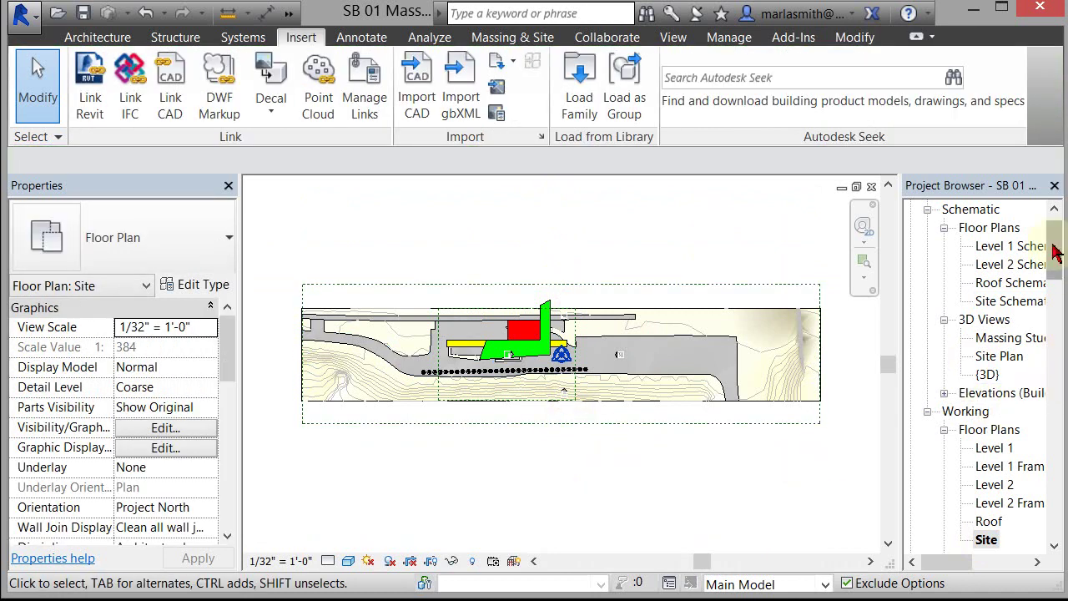
click(649, 457)
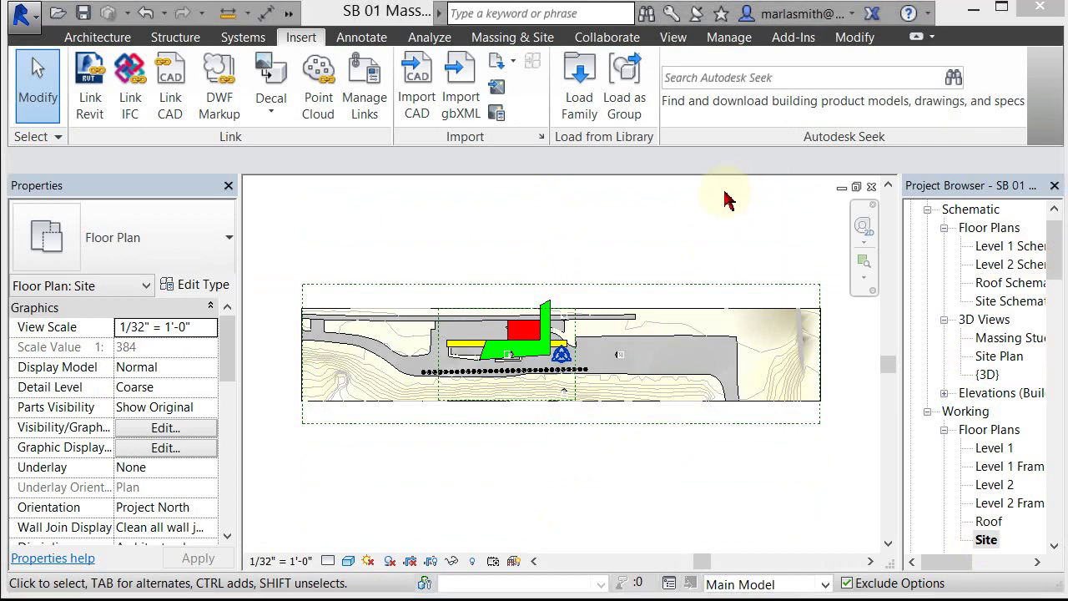
Step: Review the Level 1 and Site schematic plans and how they sit on sheets 100 - SITE PLAN and 201 - FLOOR PLANS
double_click(1008, 249)
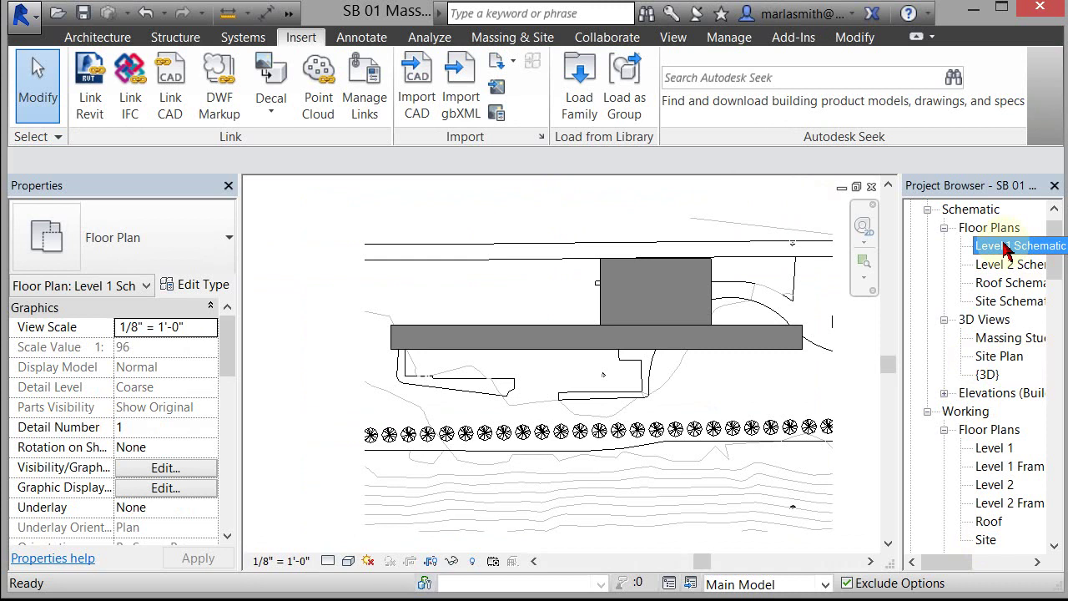
double_click(999, 301)
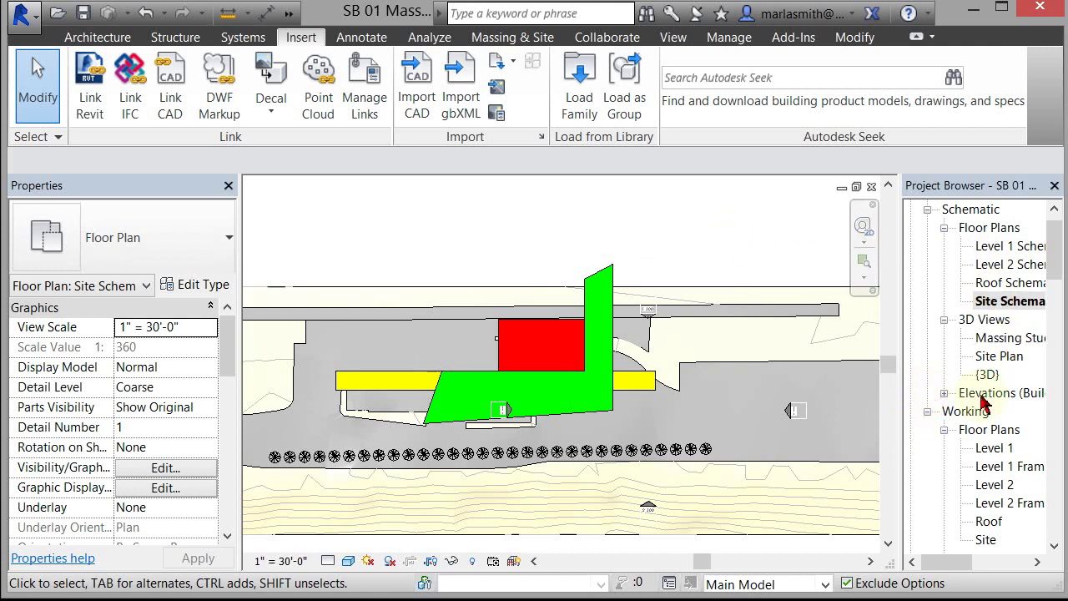
drag(1058, 249, 1063, 380)
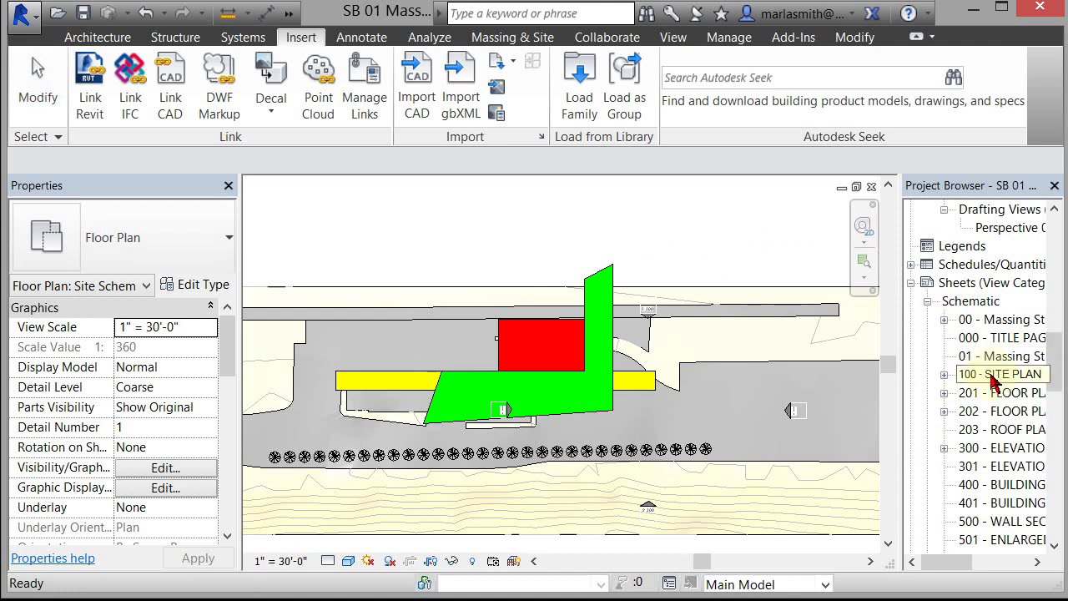
double_click(993, 380)
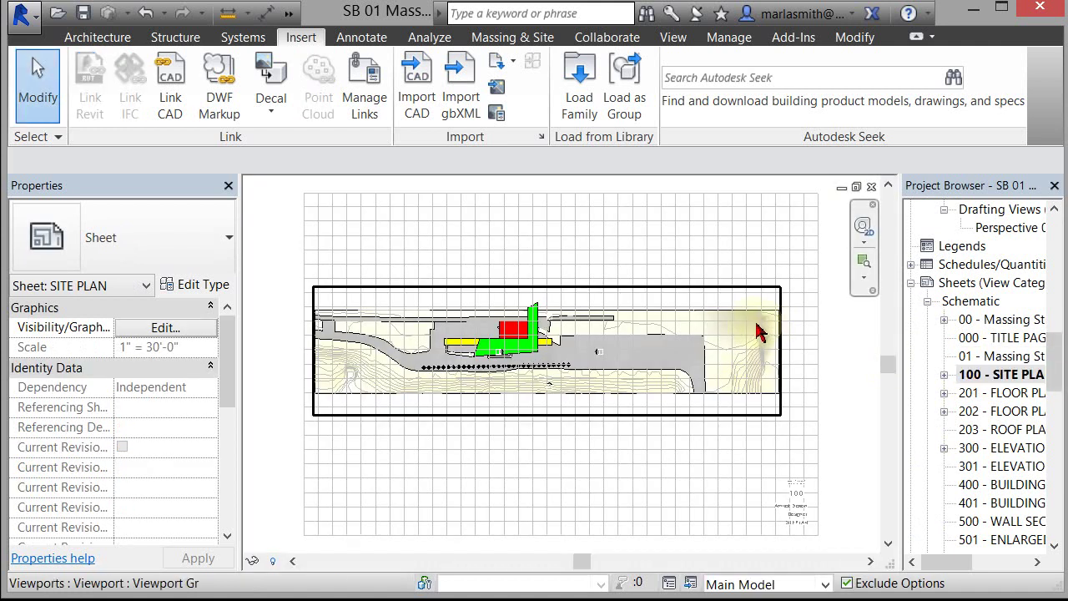
click(759, 332)
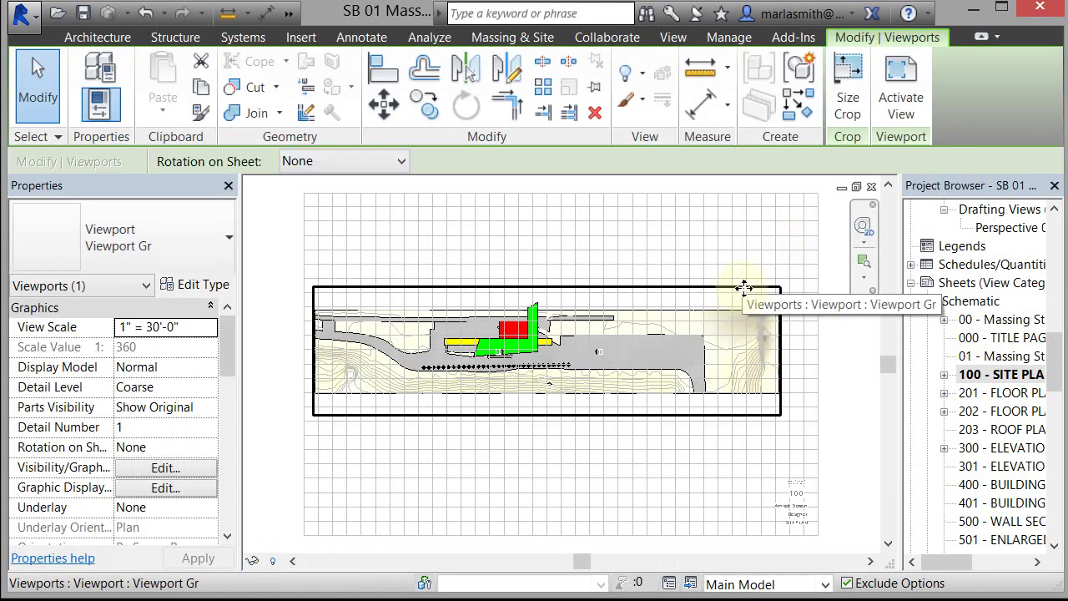
click(972, 374)
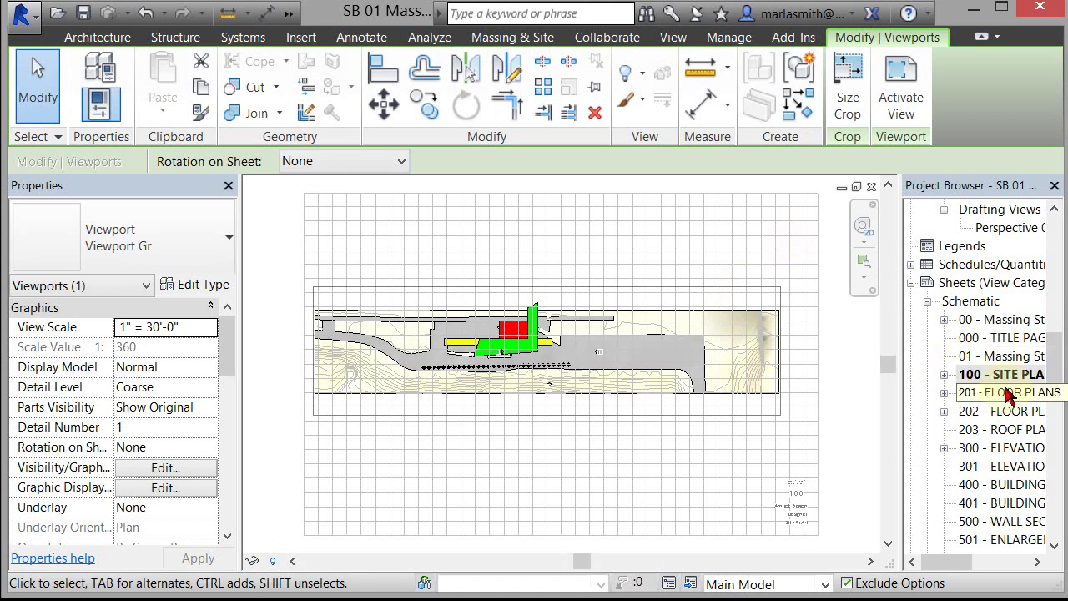
double_click(1009, 393)
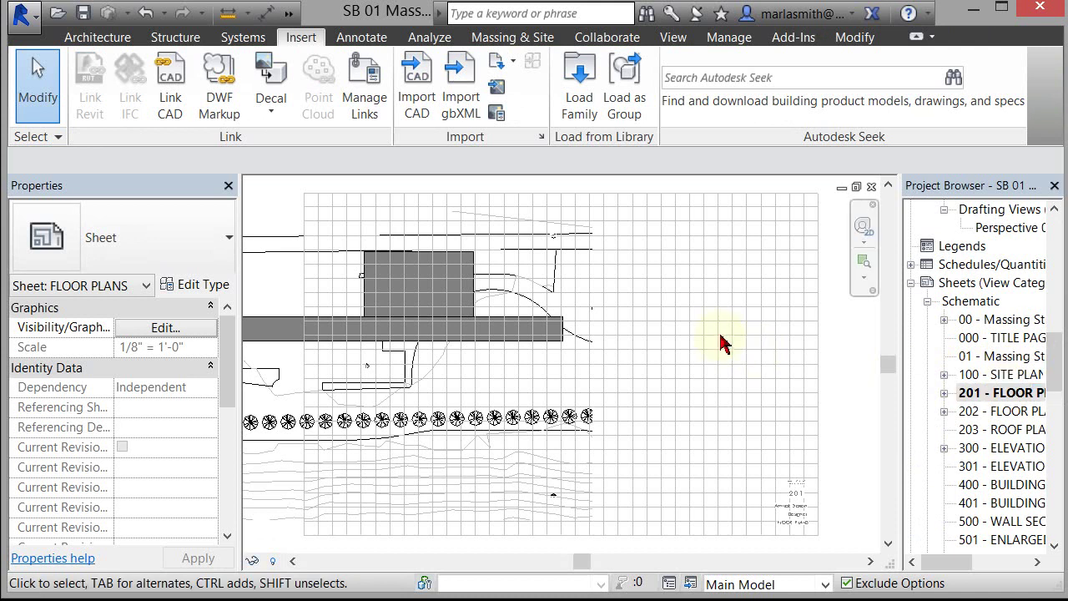
scroll(724, 344, down, 2)
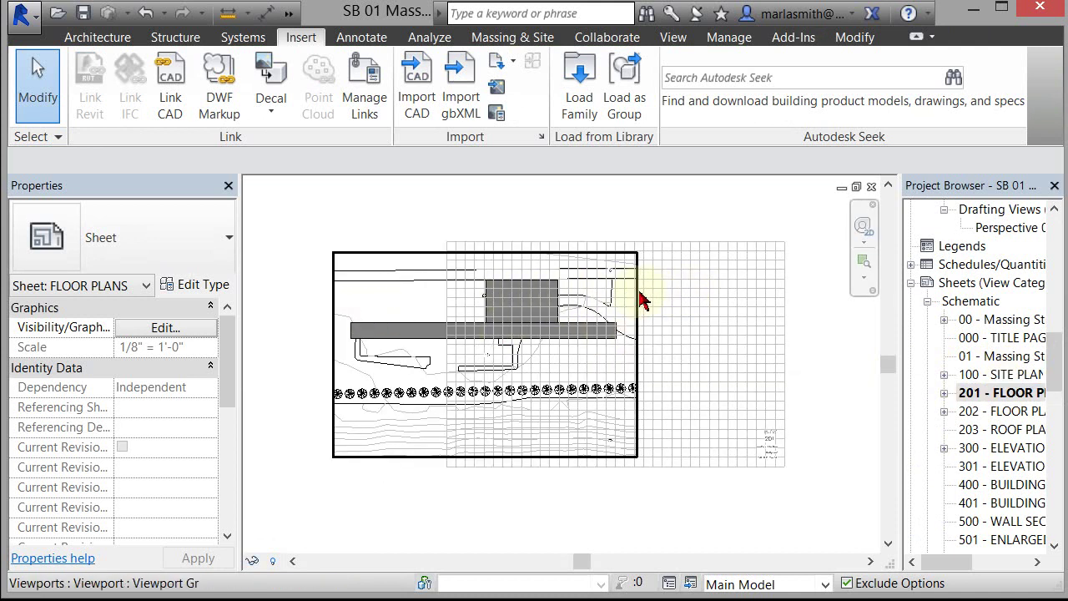
Step: Move the Level 1 plan viewport east on sheet 201 so that it lies within the sheet border
click(407, 286)
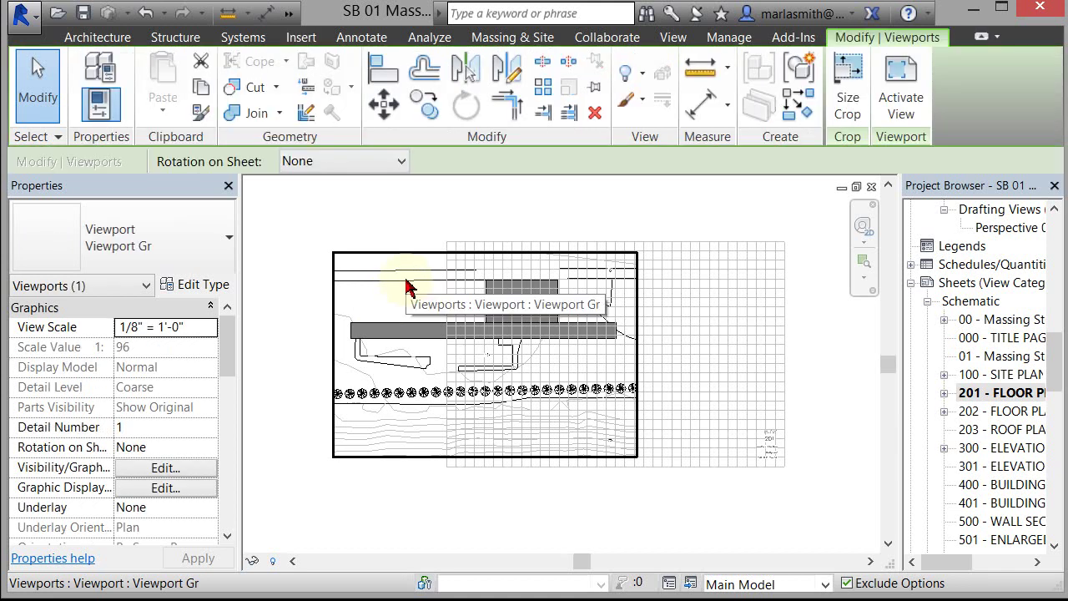
click(384, 103)
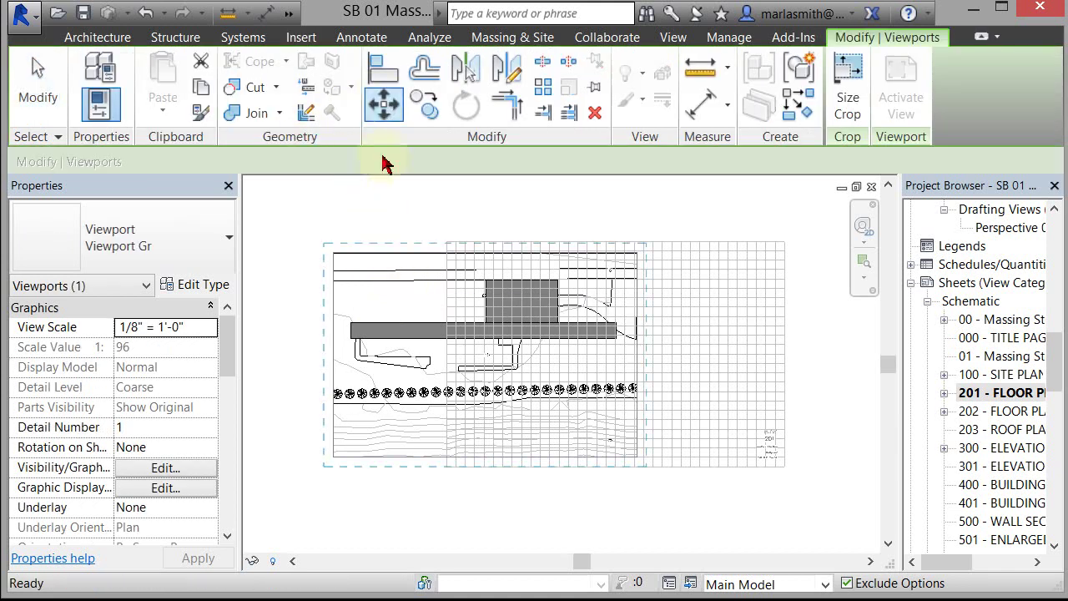
click(461, 266)
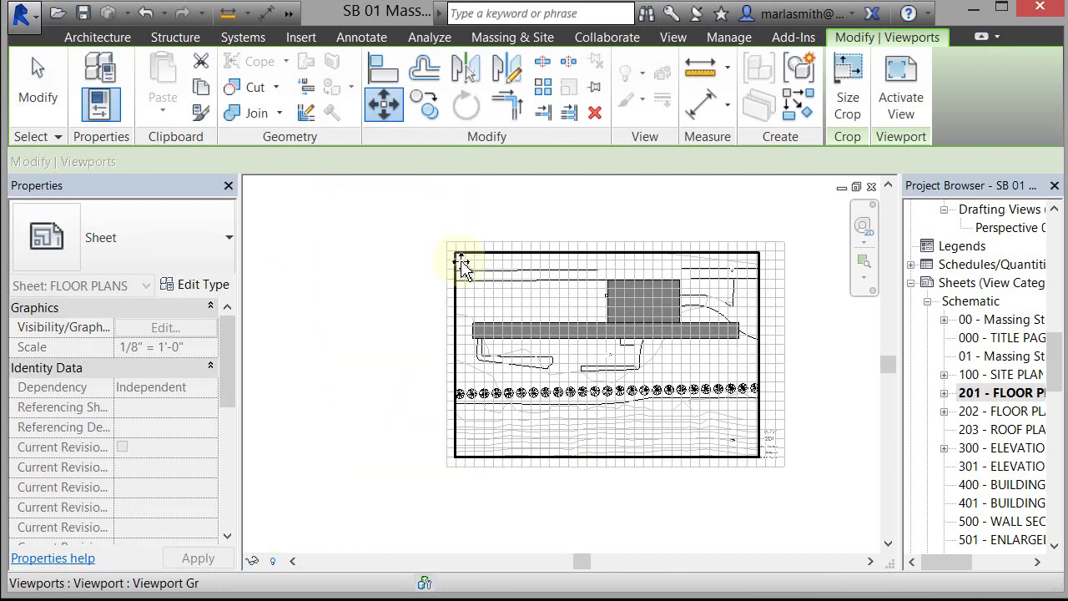
click(501, 191)
scroll(680, 271, up, 2)
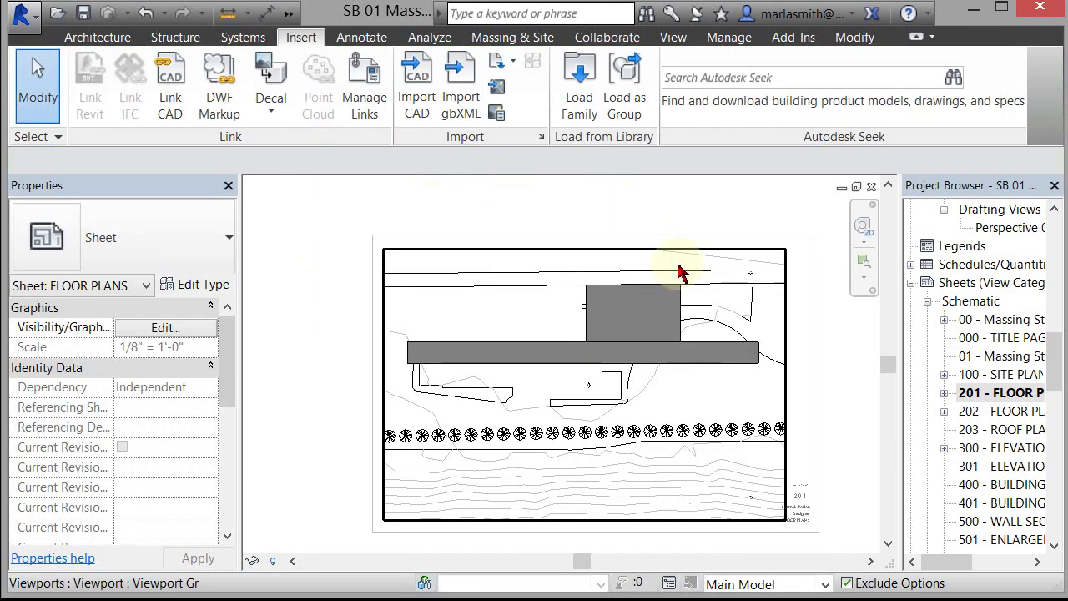
Step: Delete the viewport from sheet 201, place the Level 1 Schematic plan centred on the sheet, and check its fit against the title block
click(693, 260)
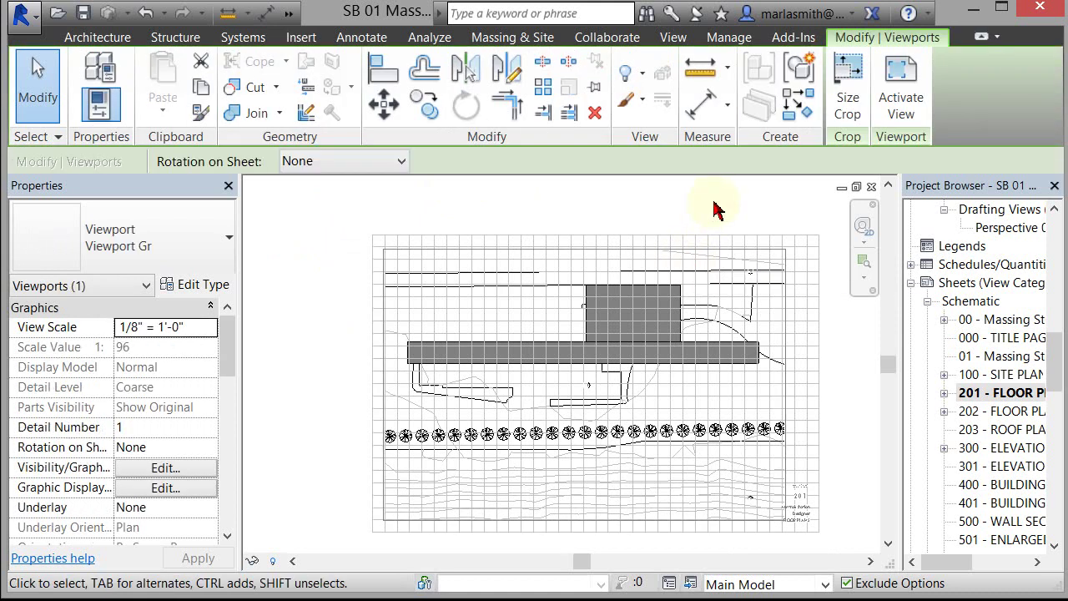
key(Delete)
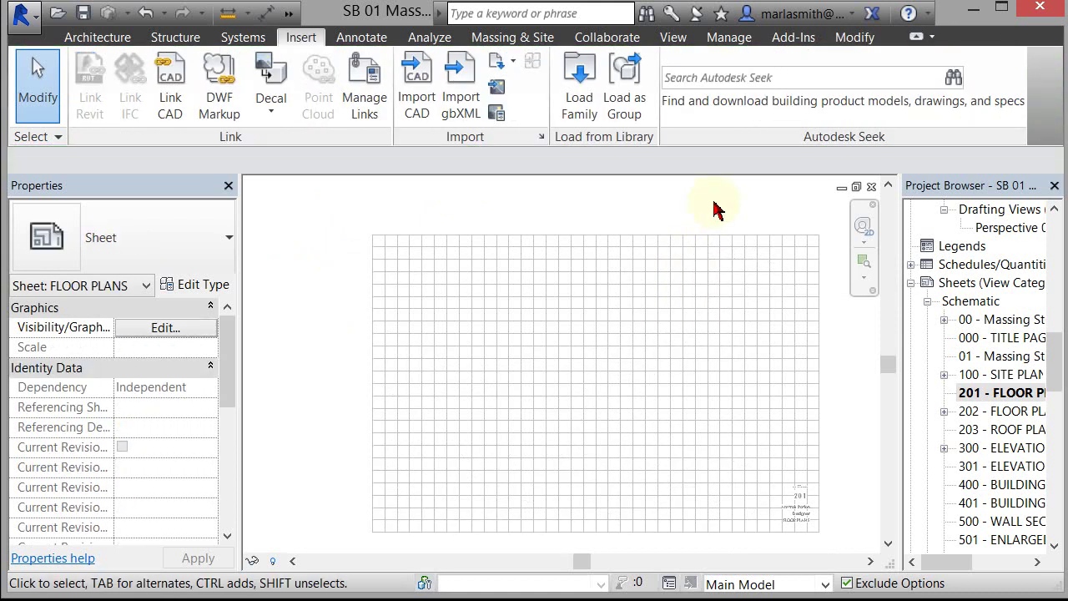
drag(1058, 367, 579, 375)
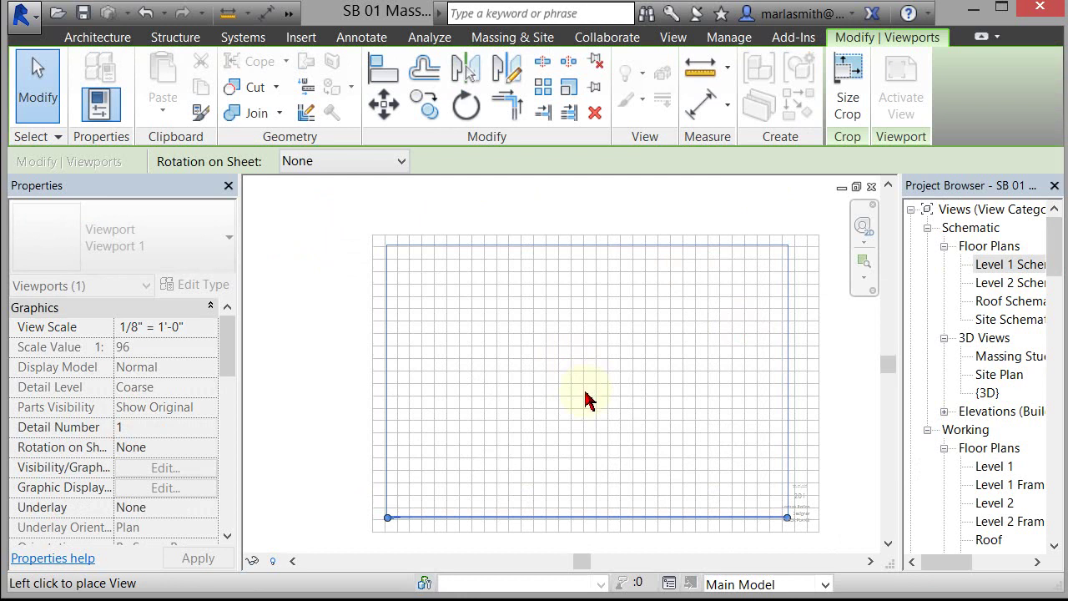
click(589, 394)
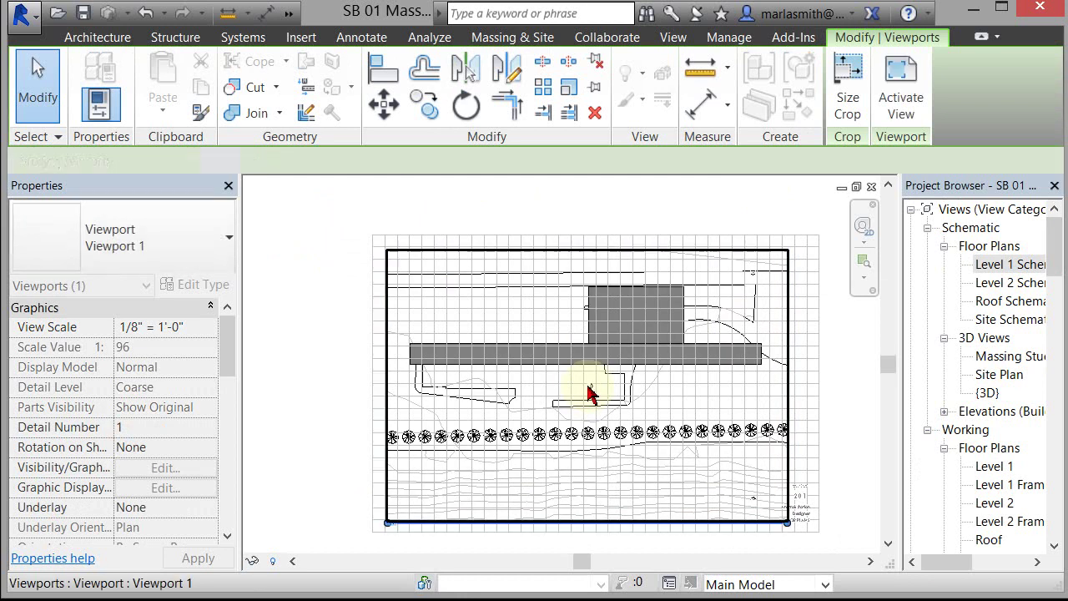
click(325, 279)
scroll(321, 263, up, 2)
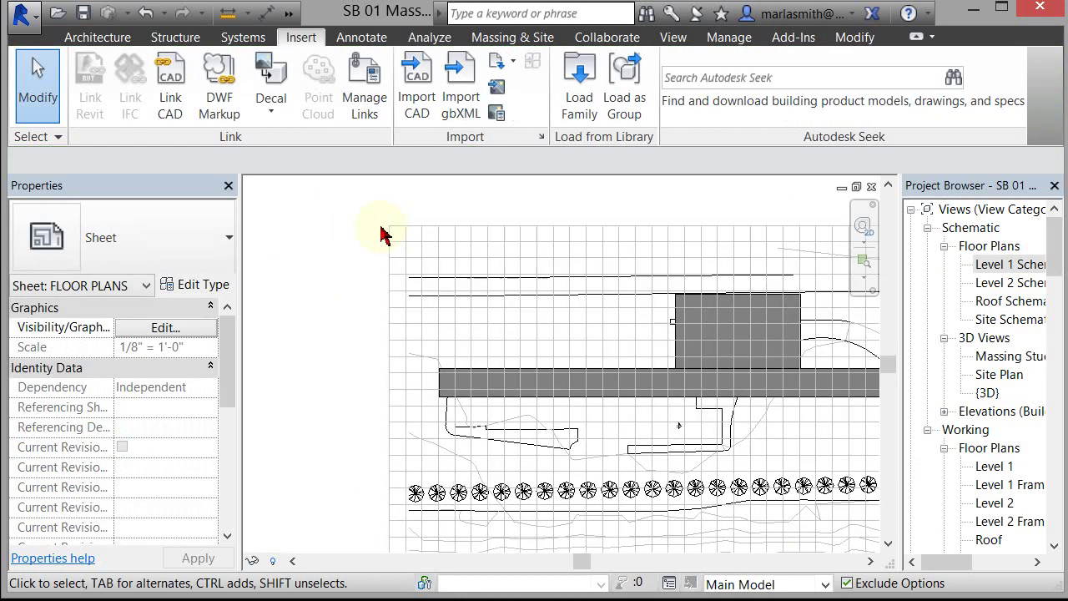
click(399, 229)
scroll(317, 228, down, 2)
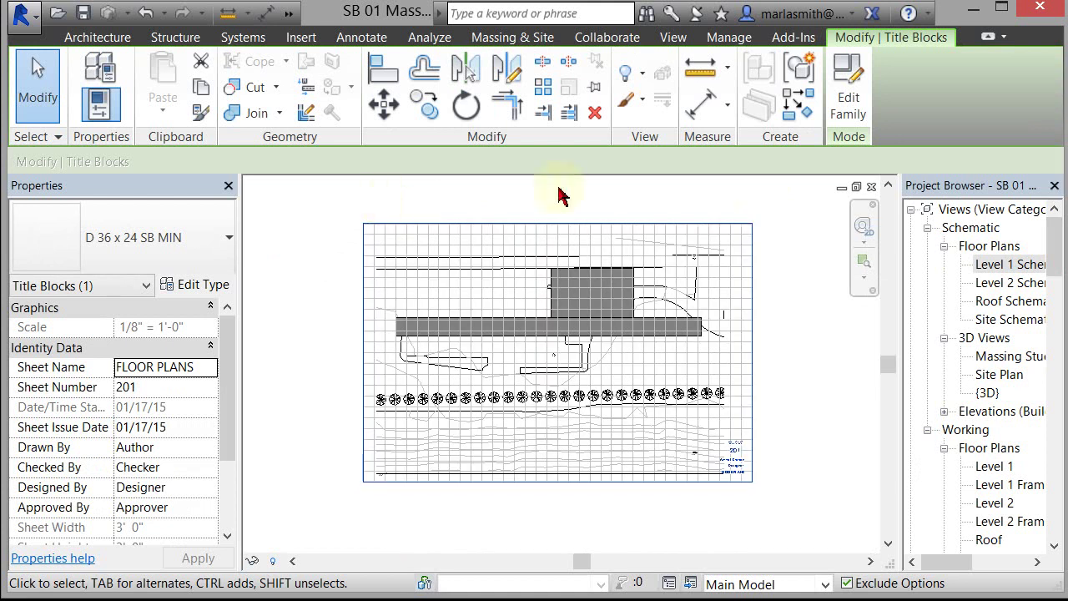
click(590, 519)
scroll(721, 521, up, 3)
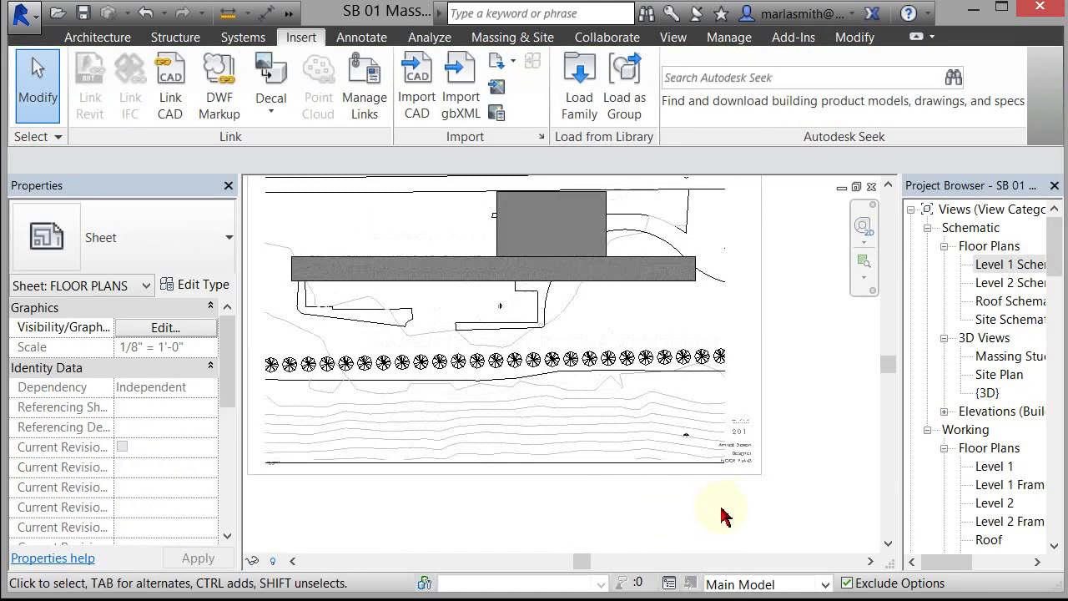
Step: Change the title block of sheet 201 to the D 36 x 24 BLANK type
click(759, 468)
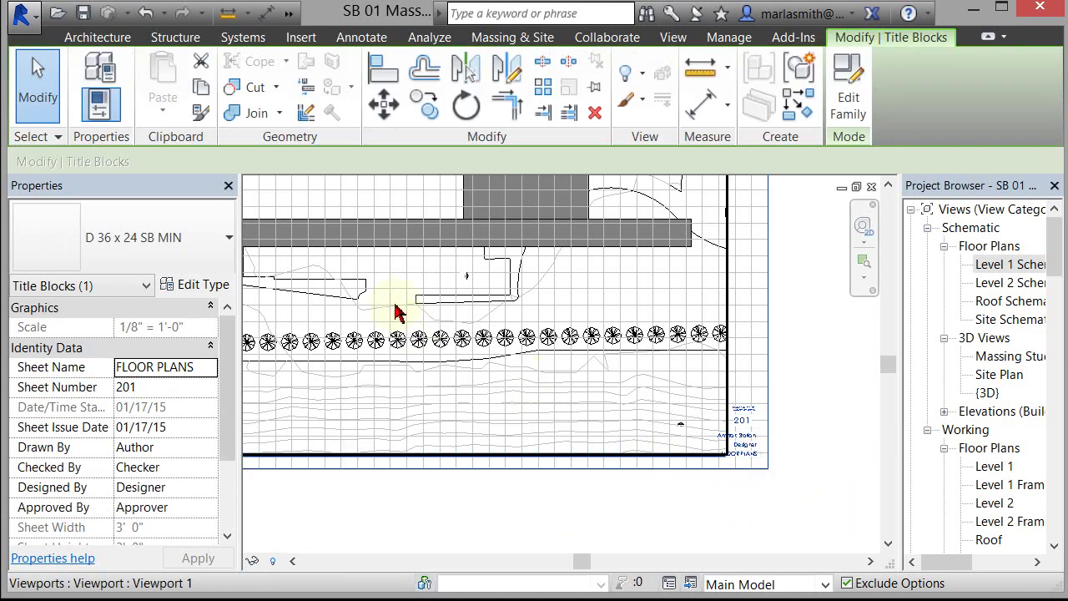
click(197, 250)
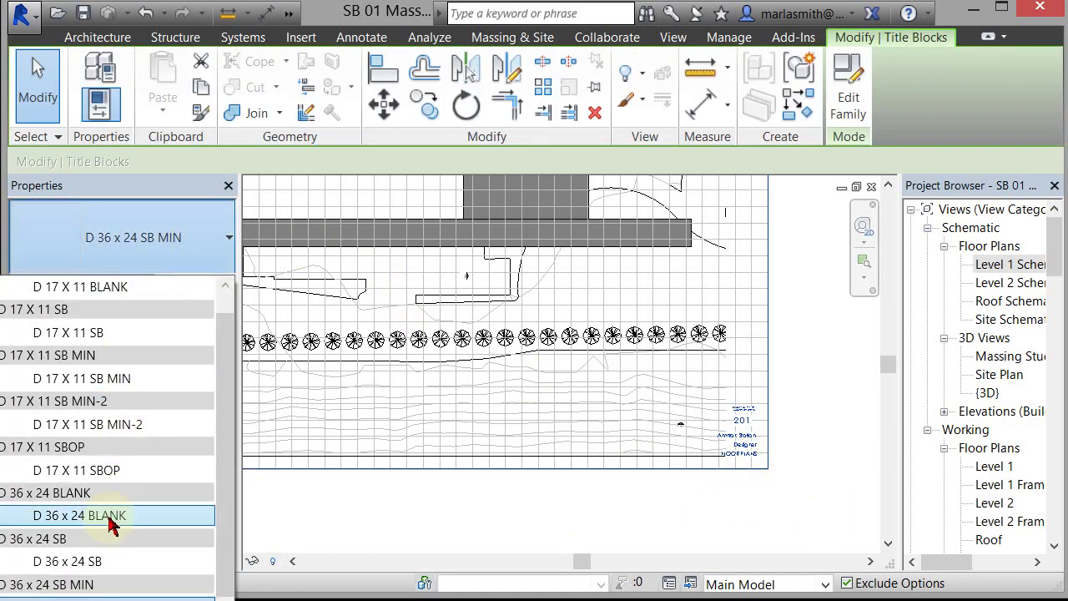
click(109, 514)
click(605, 531)
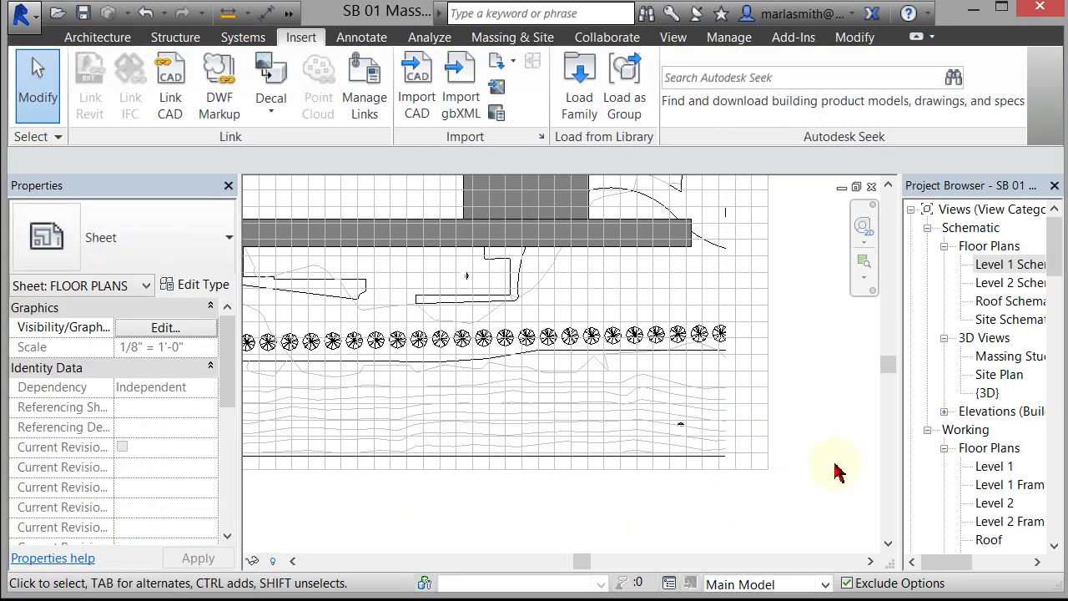
Step: Move the Level 1 plan viewport and nudge it west and north until it sits roughly centred within the sheet border
scroll(834, 470, down, 2)
click(687, 393)
mouse_move(676, 392)
mouse_down()
mouse_move(706, 389)
mouse_move(690, 398)
mouse_up()
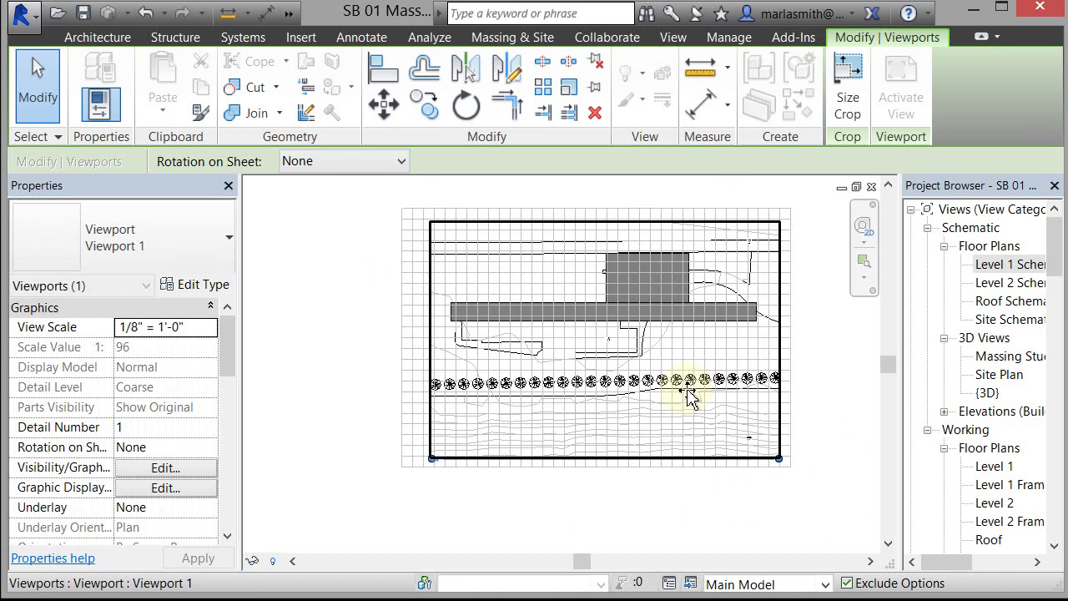
key(Left)
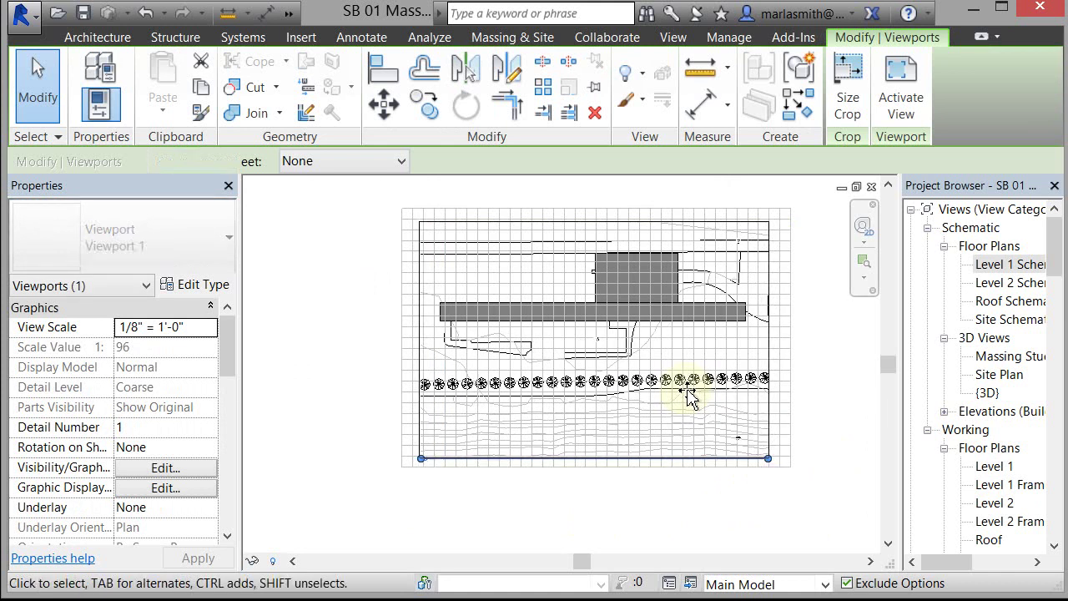
key(Up)
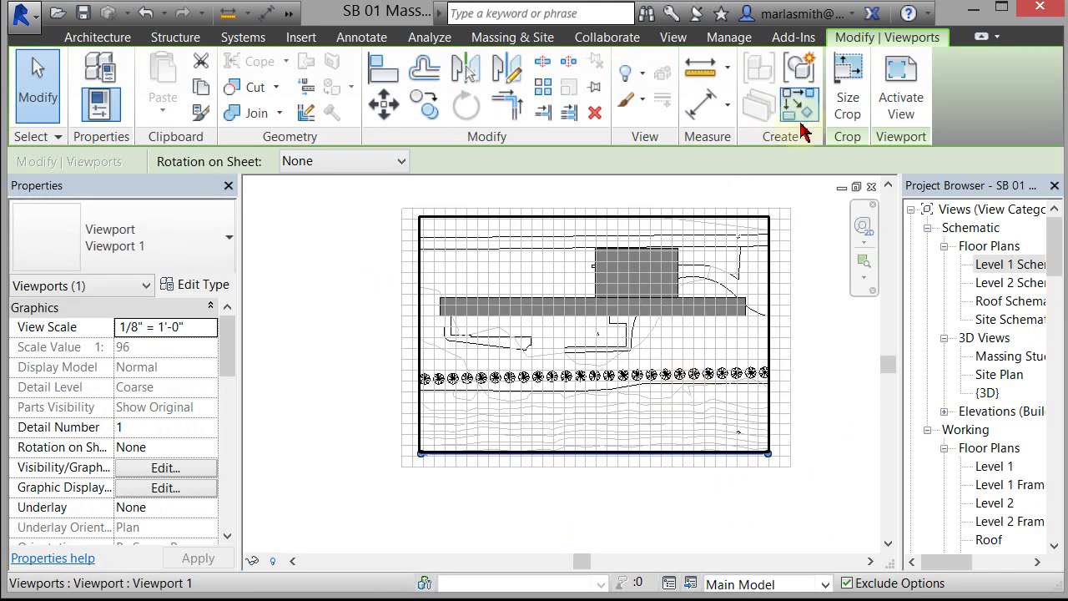
click(806, 203)
scroll(693, 267, up, 3)
Step: Set the Level 1 plan viewport's view scale to 1/4" = 1'-0" and check its size against the sheet
click(674, 280)
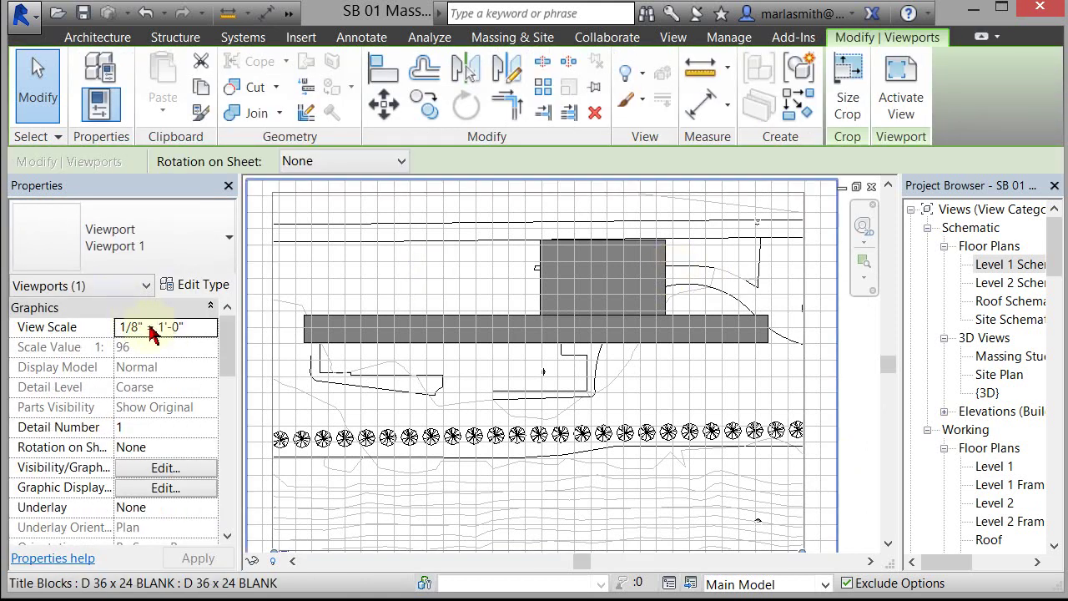
click(208, 330)
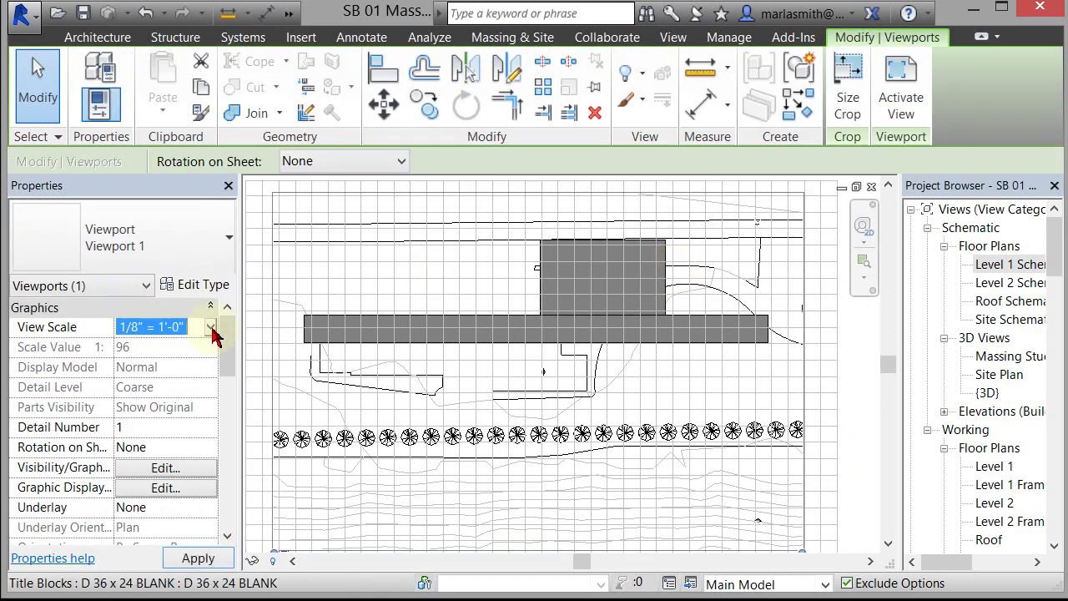
click(212, 329)
click(164, 373)
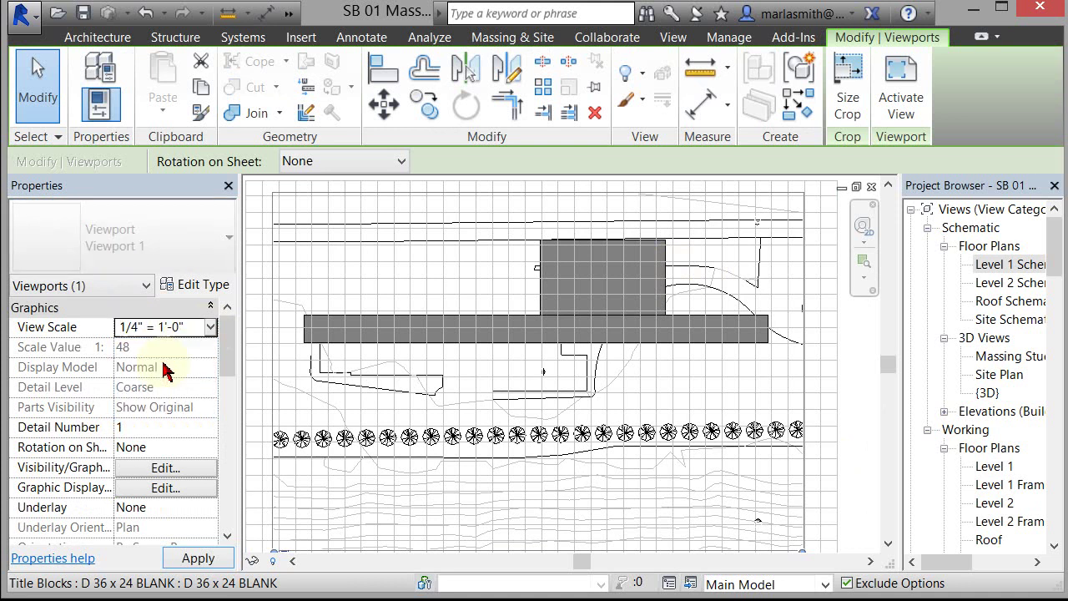
scroll(517, 414, down, 3)
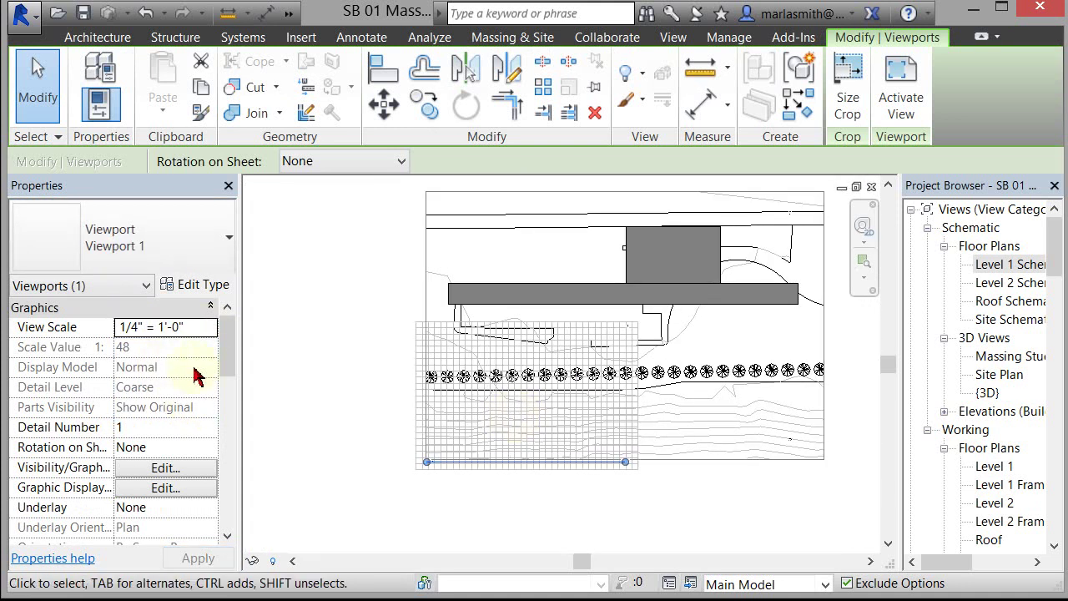
Step: Set the Level 1 plan viewport's view scale to 1/16" = 1'-0" and check its extents on the sheet
click(210, 333)
click(209, 334)
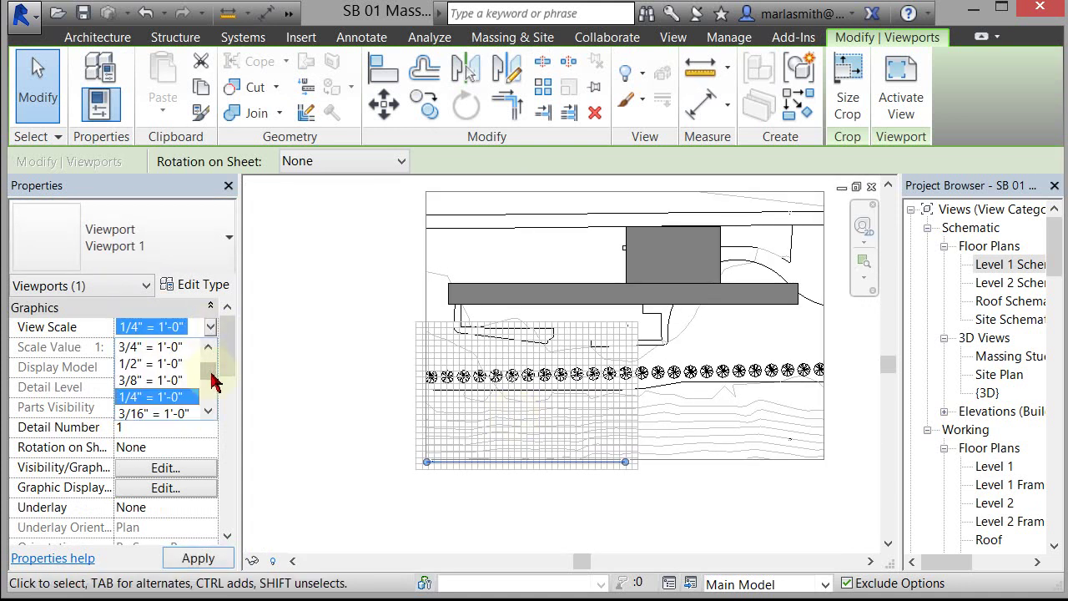
drag(212, 375, 209, 384)
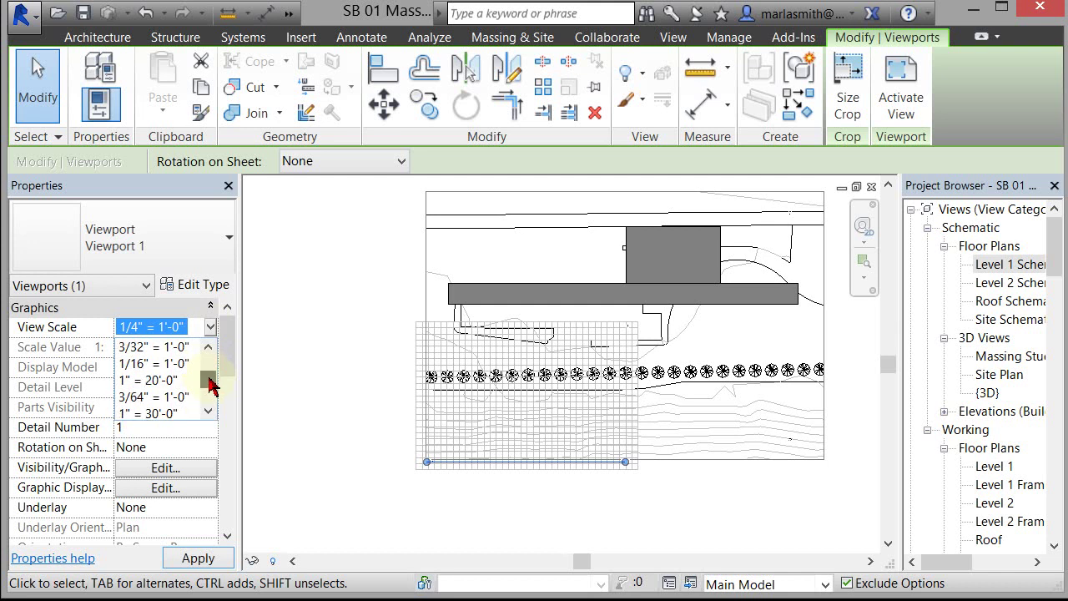
click(182, 367)
click(442, 534)
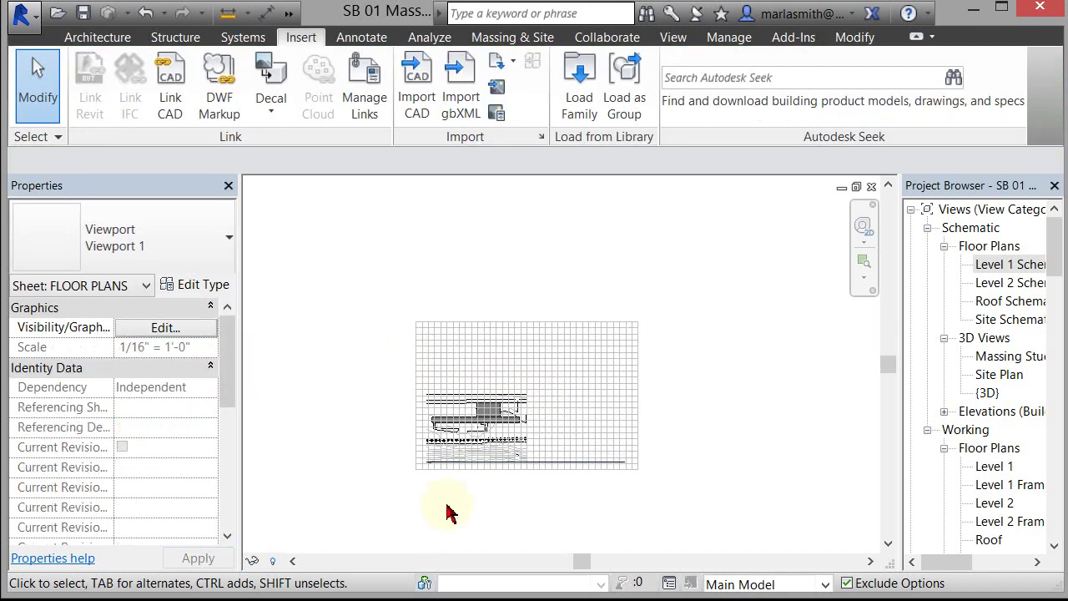
scroll(453, 493, up, 4)
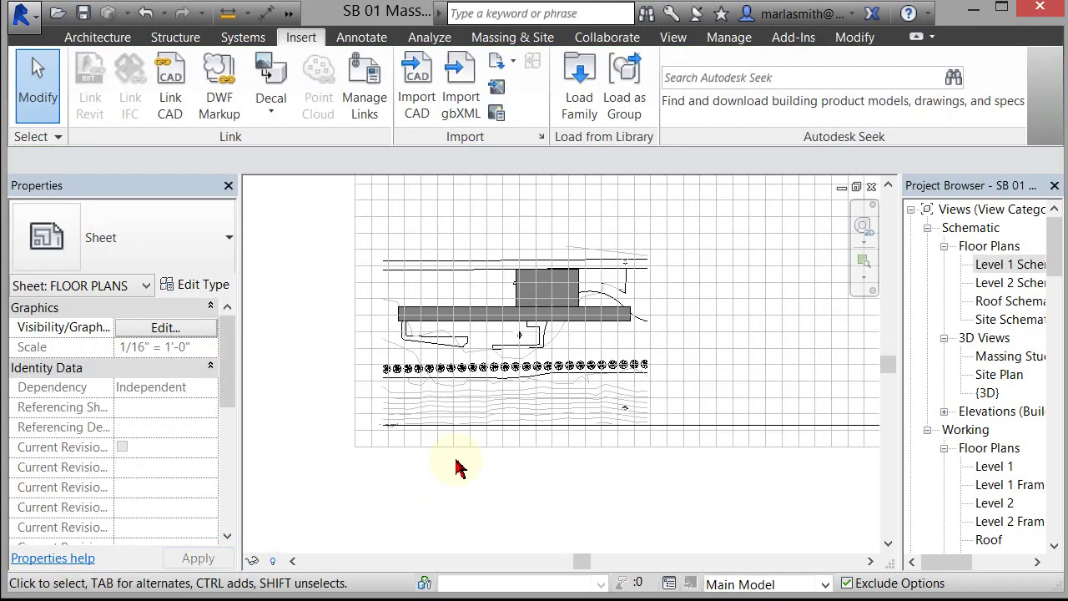
click(646, 426)
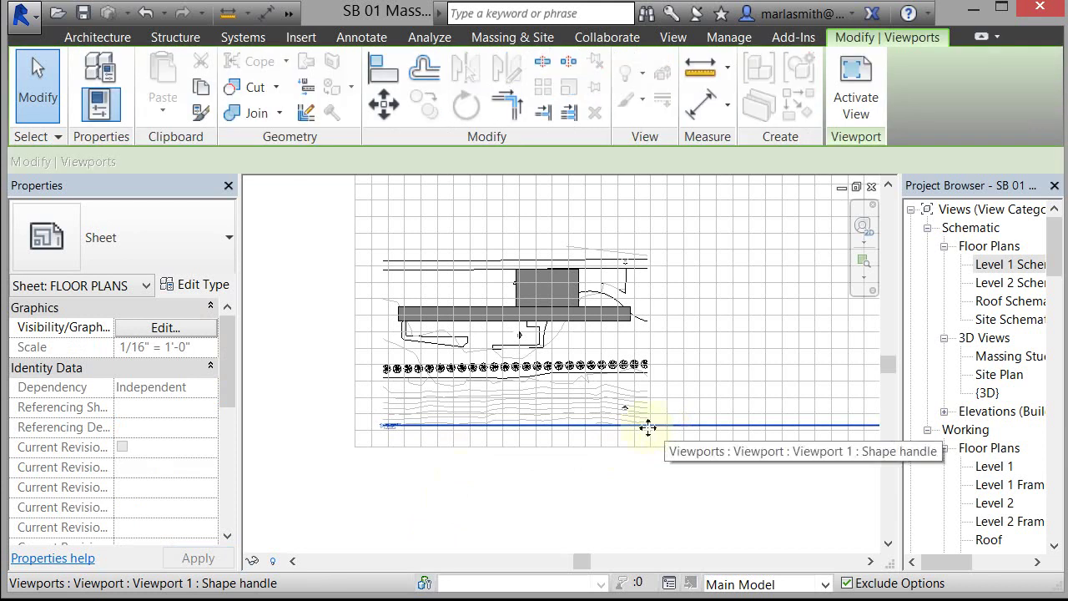
click(449, 490)
Step: Change the title block of sheet 201 to the D 17 X 11 BLANK type
click(575, 472)
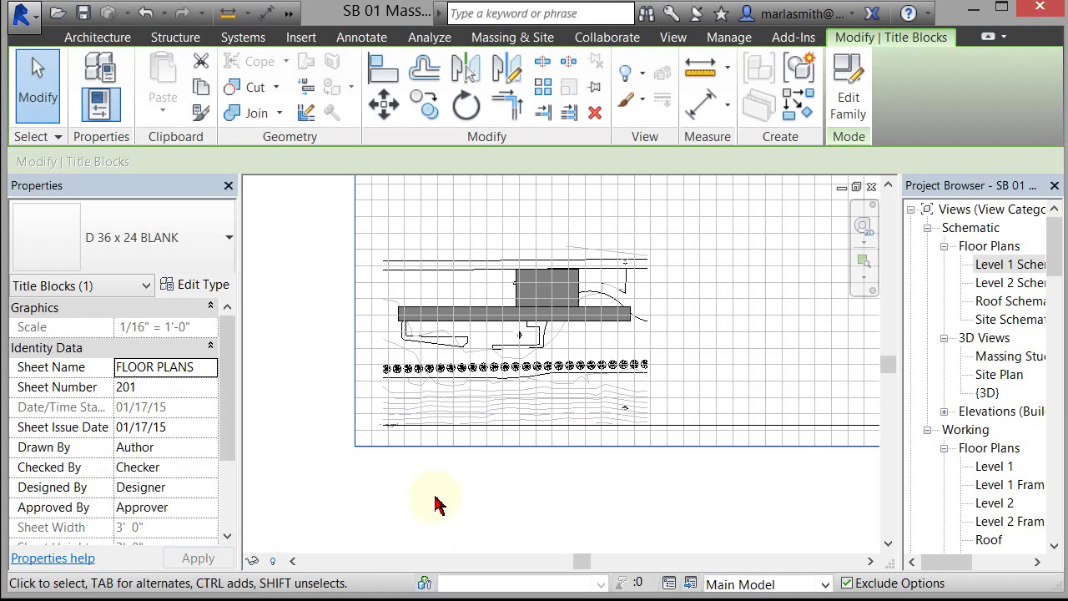
click(229, 260)
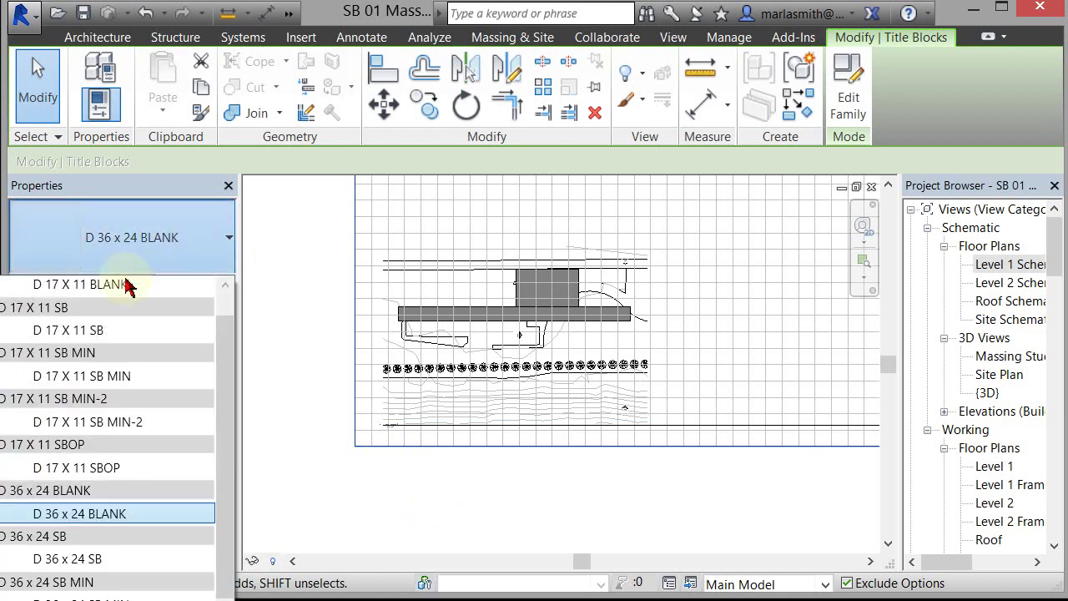
click(125, 284)
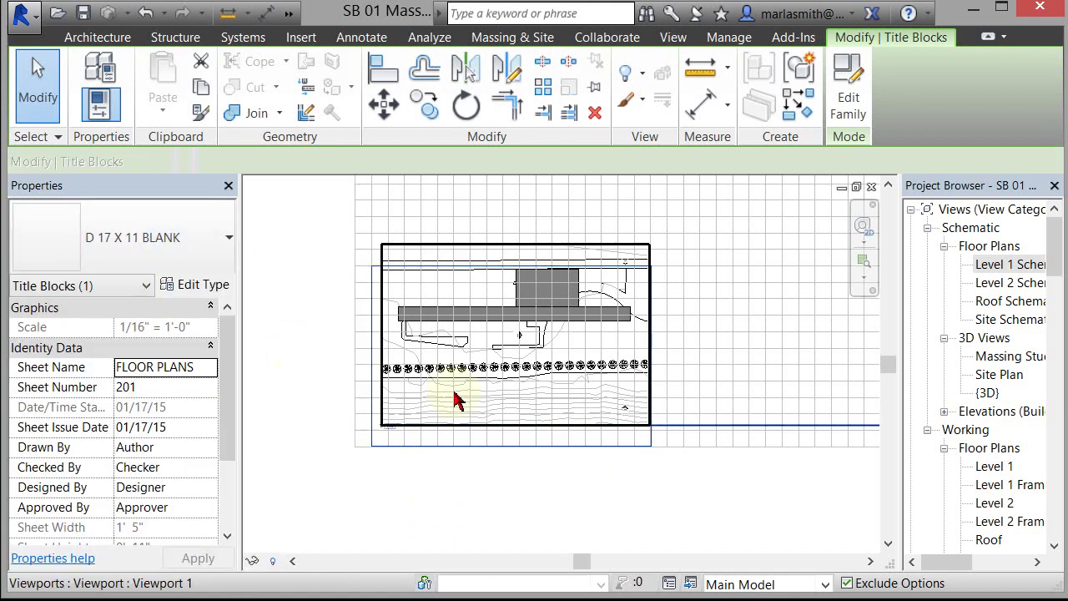
click(455, 498)
Step: Try to switch to Guide Grid 2 by changing the name of the selected guide grid
scroll(456, 467, down, 2)
click(589, 251)
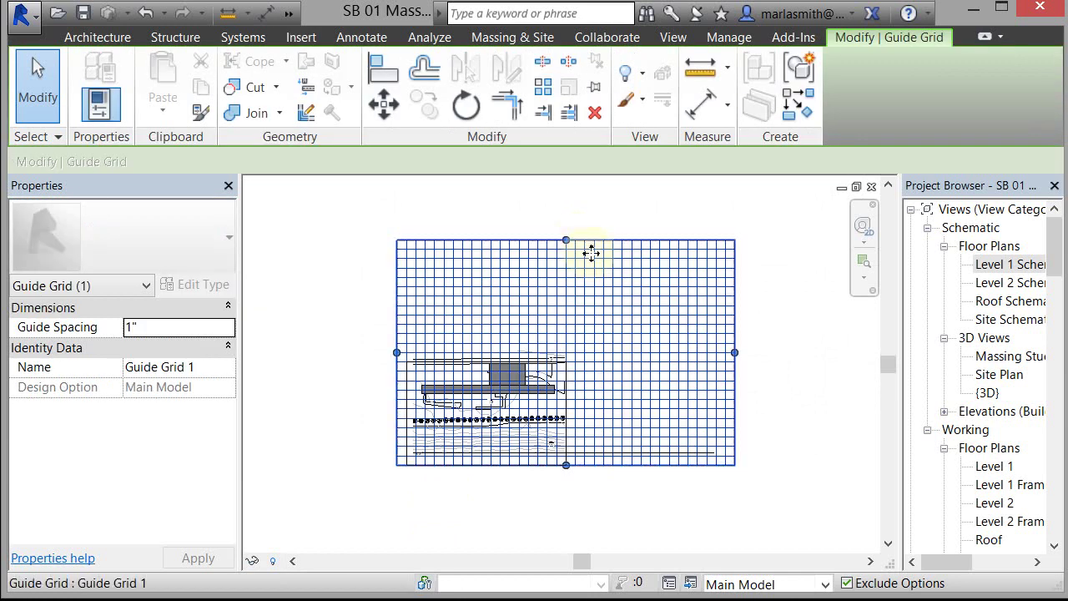
drag(567, 240, 571, 239)
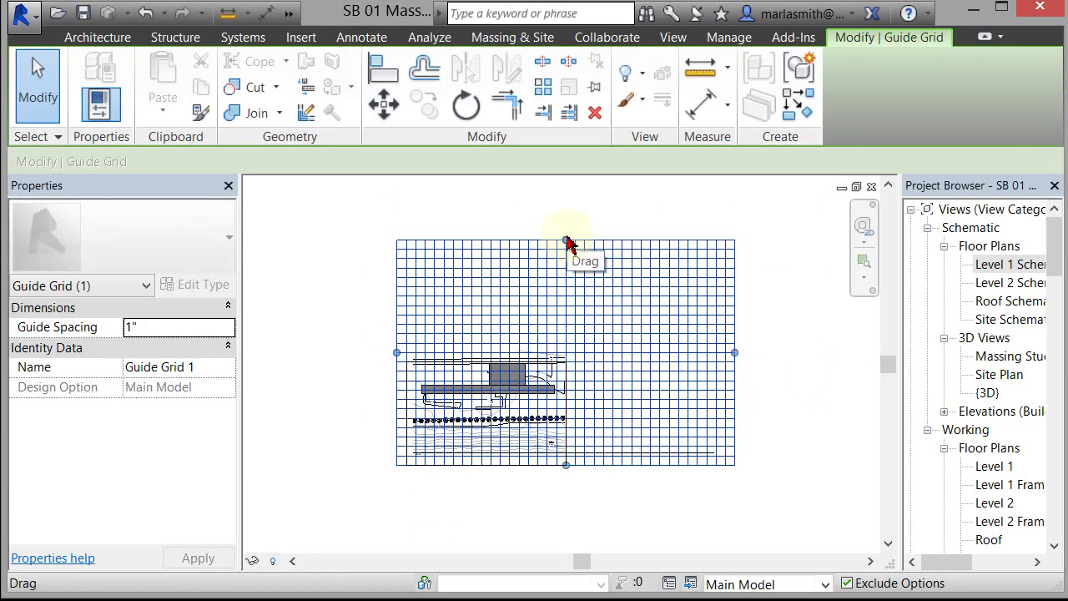
click(228, 375)
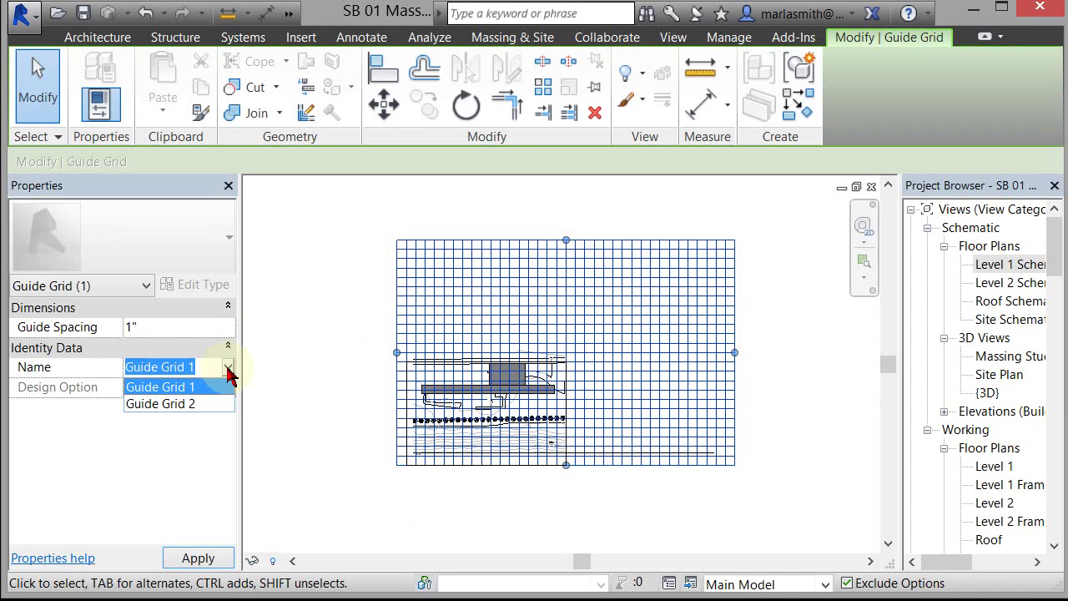
click(207, 404)
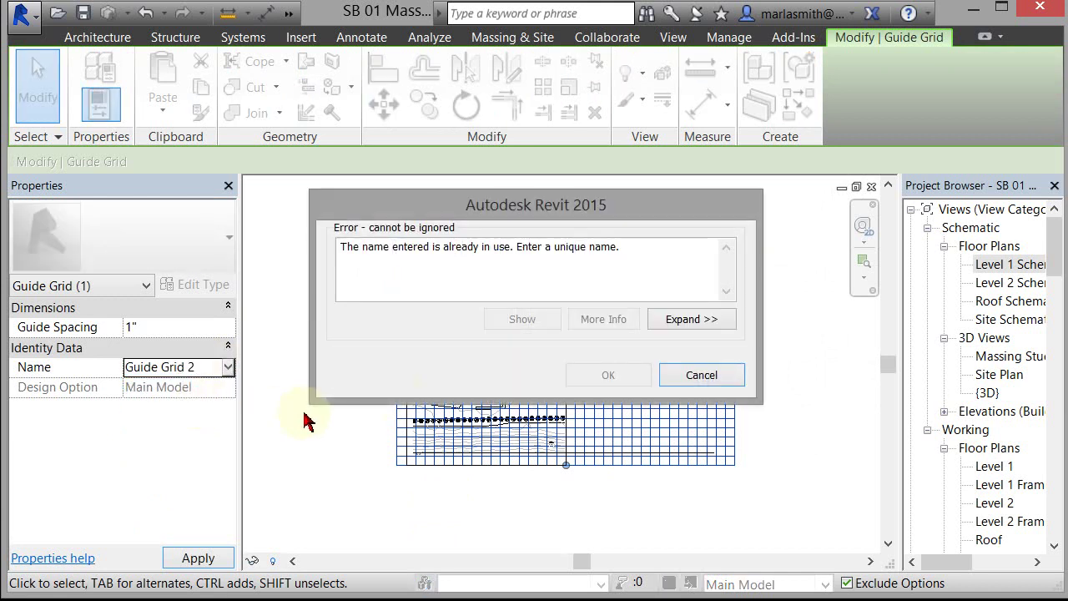
click(701, 375)
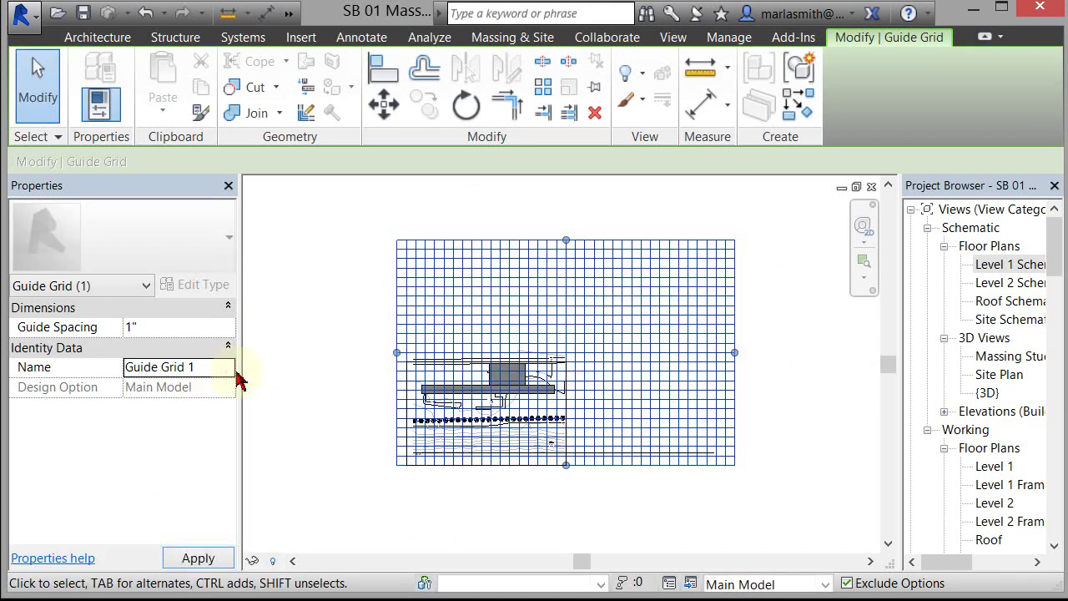
click(310, 376)
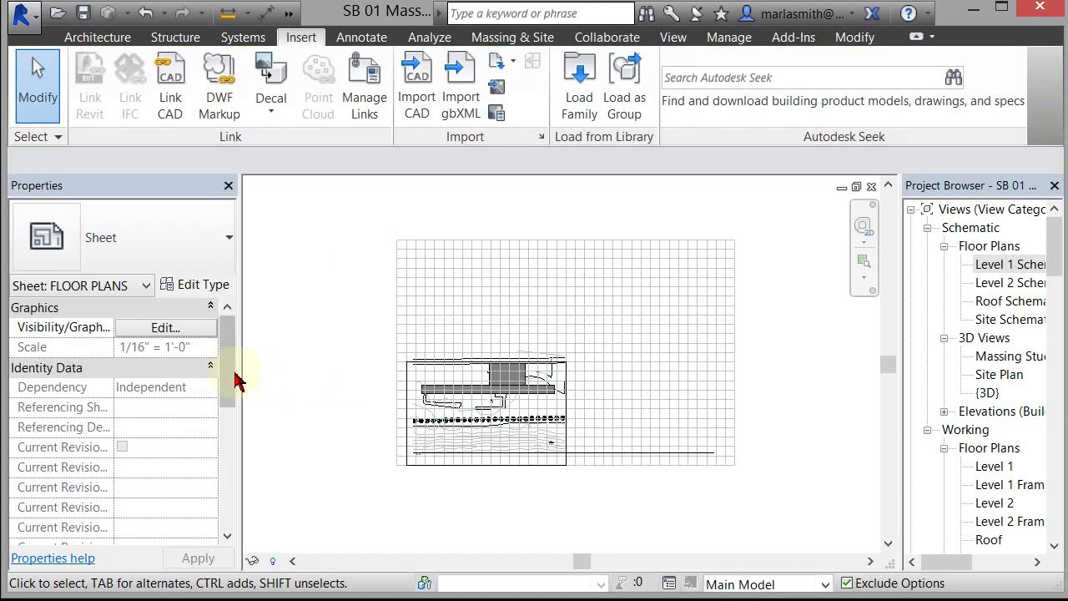
Step: Assign Guide Grid 2 as the guide grid of sheet 201
scroll(275, 380, down, 1)
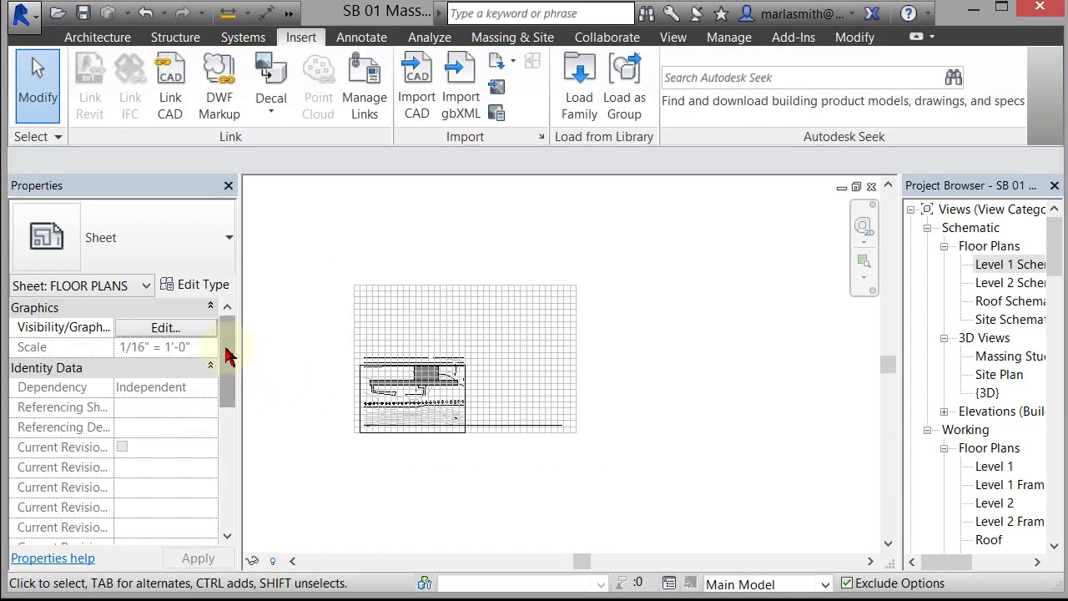
drag(218, 359, 219, 511)
click(214, 511)
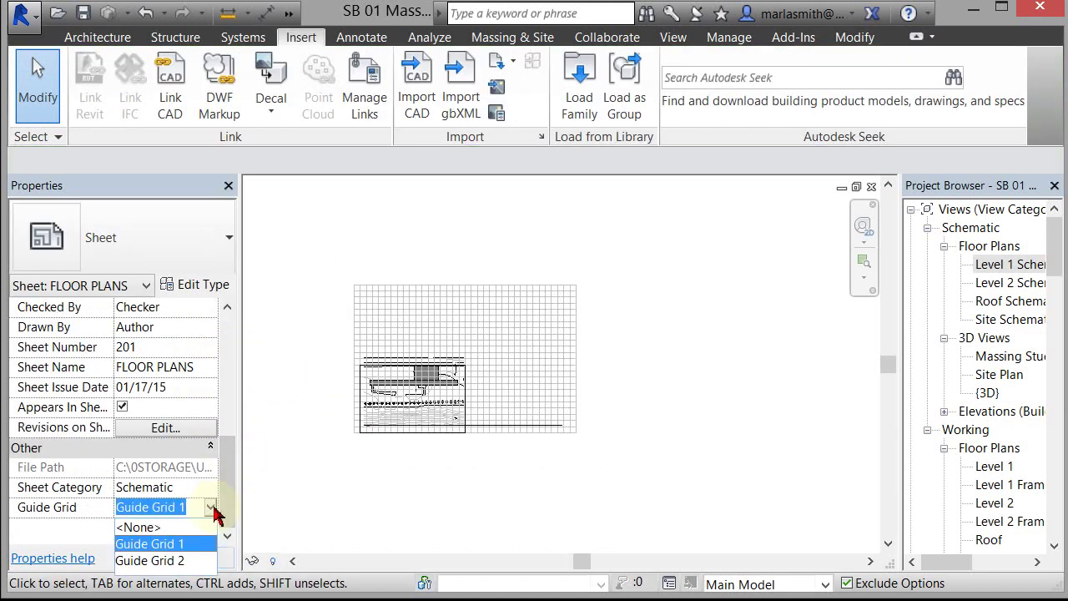
click(176, 560)
scroll(407, 405, up, 5)
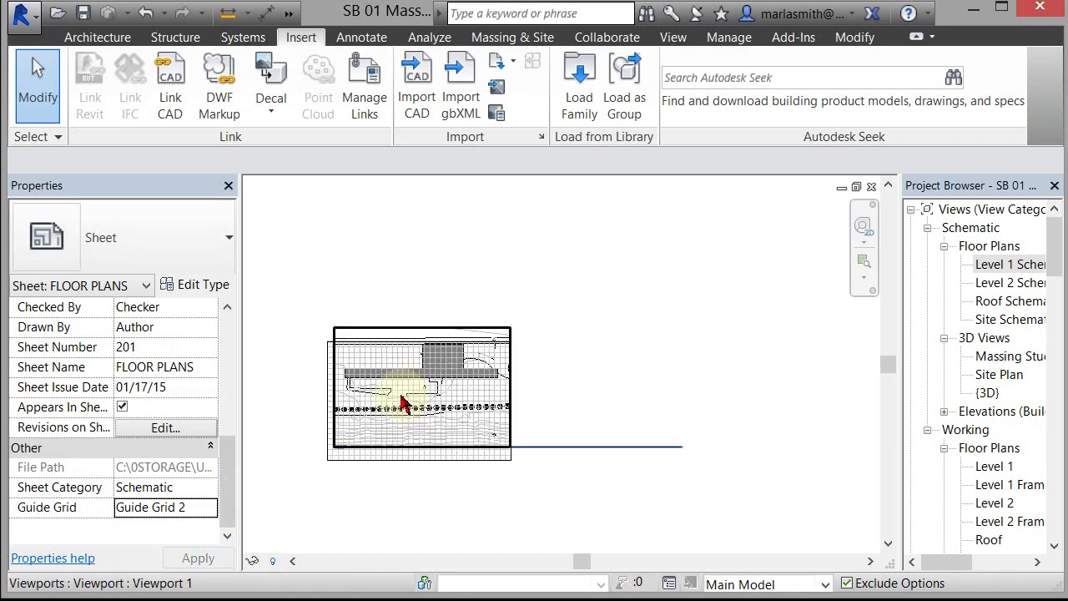
middle_drag(461, 403, 573, 353)
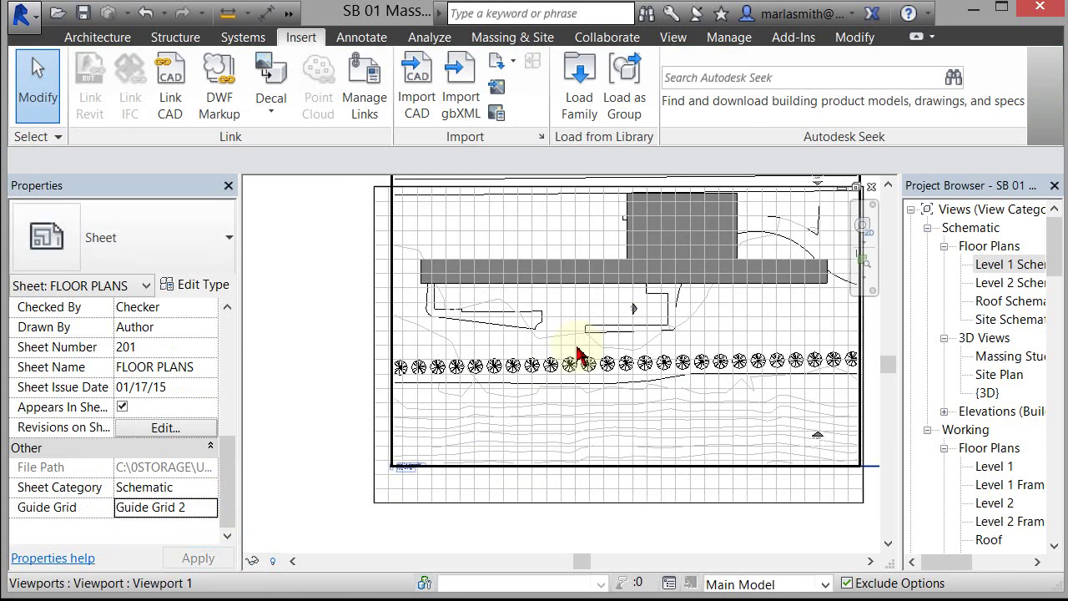
Step: Move the title block so its lower-left corner meets the guide grid intersection one square east and two squares north of its current position
click(504, 507)
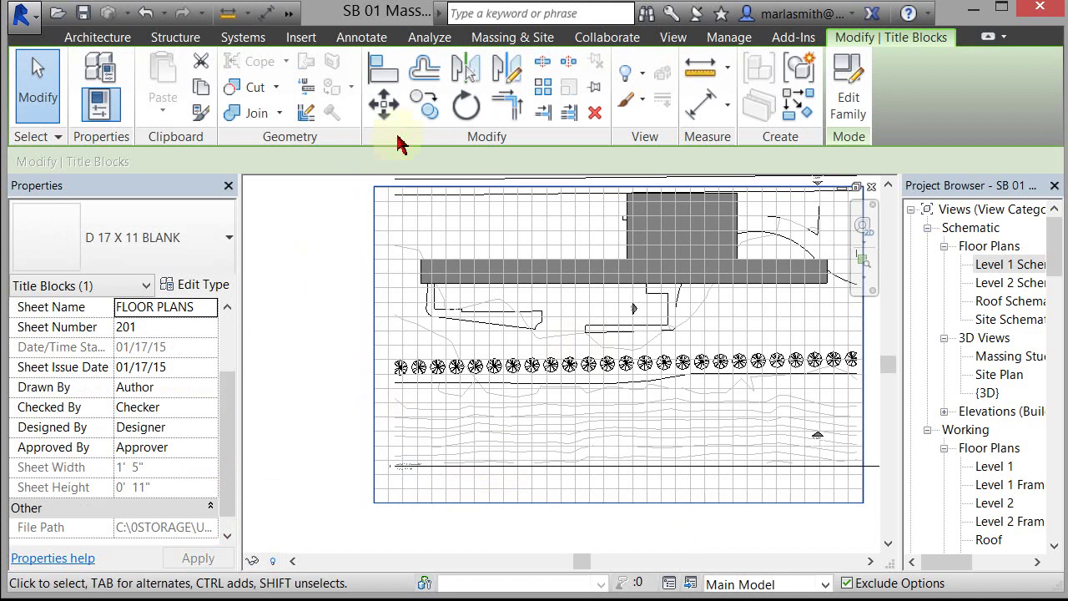
click(383, 103)
click(374, 504)
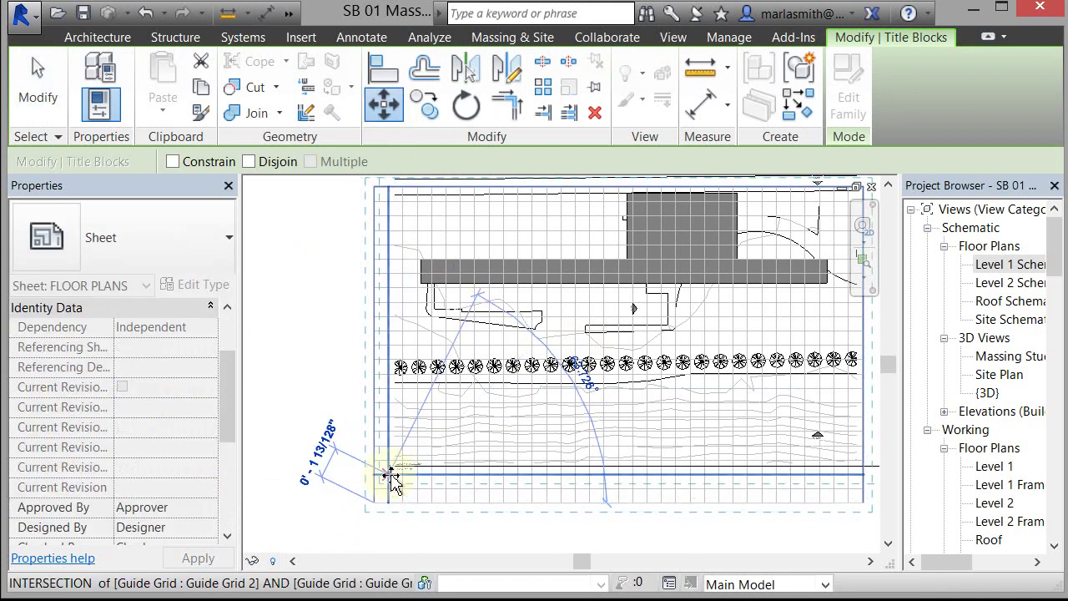
click(385, 477)
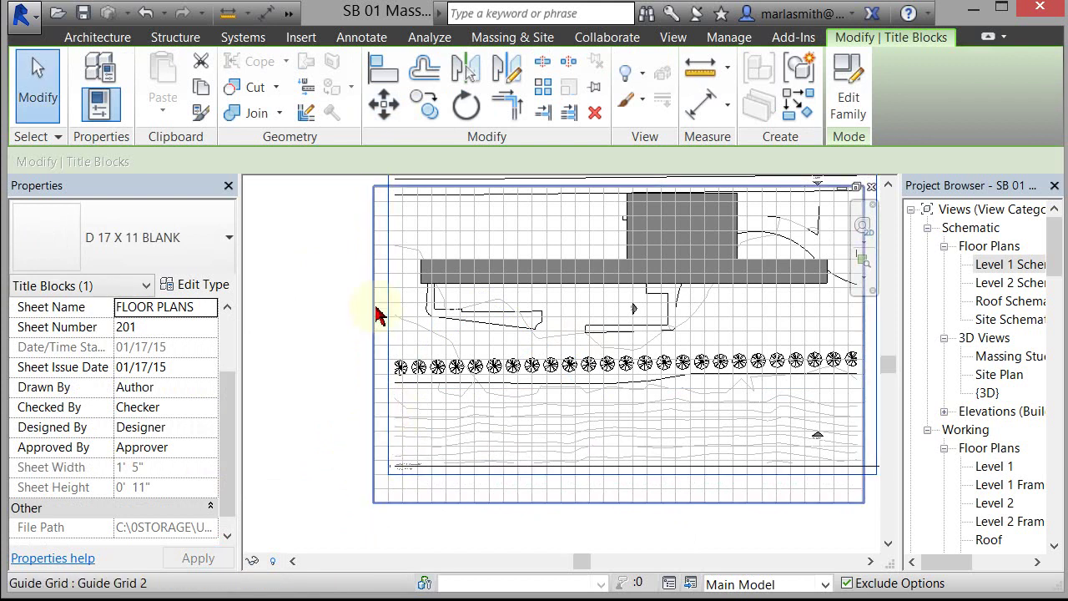
click(334, 412)
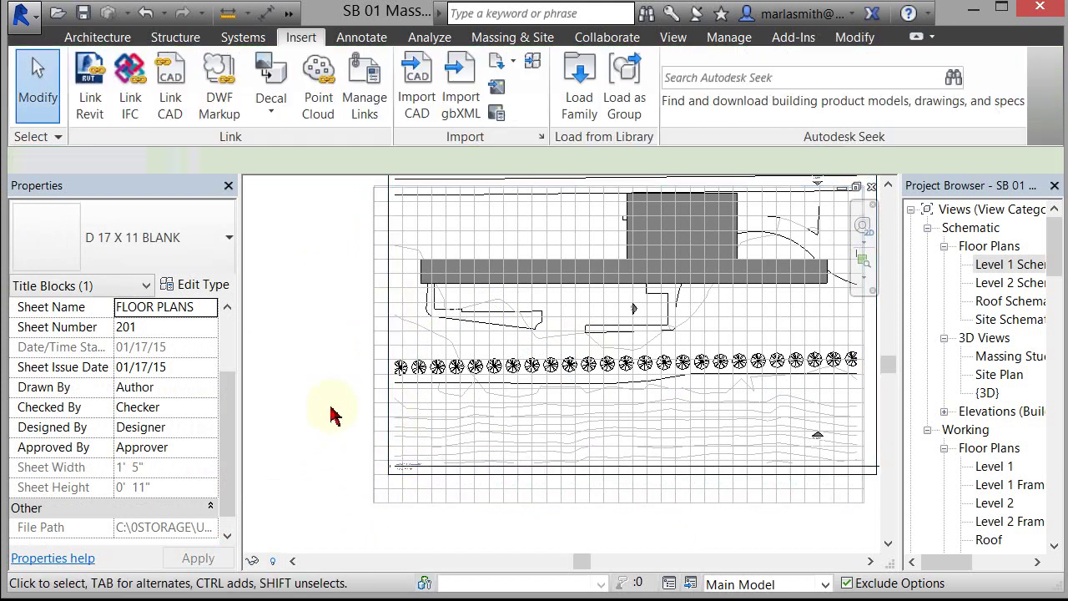
Step: Resize Guide Grid 2 vertically by pulling its bottom and top edges up to the title block's bottom and top edges
click(443, 503)
mouse_move(620, 505)
mouse_down()
mouse_move(623, 476)
mouse_move(620, 489)
mouse_up()
scroll(500, 530, down, 2)
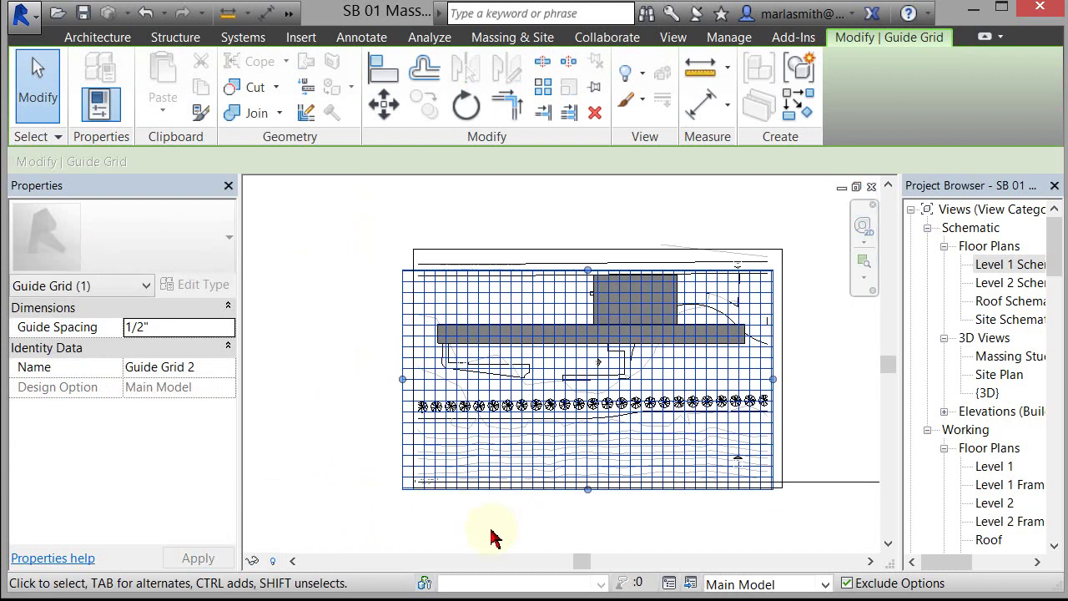
scroll(583, 294, up, 2)
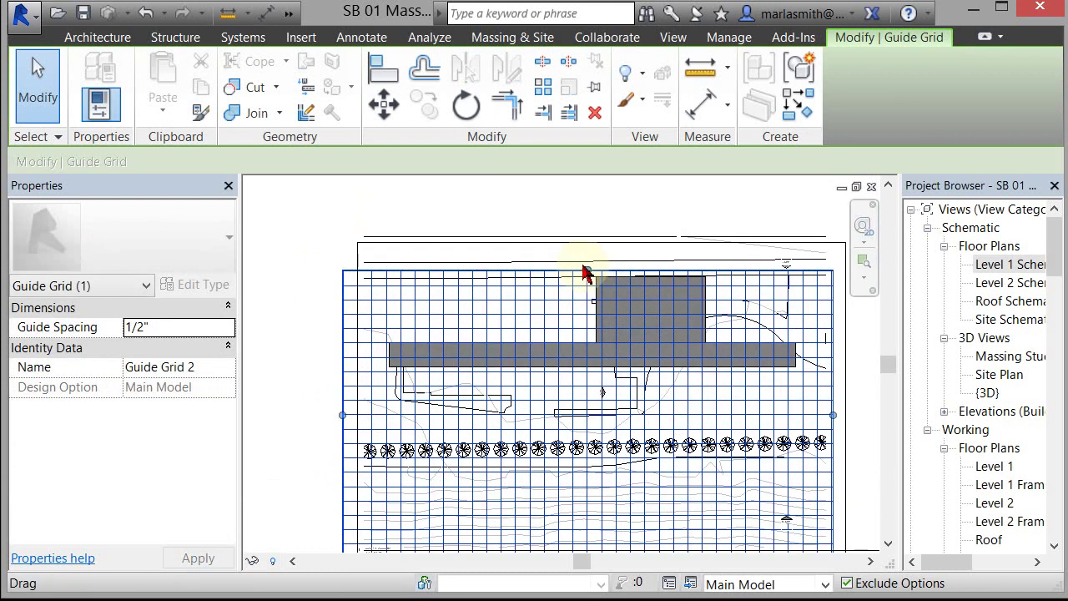
drag(589, 270, 600, 245)
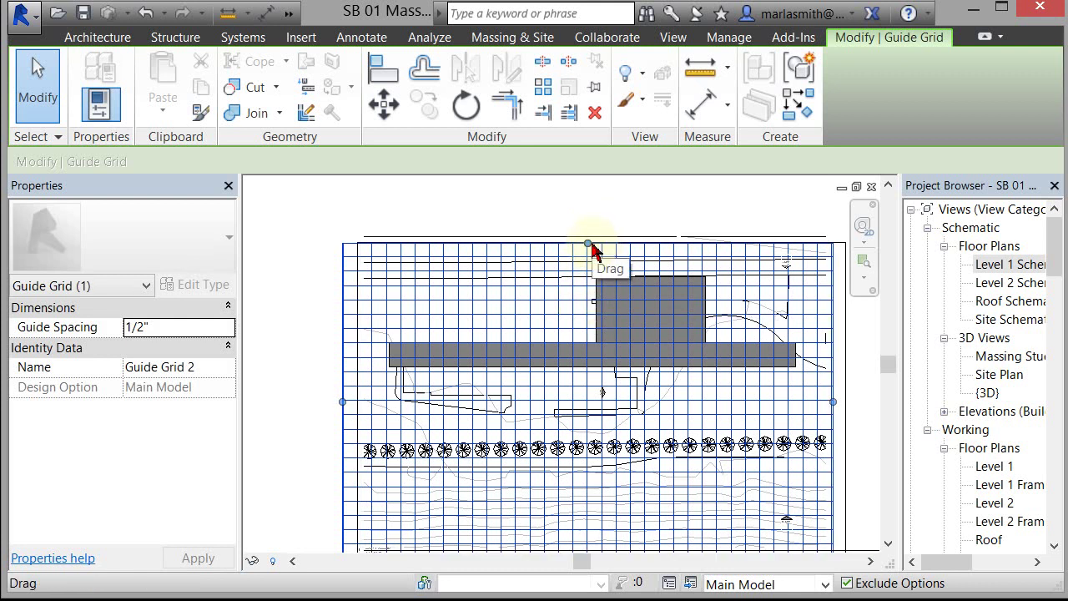
click(520, 269)
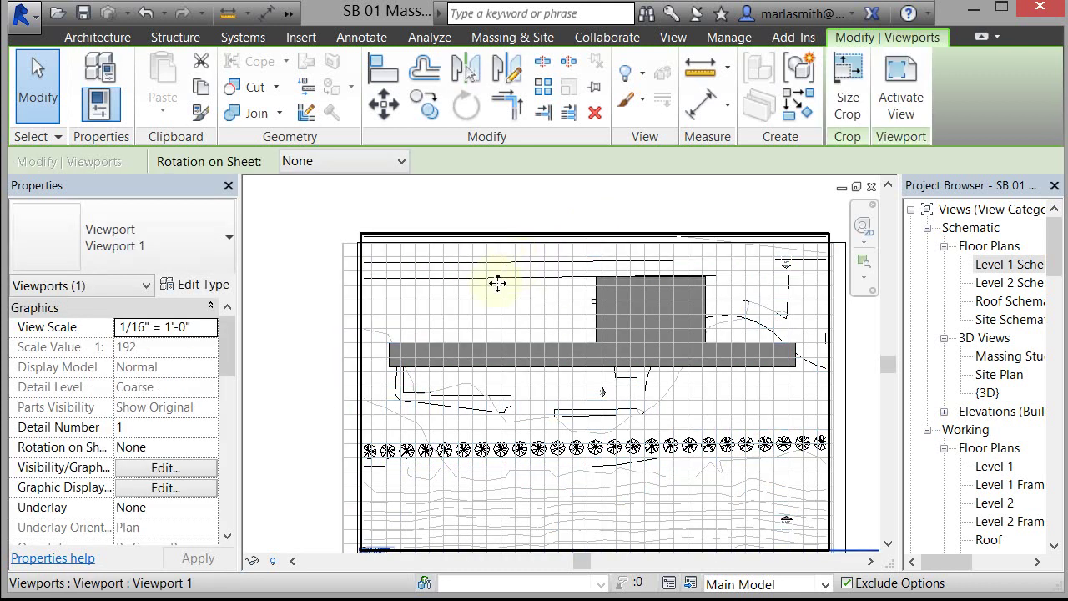
scroll(559, 294, down, 1)
scroll(643, 284, up, 1)
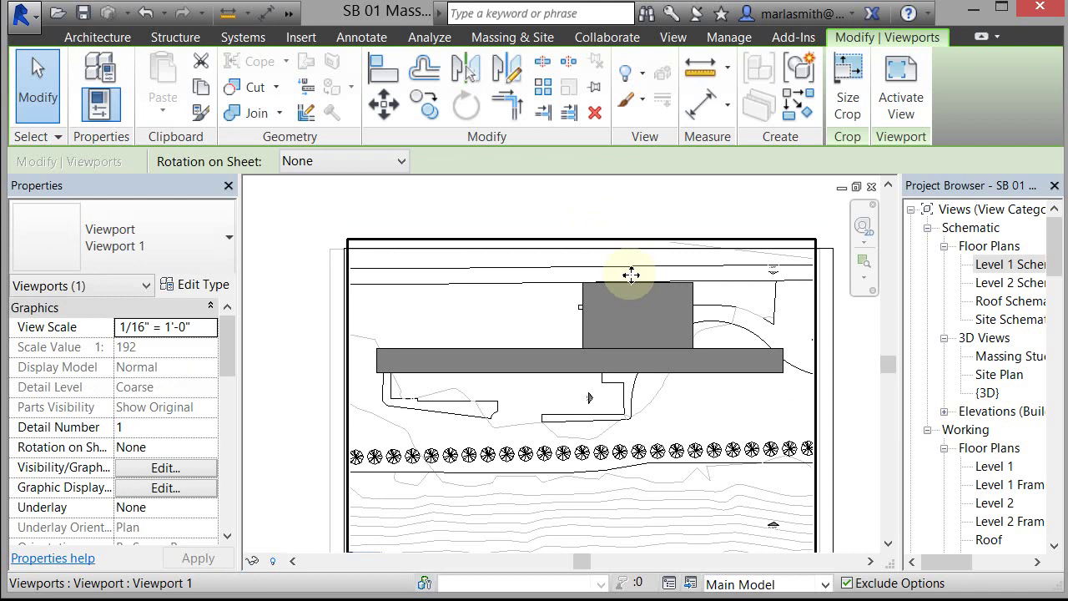
middle_drag(631, 274, 578, 300)
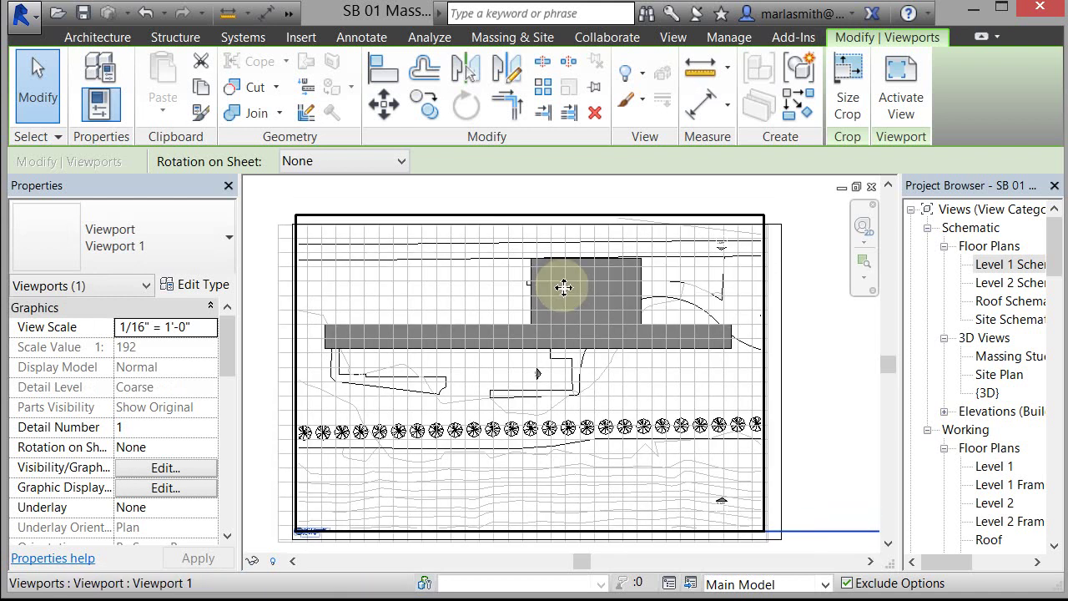
key(Escape)
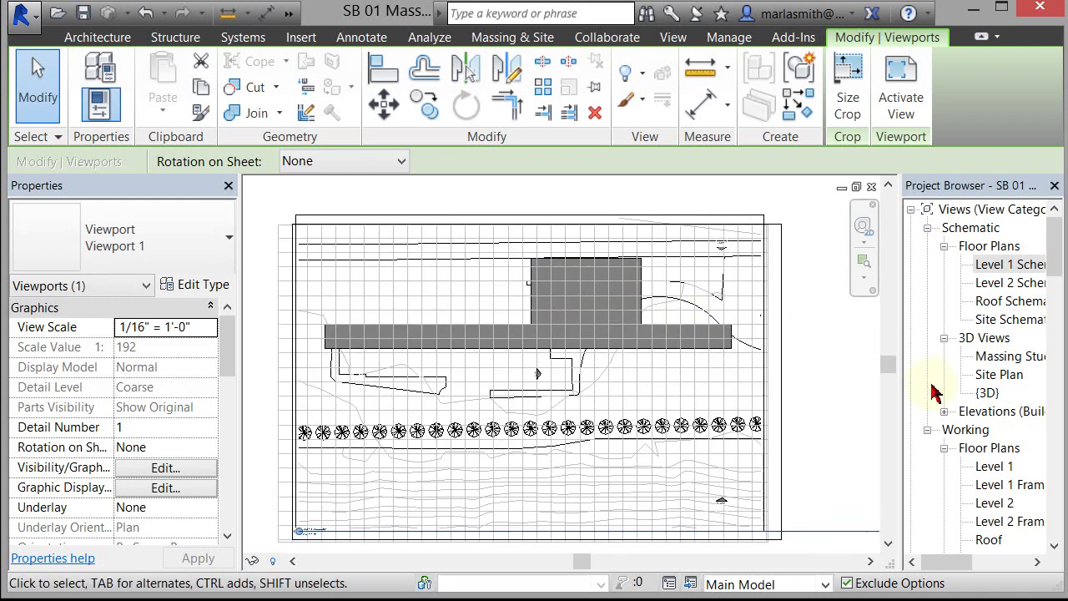
Step: In the working Level 1 floor plan, pull the top and bottom edges of Scope Box P E S inward, and return to sheet 201
double_click(997, 467)
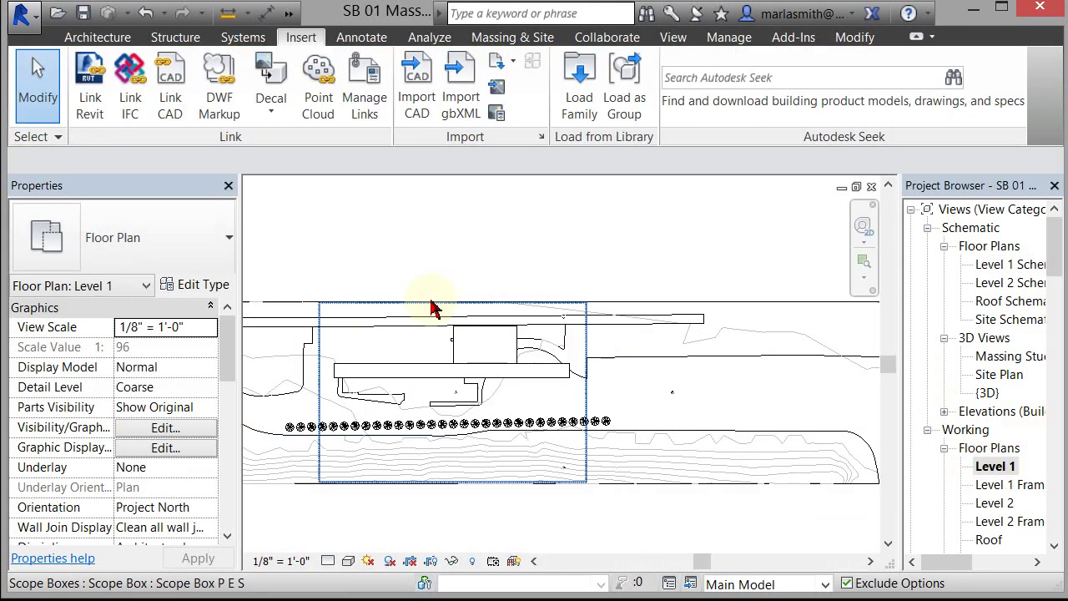
scroll(427, 307, up, 2)
click(451, 304)
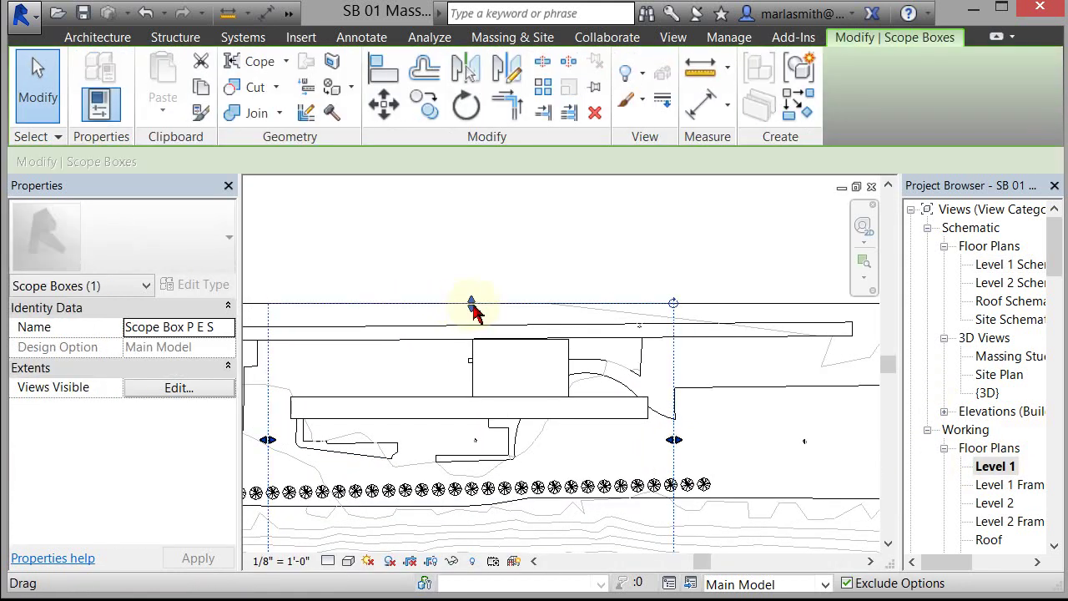
drag(472, 307, 474, 317)
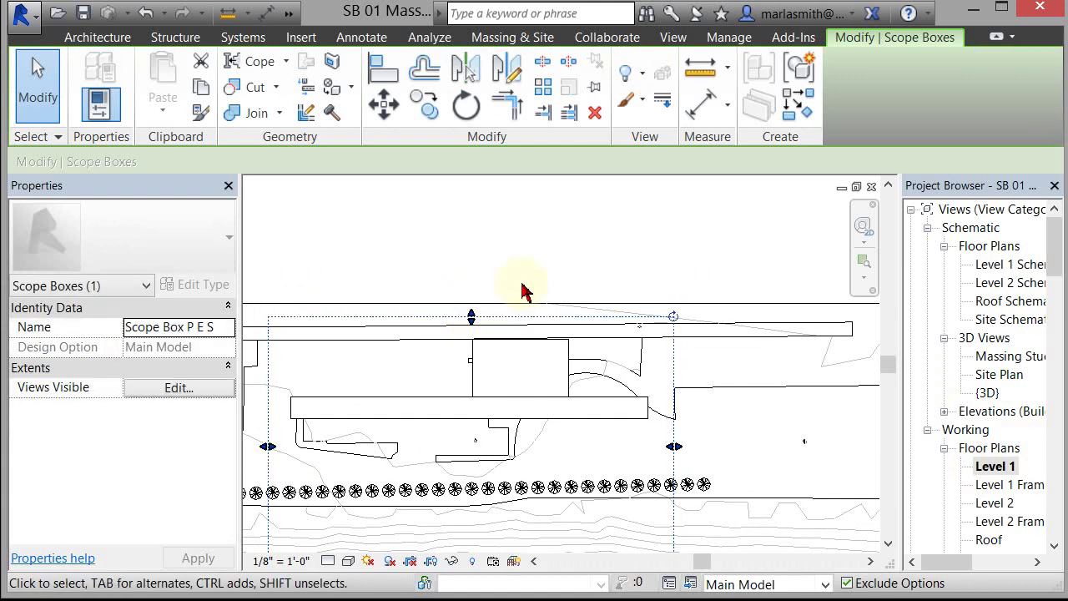
drag(529, 293, 489, 458)
click(524, 534)
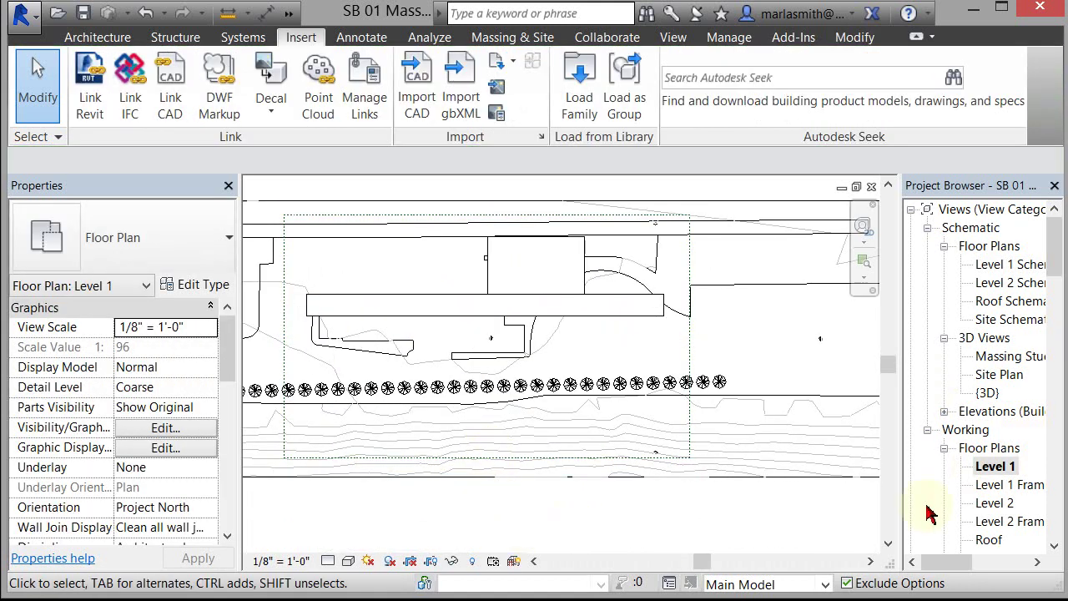
drag(1056, 242, 1061, 367)
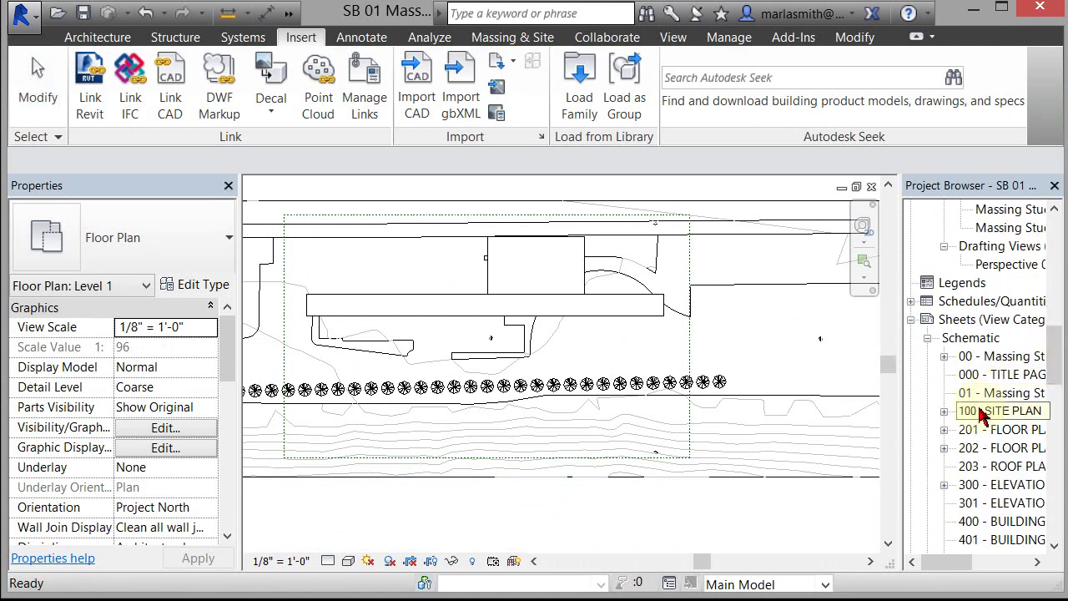
double_click(978, 430)
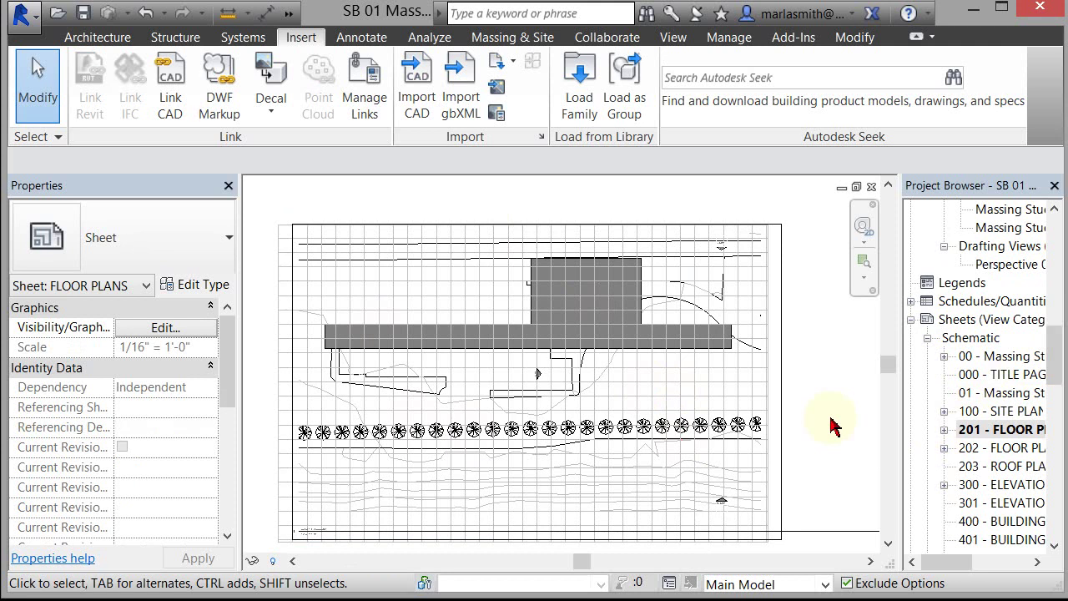
Step: Open sheet 100 - SITE PLAN and delete its existing site plan viewport
double_click(998, 410)
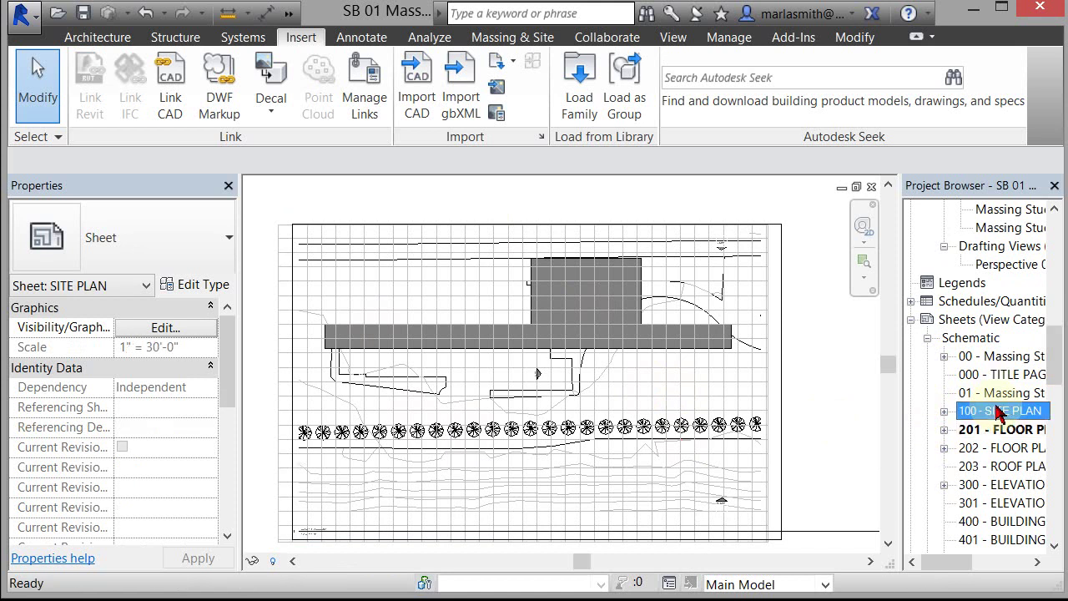
click(693, 298)
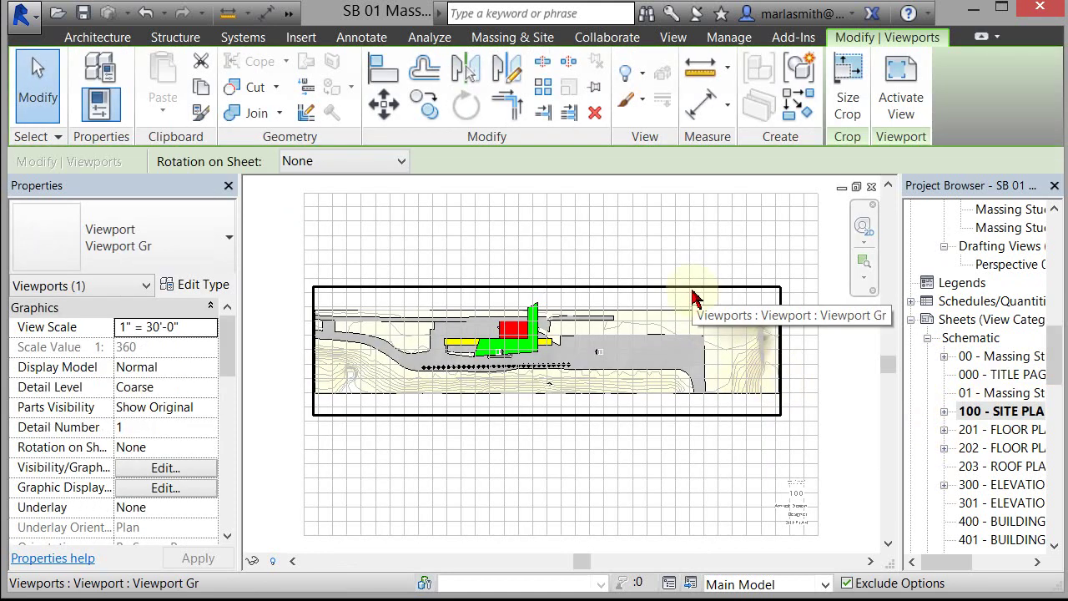
key(Delete)
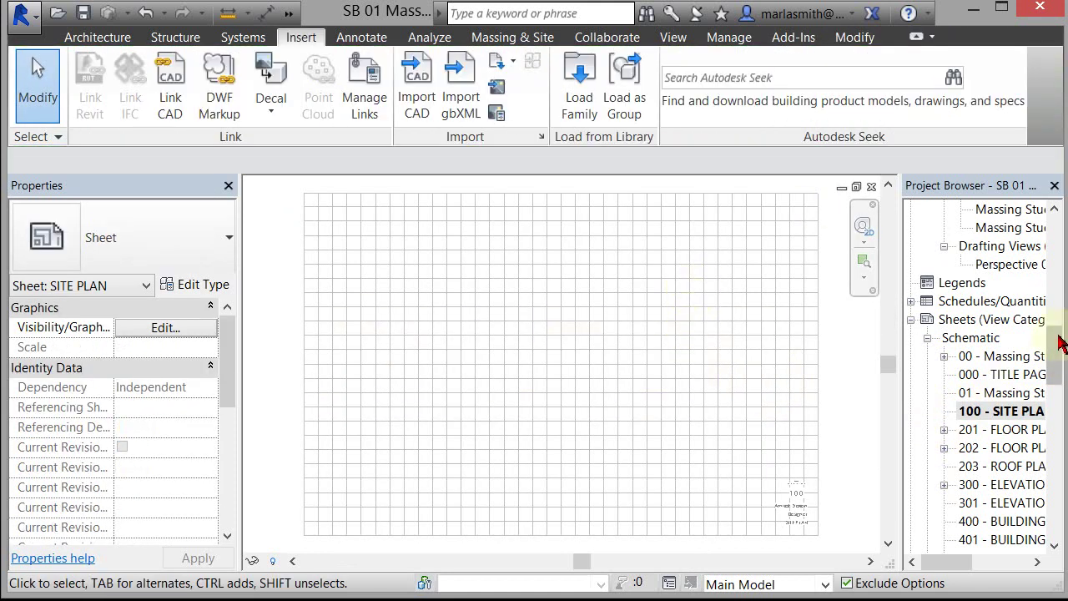
Step: Place the schematic site floor plan view on sheet 100, in the upper half of the title block
drag(1060, 343, 1058, 242)
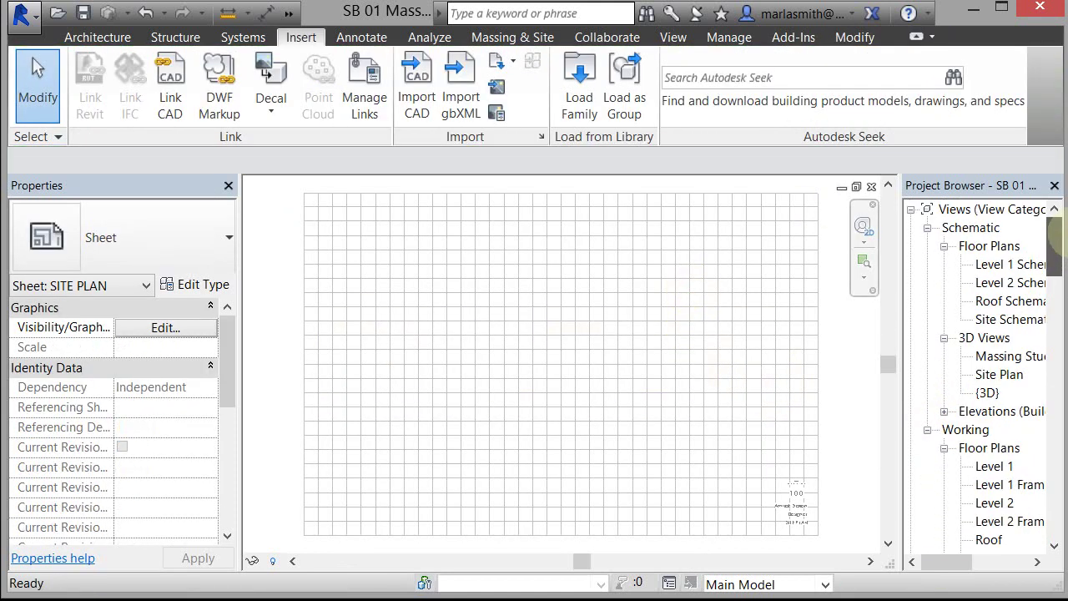
click(993, 320)
drag(609, 379, 610, 377)
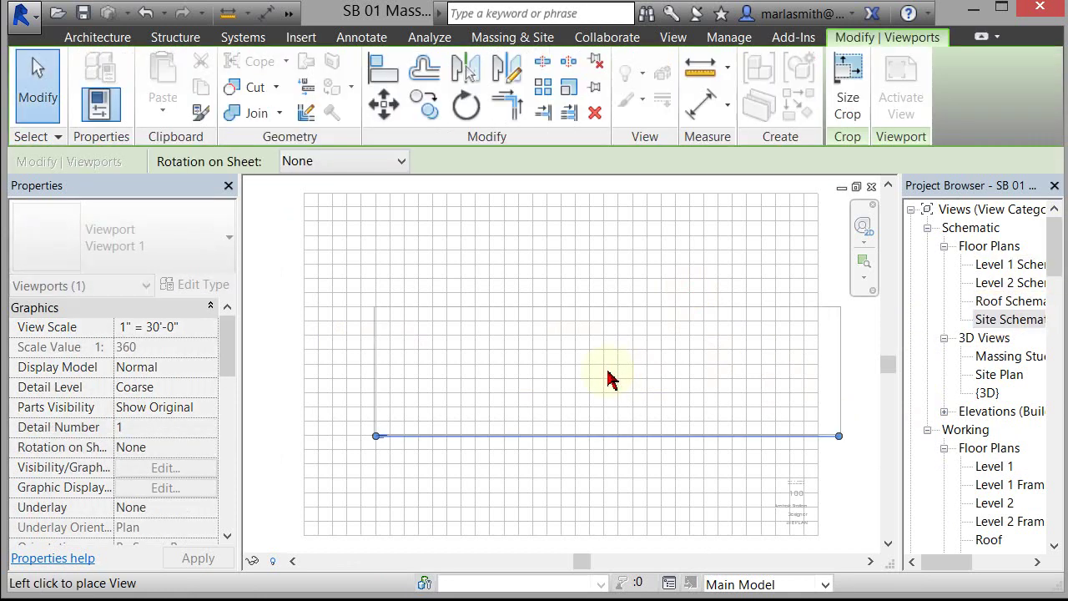
click(570, 284)
click(558, 356)
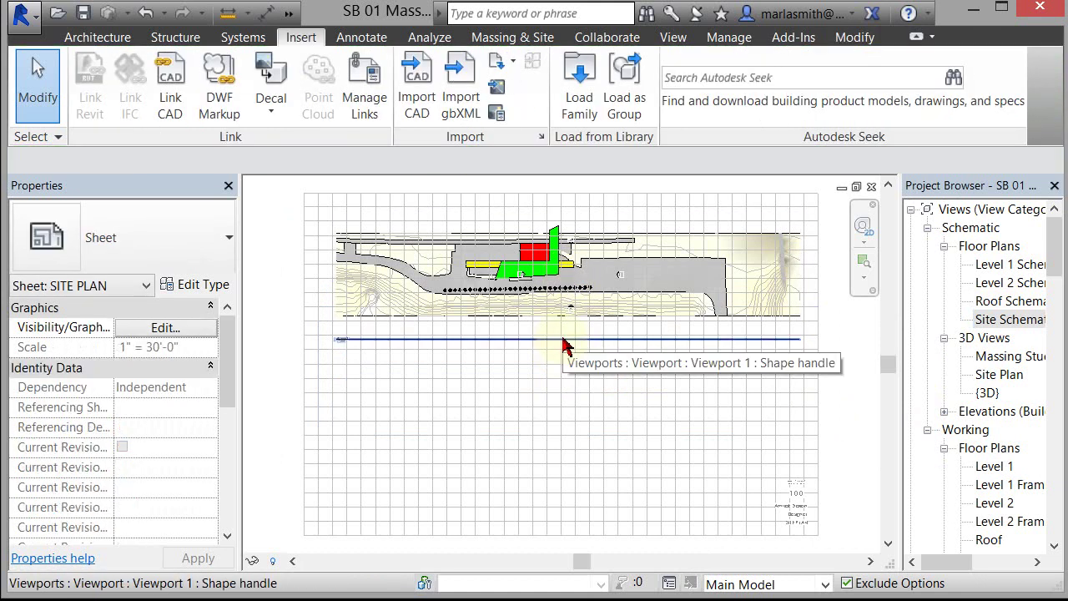
Step: Change sheet 100's title block type to D 17 X 11 BLANK
click(452, 534)
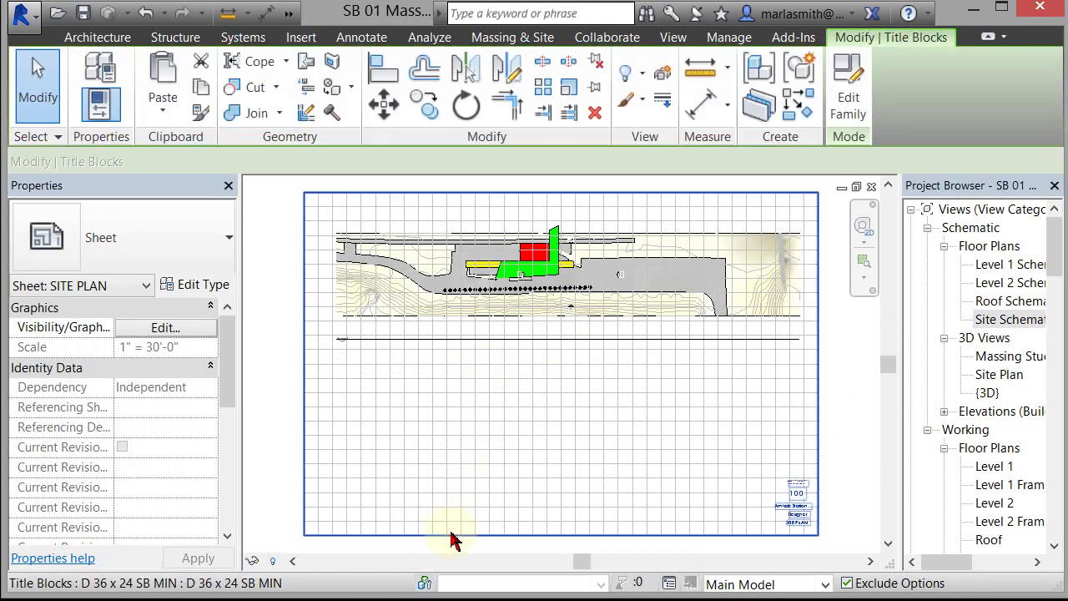
click(209, 265)
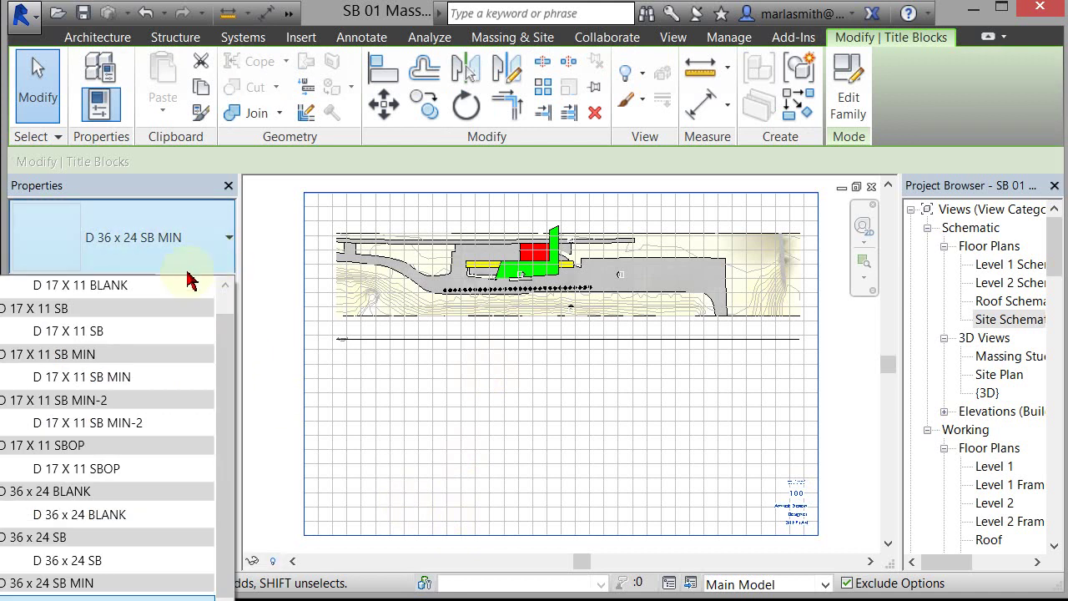
click(191, 303)
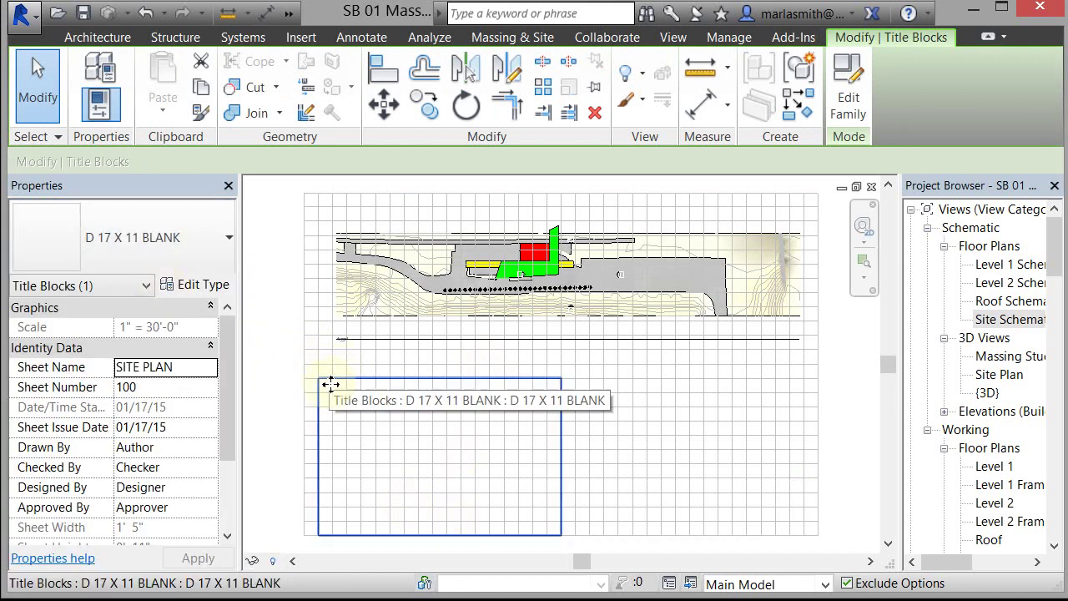
click(267, 407)
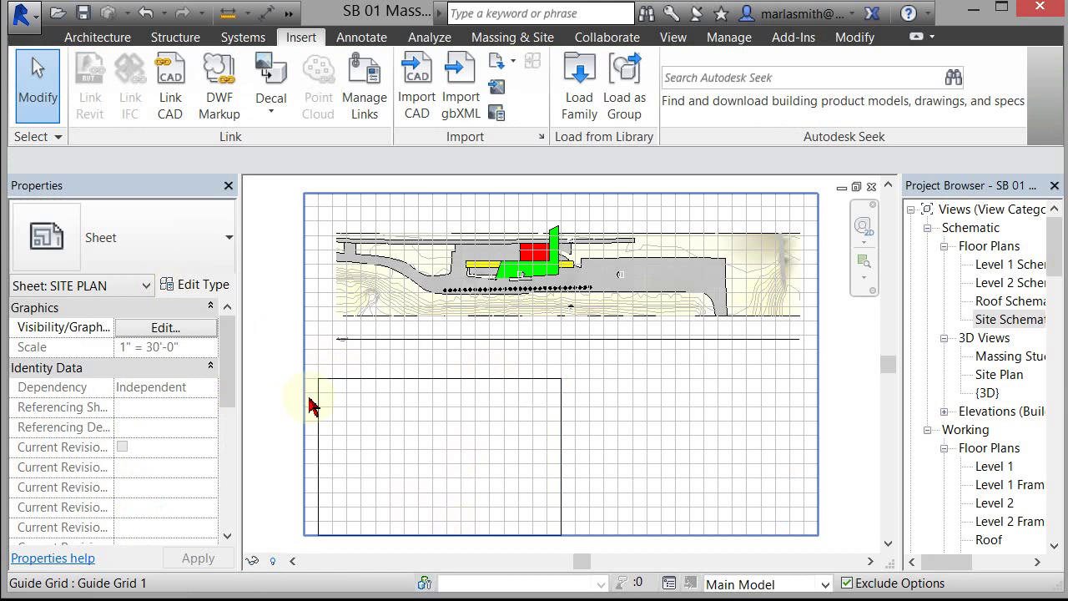
Step: Assign Guide Grid 2 as the guide grid of sheet 100
click(307, 406)
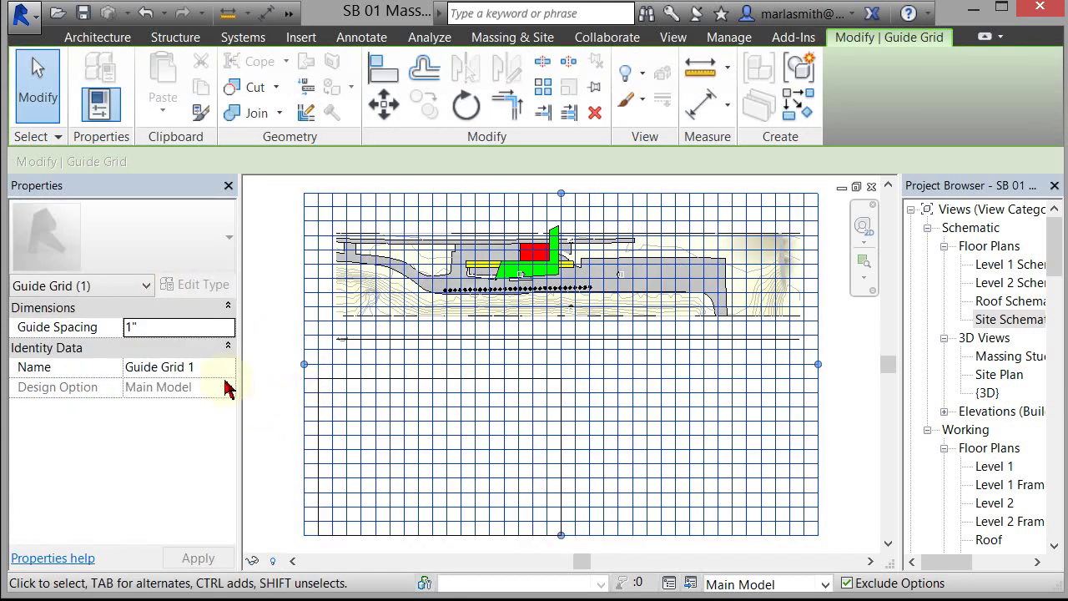
click(269, 384)
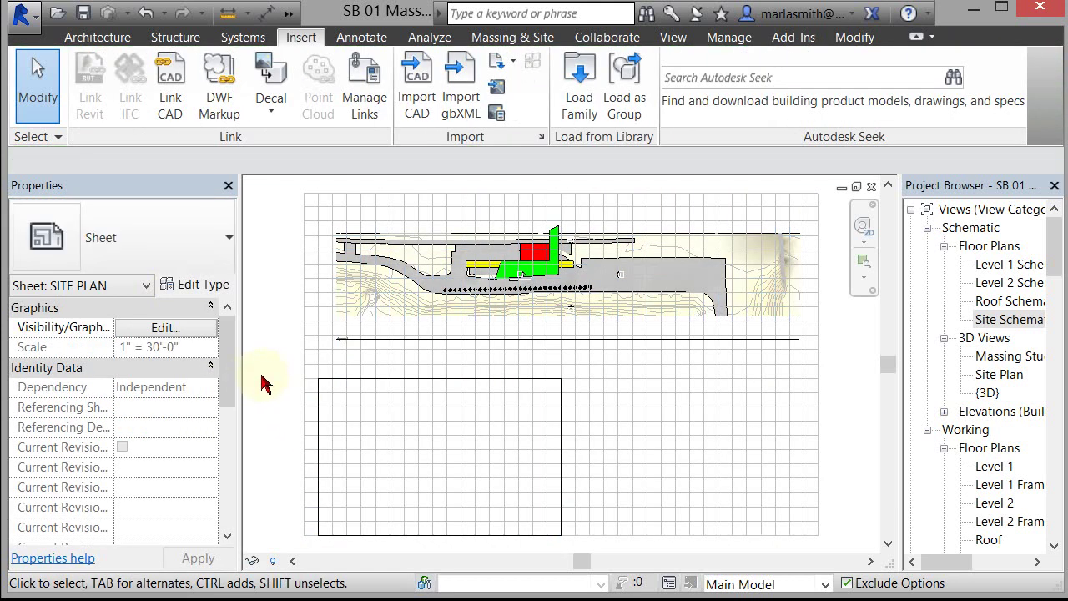
drag(230, 378, 226, 513)
click(210, 507)
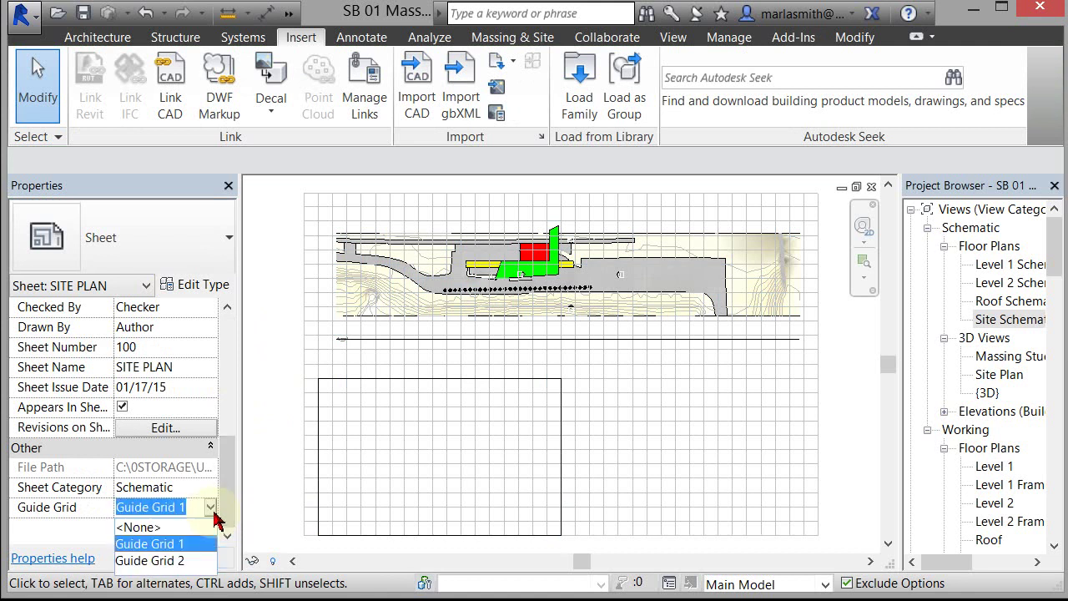
click(150, 560)
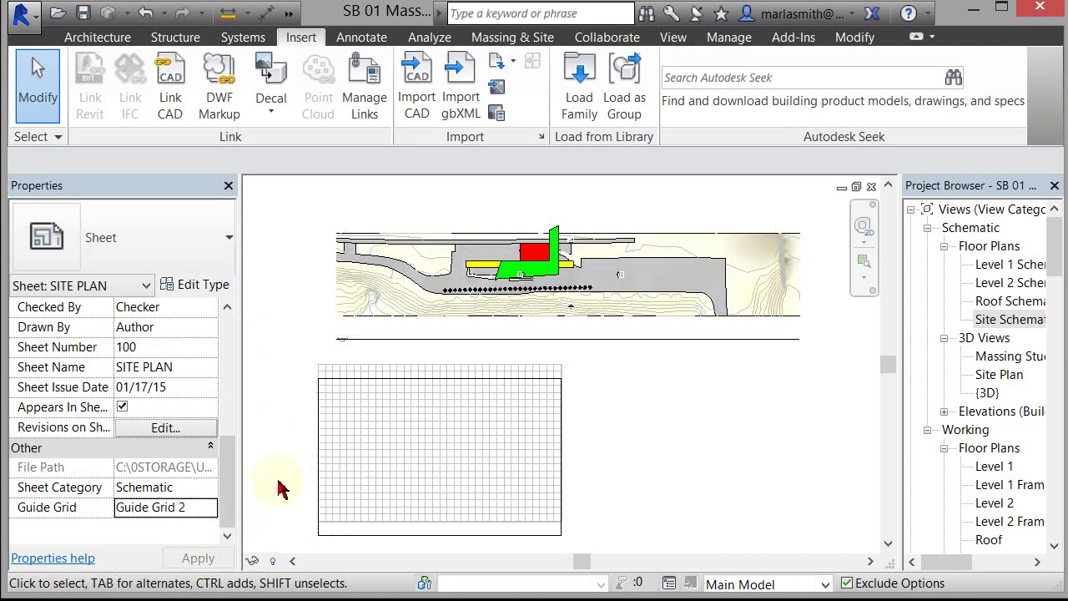
Step: Pull the bottom and top edges of Guide Grid 2 down to the bottom and top edges of sheet 100's title block
click(440, 524)
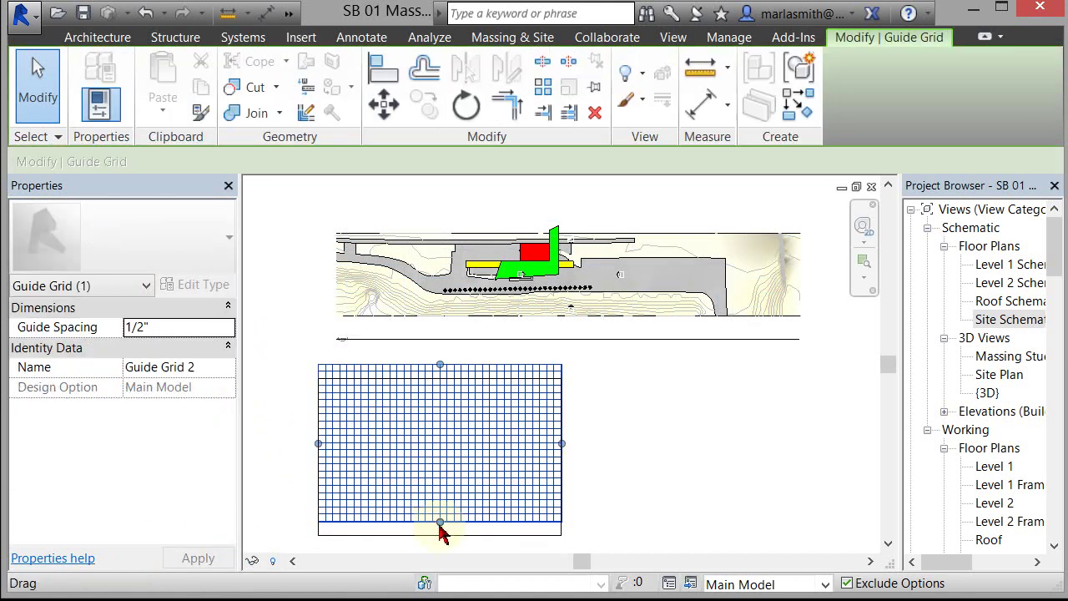
drag(440, 528, 441, 535)
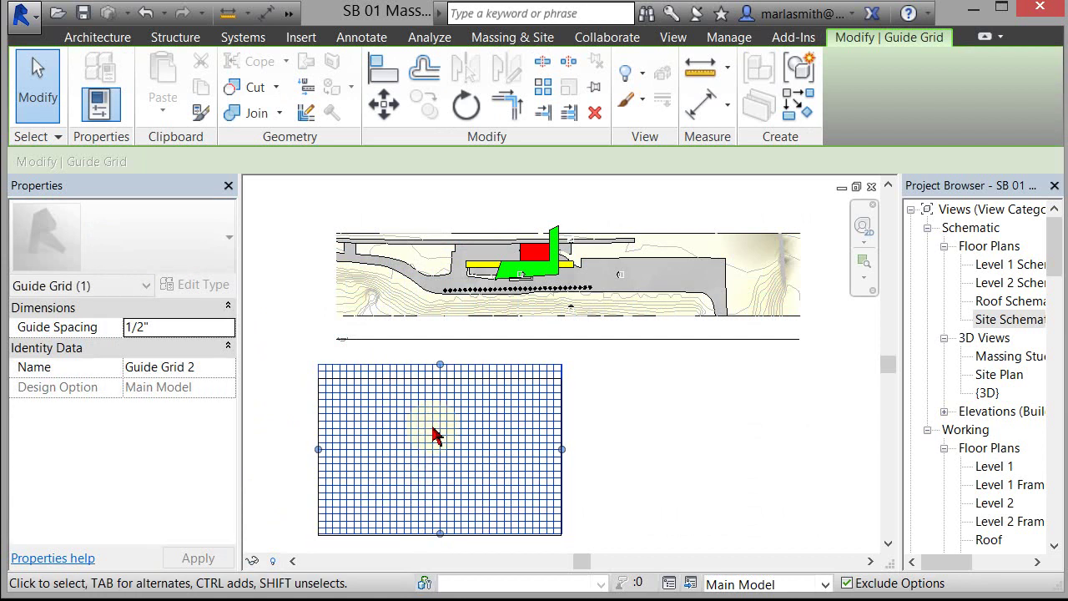
mouse_move(444, 366)
mouse_down()
mouse_move(442, 393)
mouse_move(448, 380)
mouse_up()
Step: Set the view scale of the site plan viewport on sheet 100 to 1" = 60'-0"
click(539, 340)
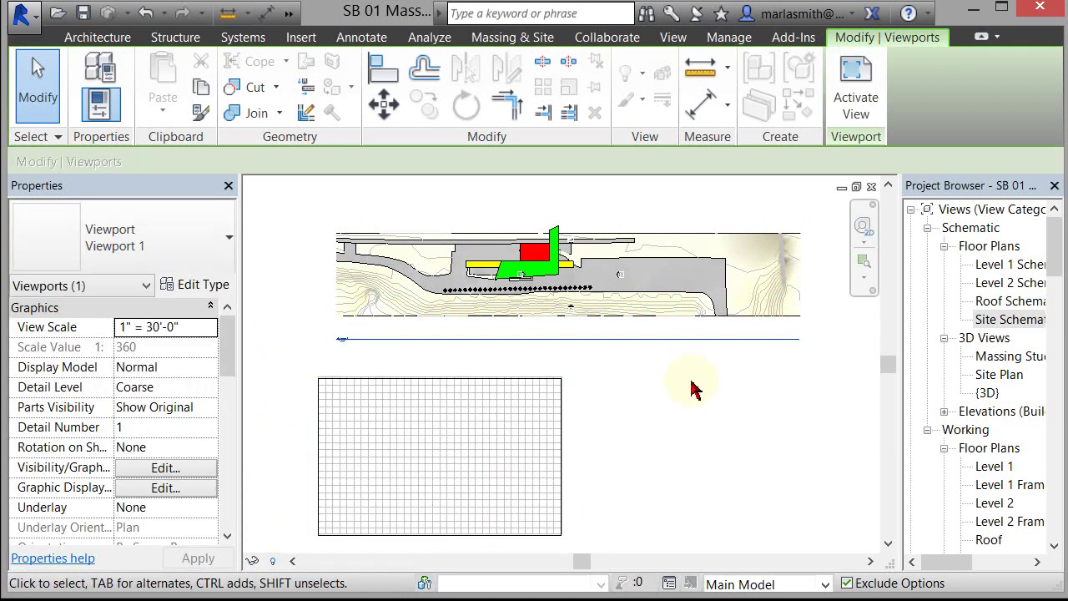
click(664, 263)
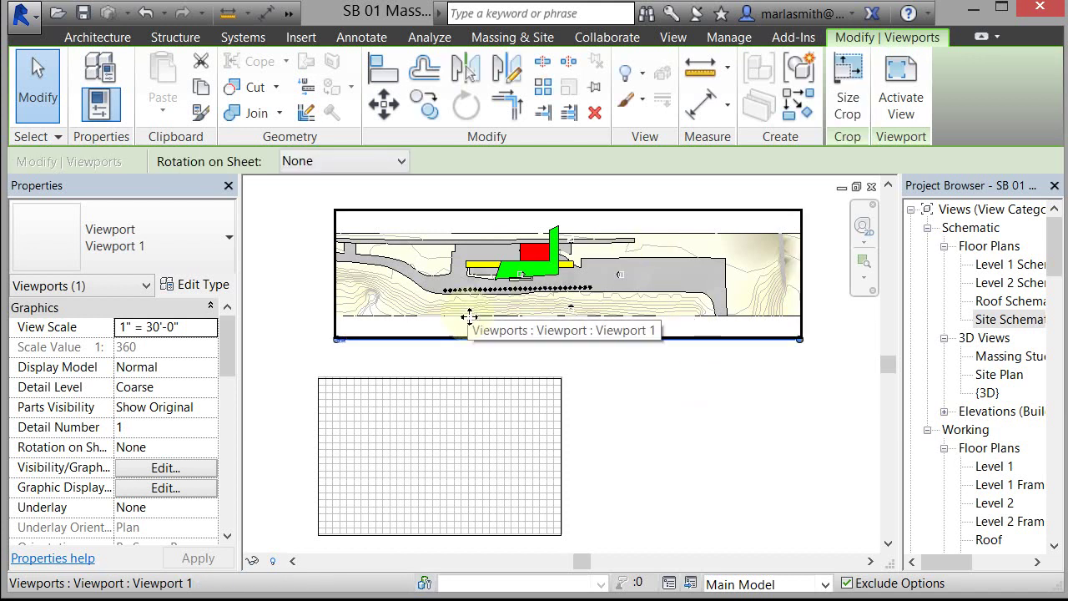
click(212, 327)
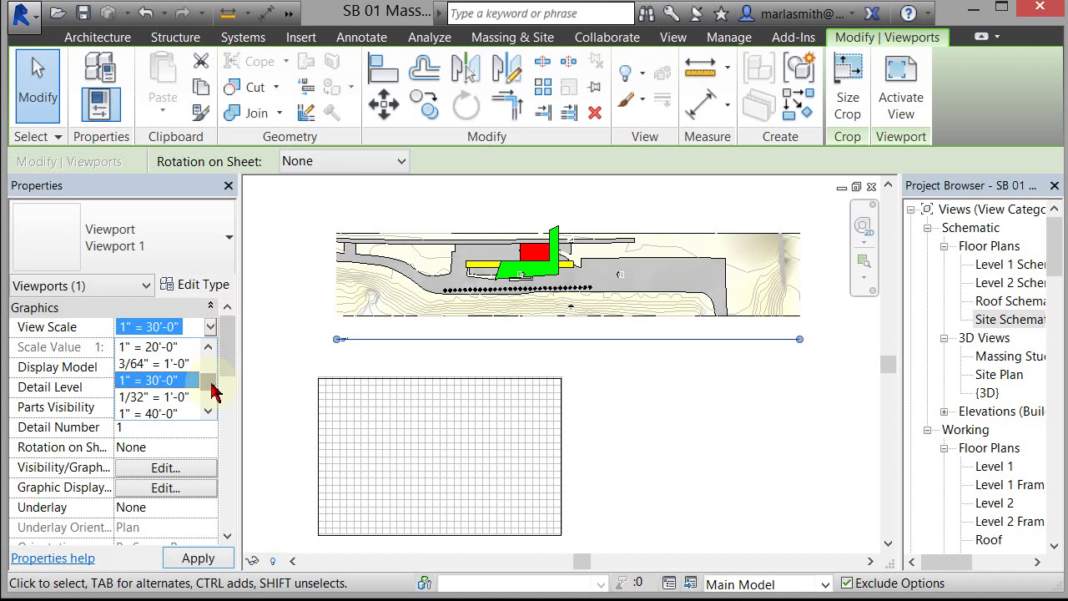
drag(212, 392, 212, 399)
click(163, 348)
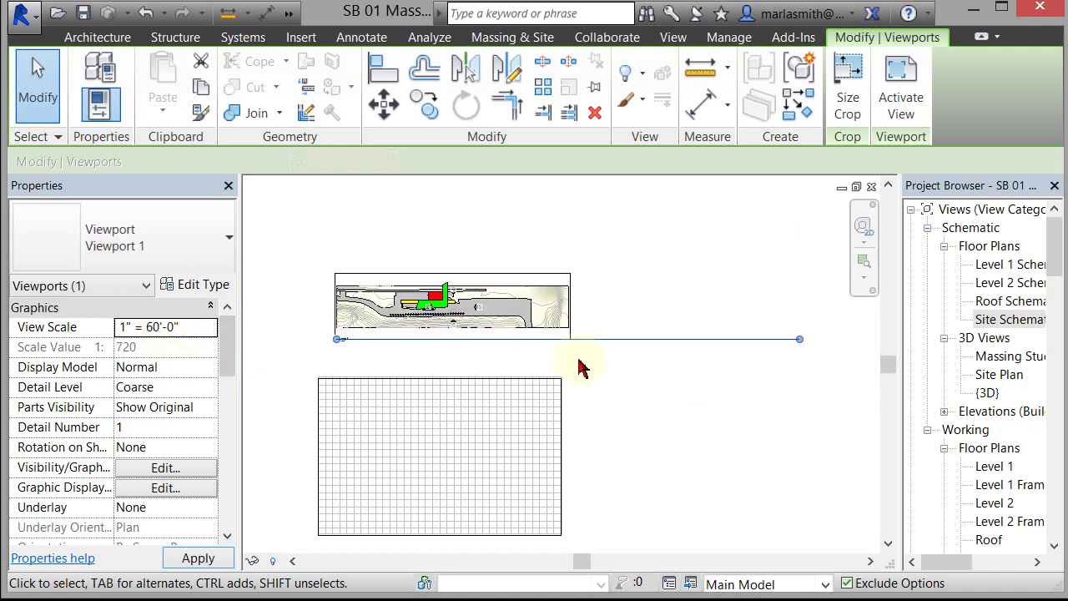
click(589, 364)
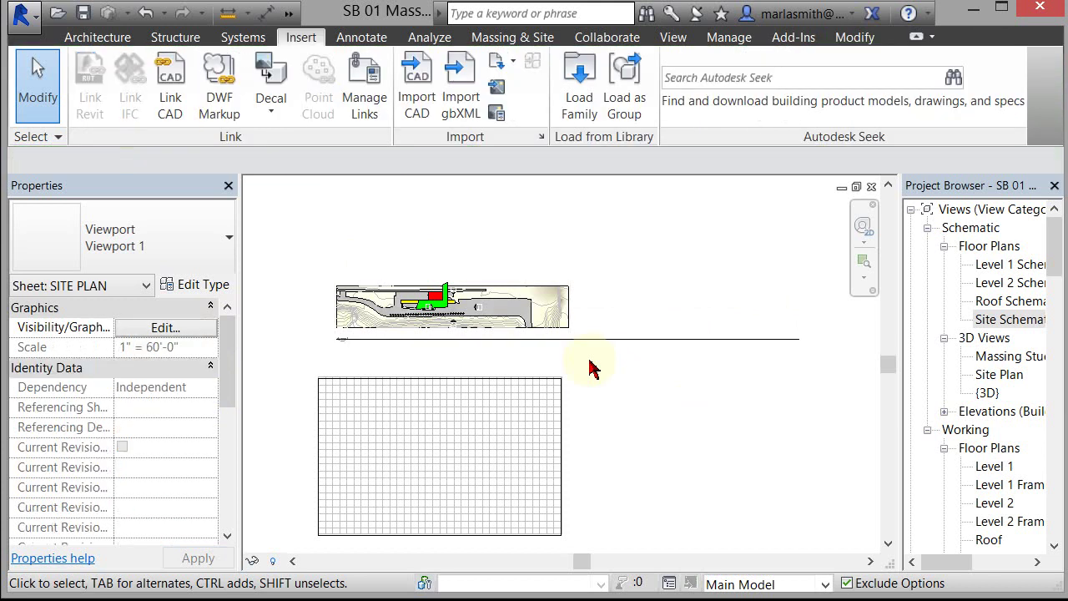
Step: Move the site plan viewport down into the 17 x 11 title block so the plan fits between its side edges
drag(516, 331, 506, 467)
click(625, 428)
scroll(536, 534, up, 2)
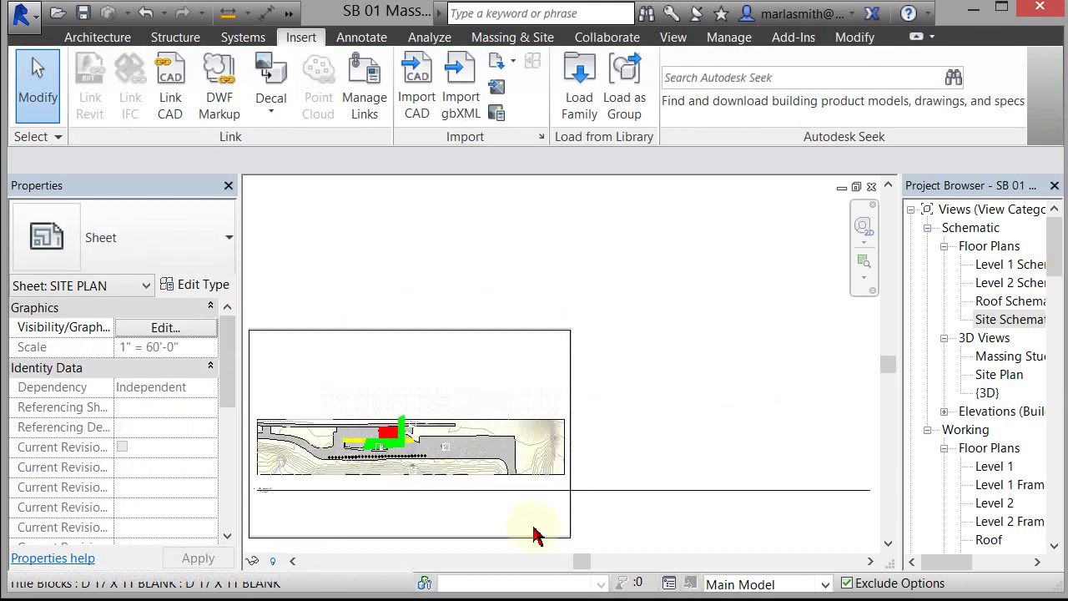
middle_drag(537, 534, 615, 442)
scroll(506, 389, up, 1)
scroll(456, 410, down, 2)
scroll(379, 402, up, 1)
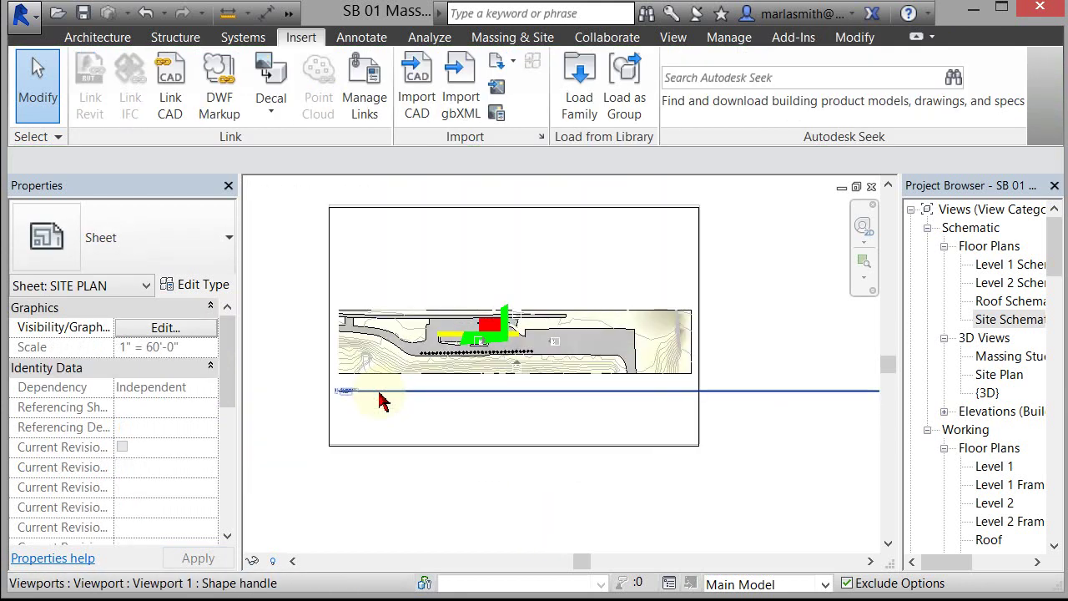
Step: Delete the site plan viewport from the sheet and place the Site Schematic floor plan inside the title block again
scroll(379, 402, up, 1)
click(782, 398)
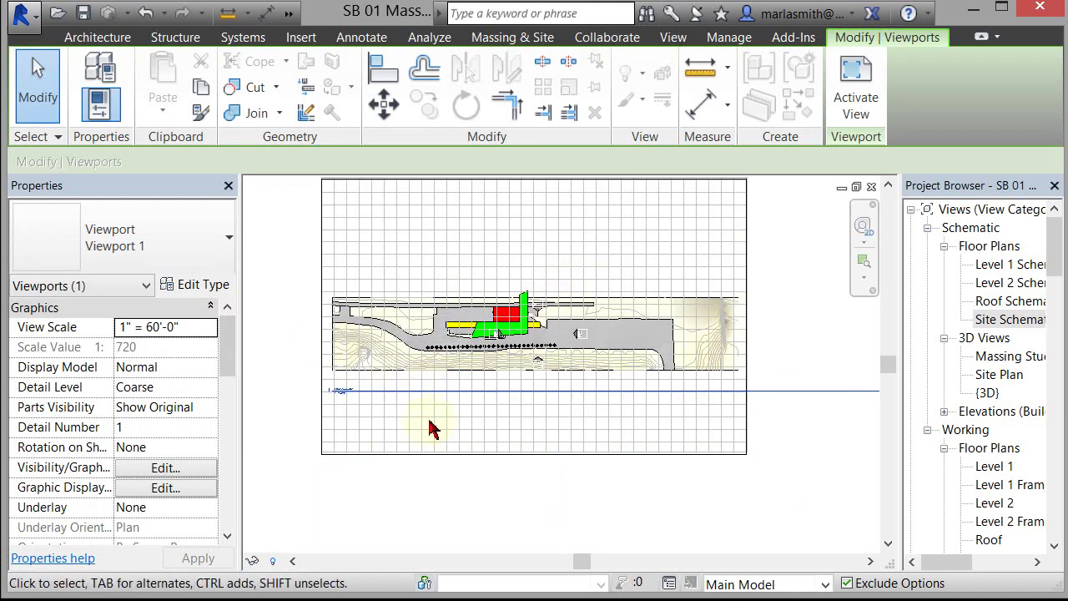
scroll(431, 429, down, 2)
click(763, 362)
click(556, 360)
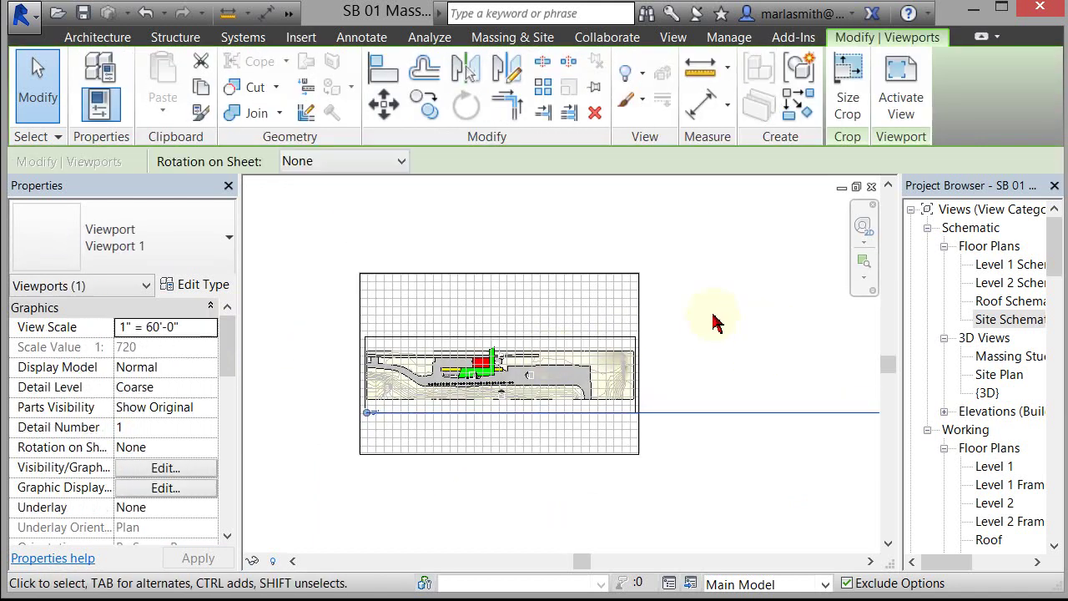
key(Delete)
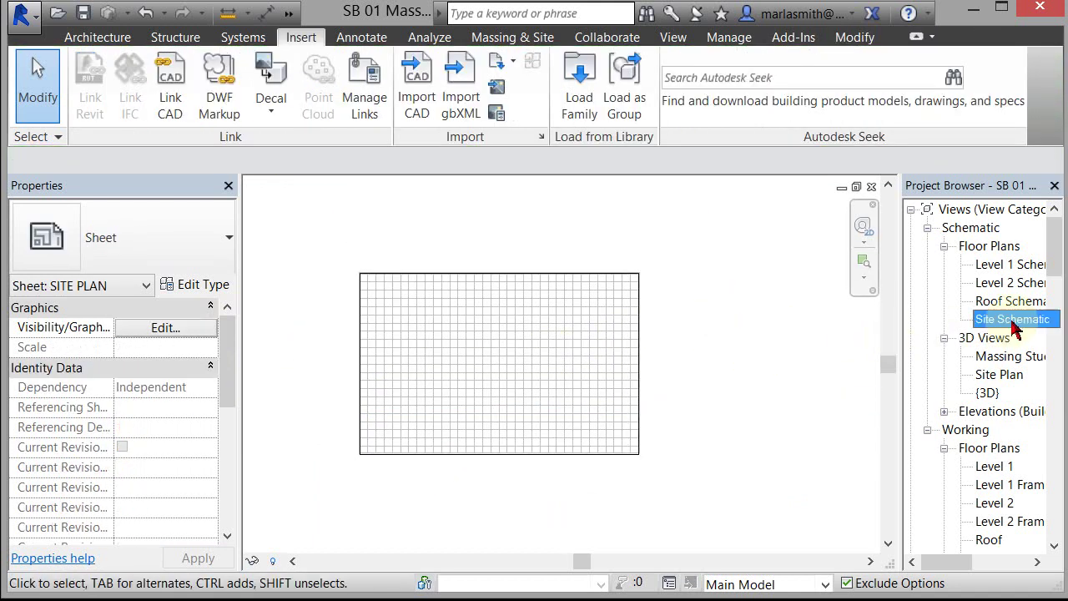
drag(1010, 320, 567, 375)
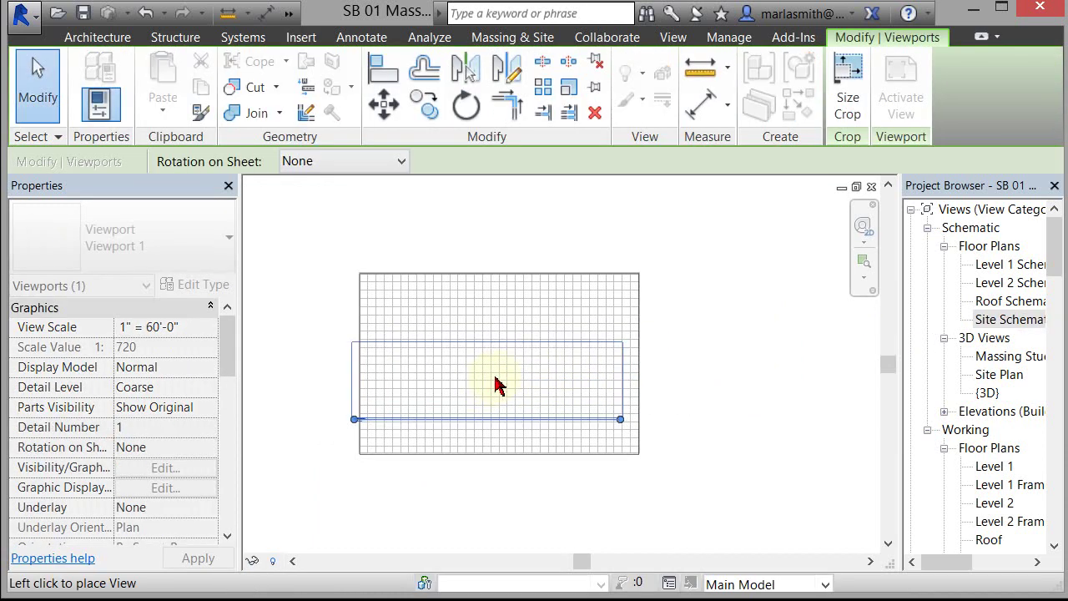
click(505, 380)
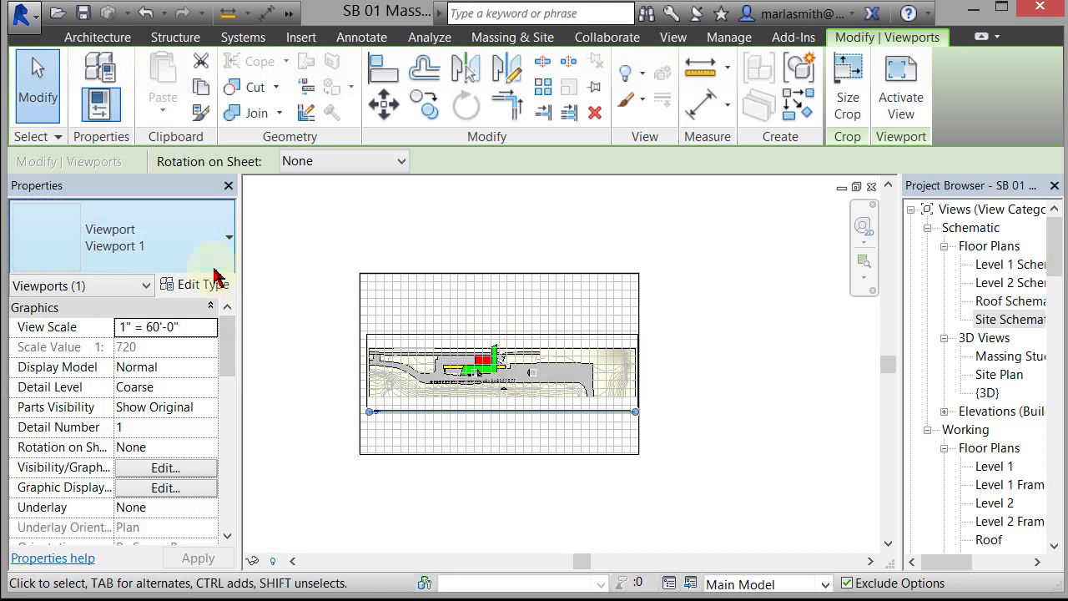
Step: Try a view scale of 1" = 80'-0" for the site plan viewport
click(211, 328)
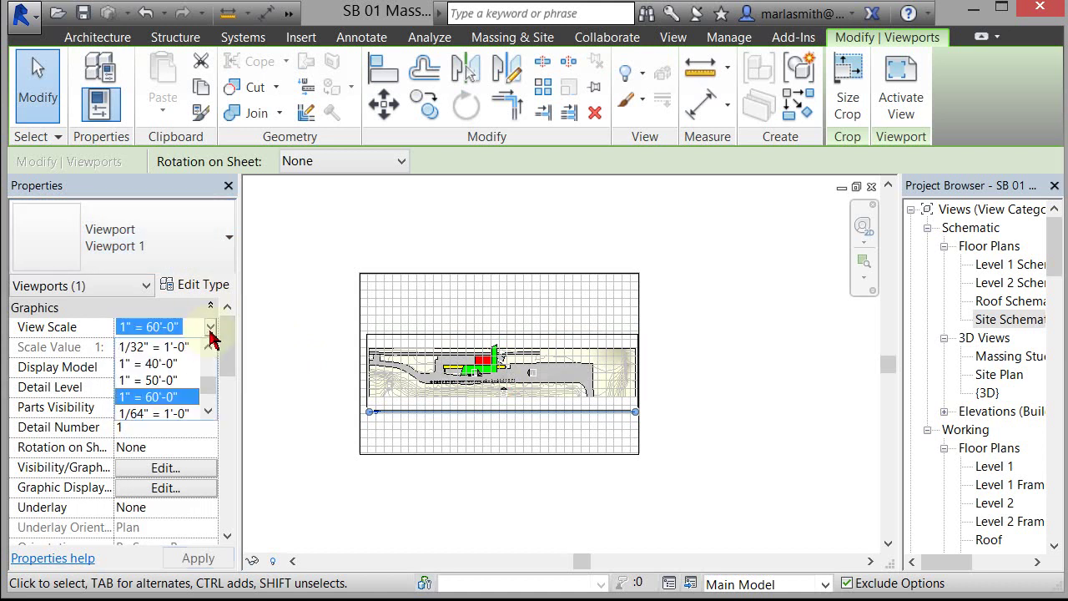
click(208, 412)
click(209, 412)
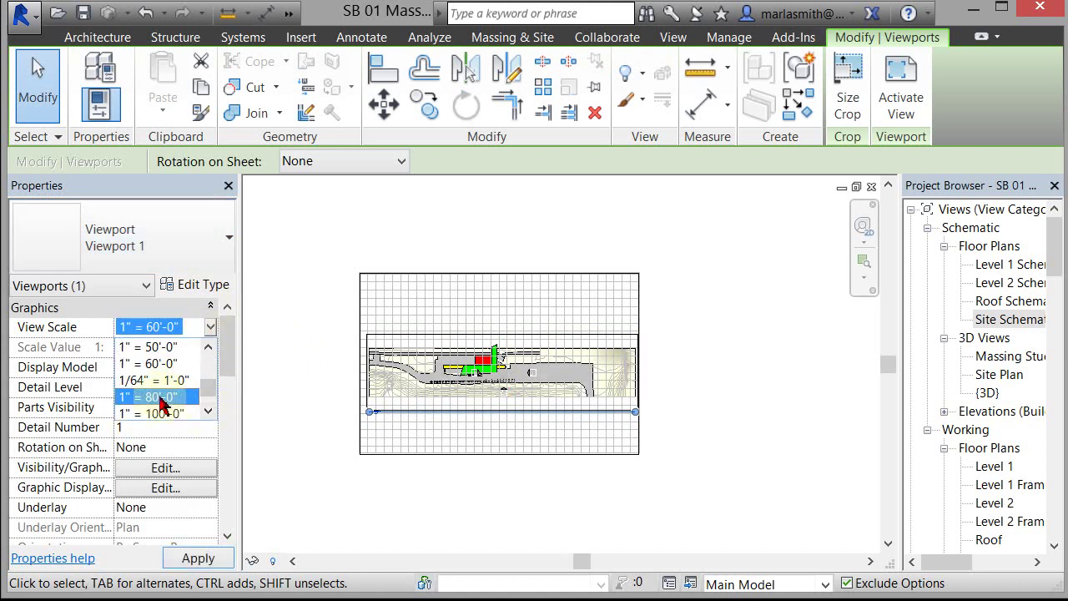
click(167, 402)
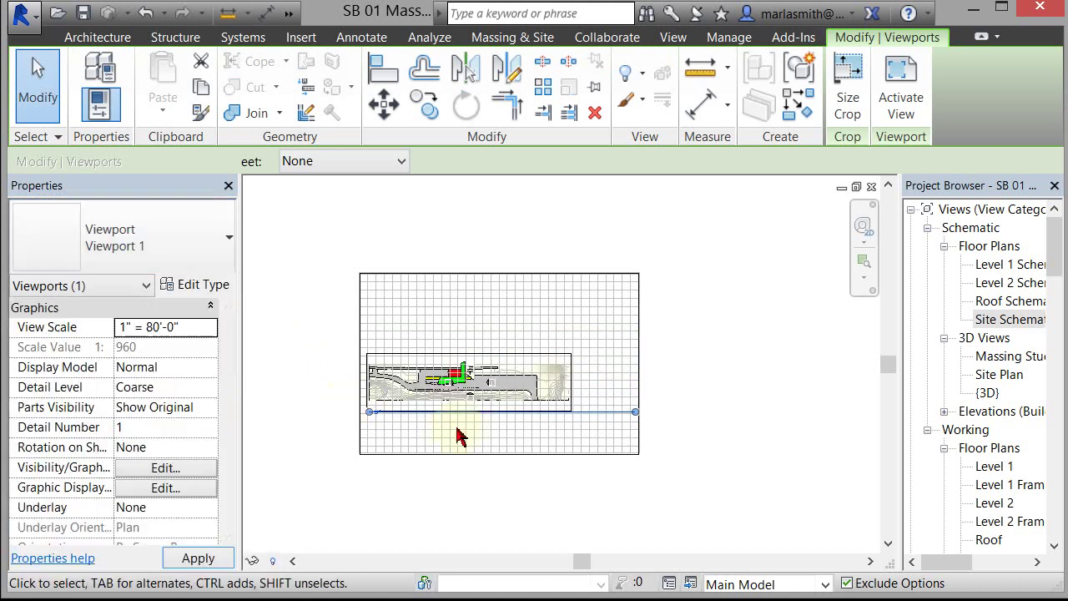
Step: Set the view scale of the site plan viewport to 1/64" = 1'-0"
click(213, 329)
click(176, 381)
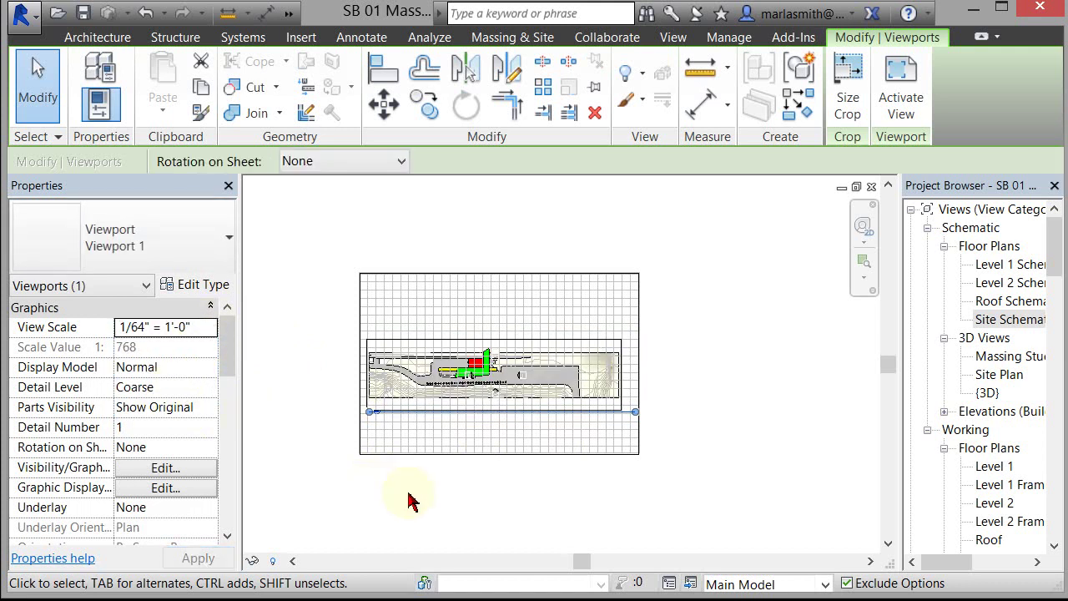
click(432, 509)
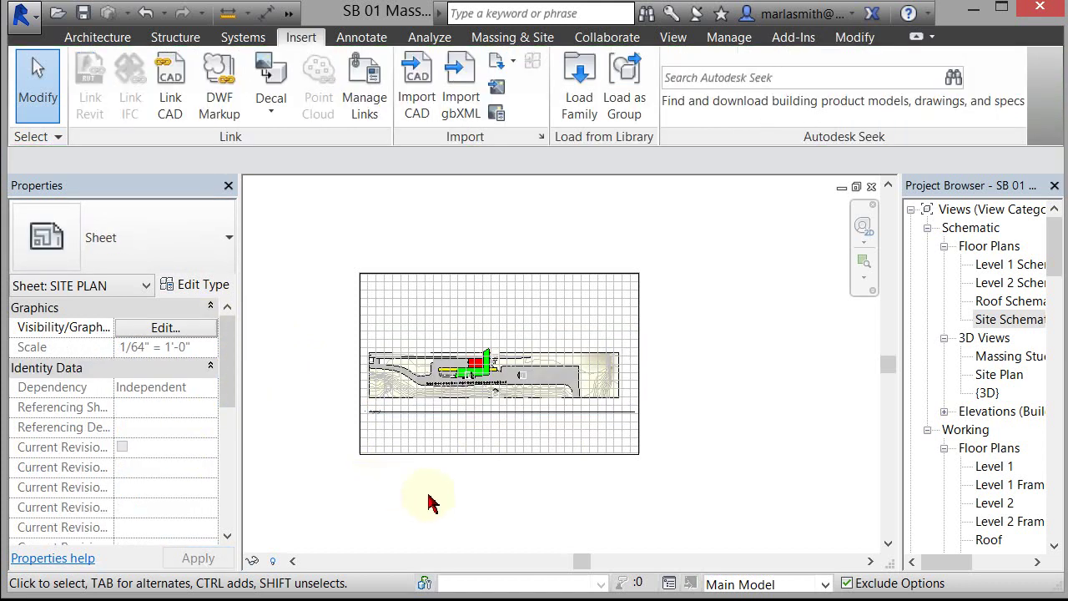
Step: Change the site plan viewport's type to View Title Grey Title Only
click(429, 410)
click(210, 241)
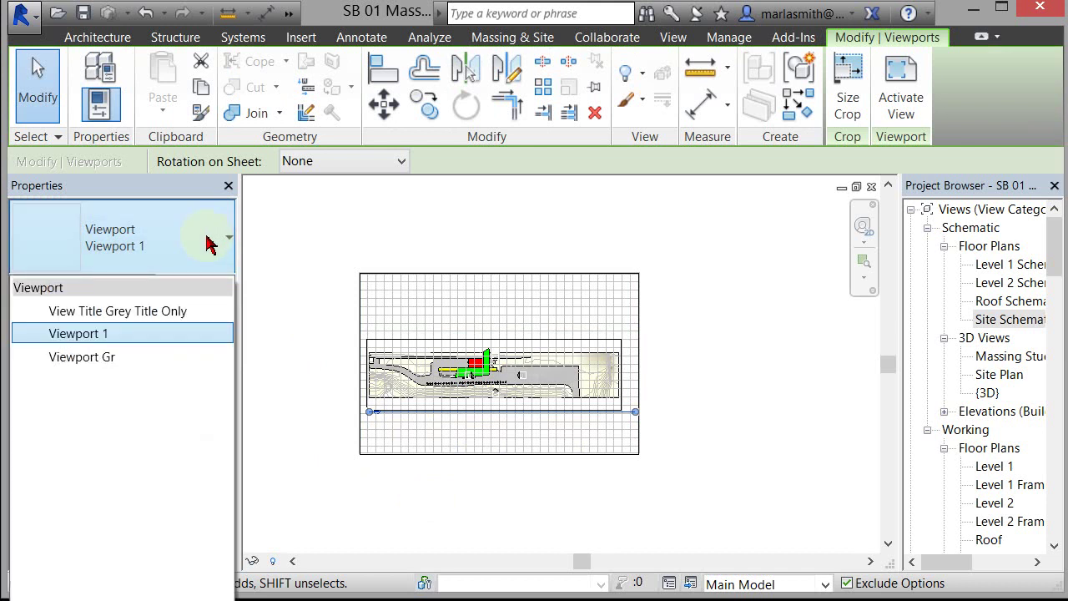
click(171, 315)
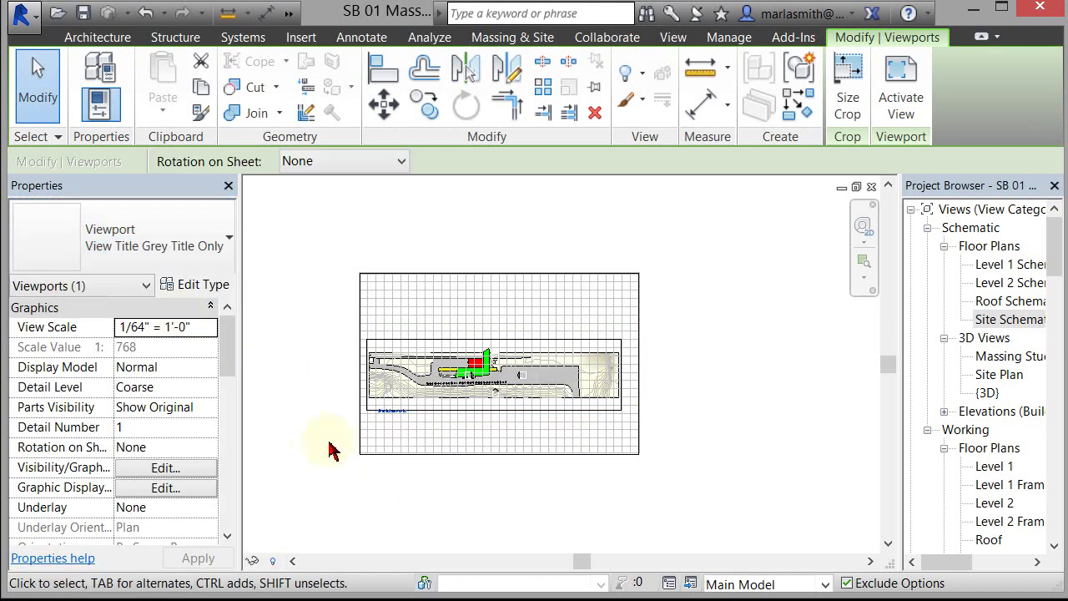
Step: Move the Site Schematic view title down and left so it lines up with the left edge of the site plan
scroll(381, 429, up, 5)
click(386, 425)
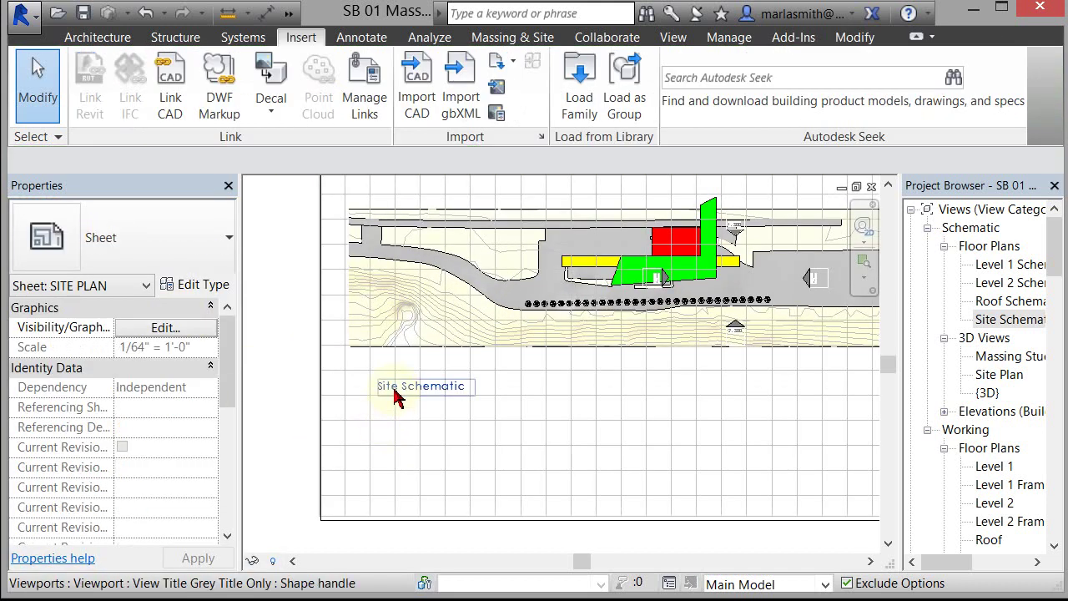
click(399, 387)
drag(399, 387, 377, 417)
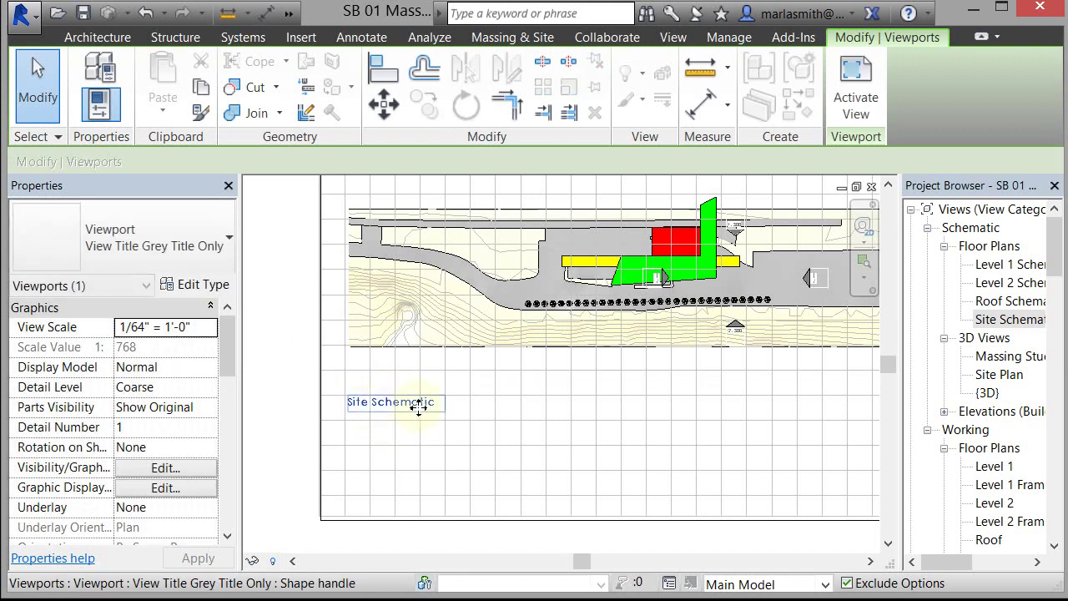
scroll(418, 409, down, 3)
click(632, 406)
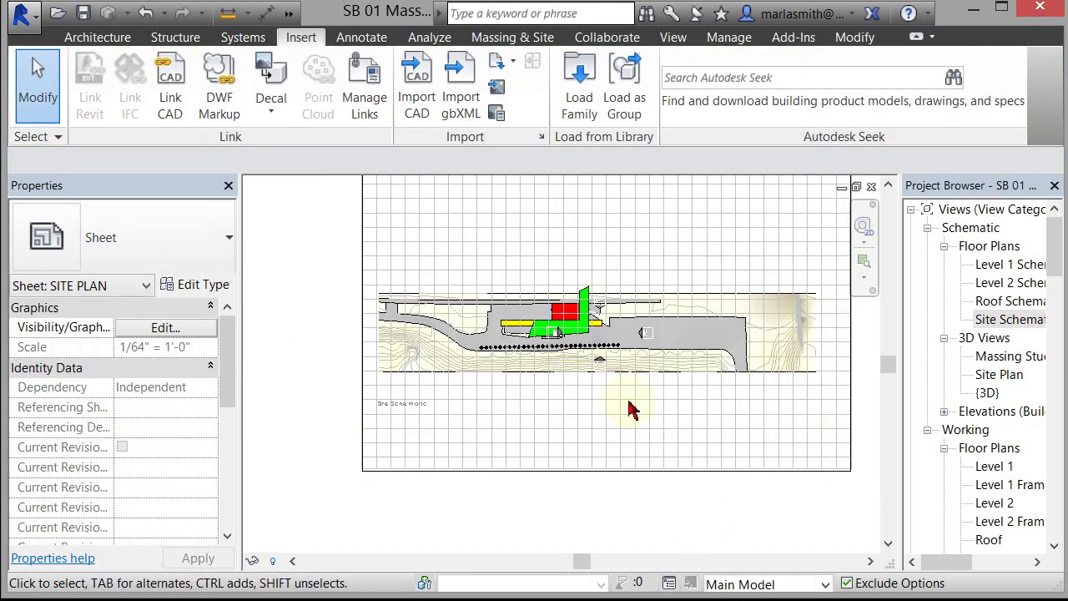
Step: Move the site plan viewport up near the title block's upper edge and nudge it right to centre it between the side edges
click(401, 404)
scroll(458, 472, down, 2)
drag(540, 334, 548, 262)
click(318, 358)
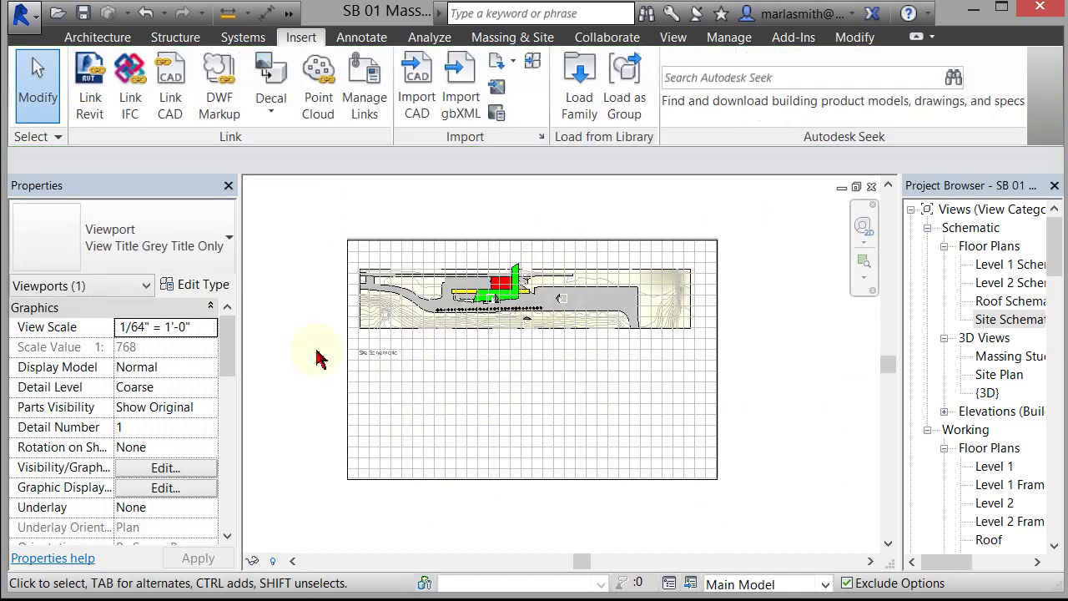
click(491, 290)
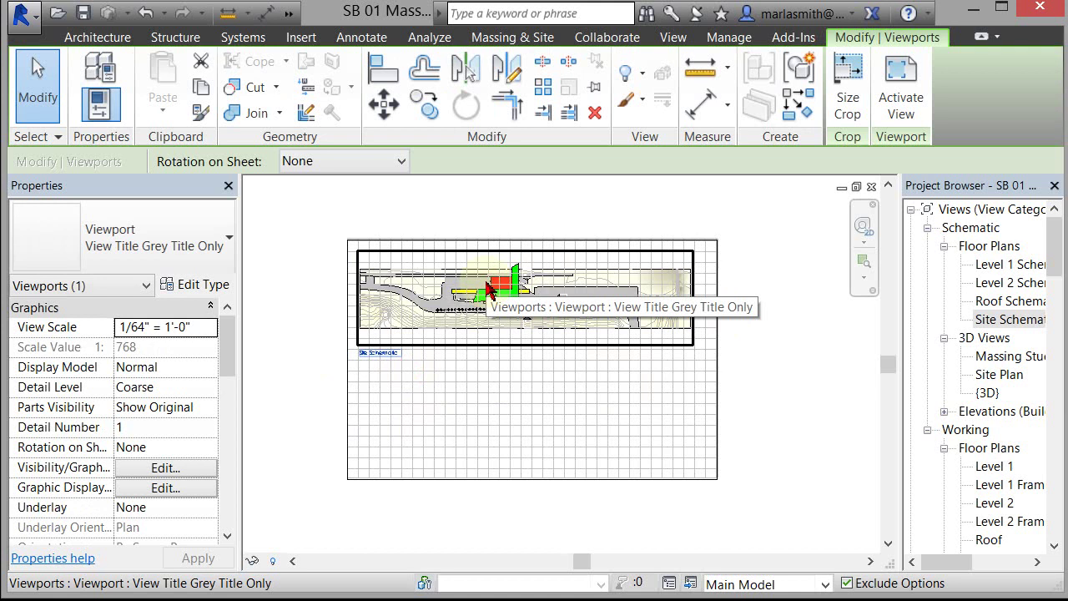
key(Right)
key(Right)
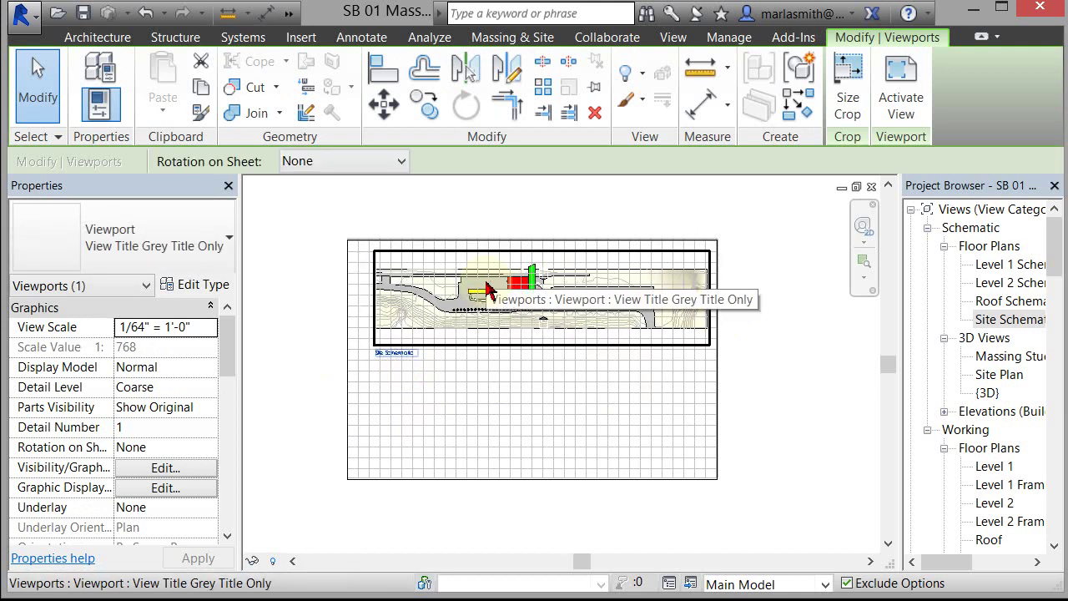
key(Left)
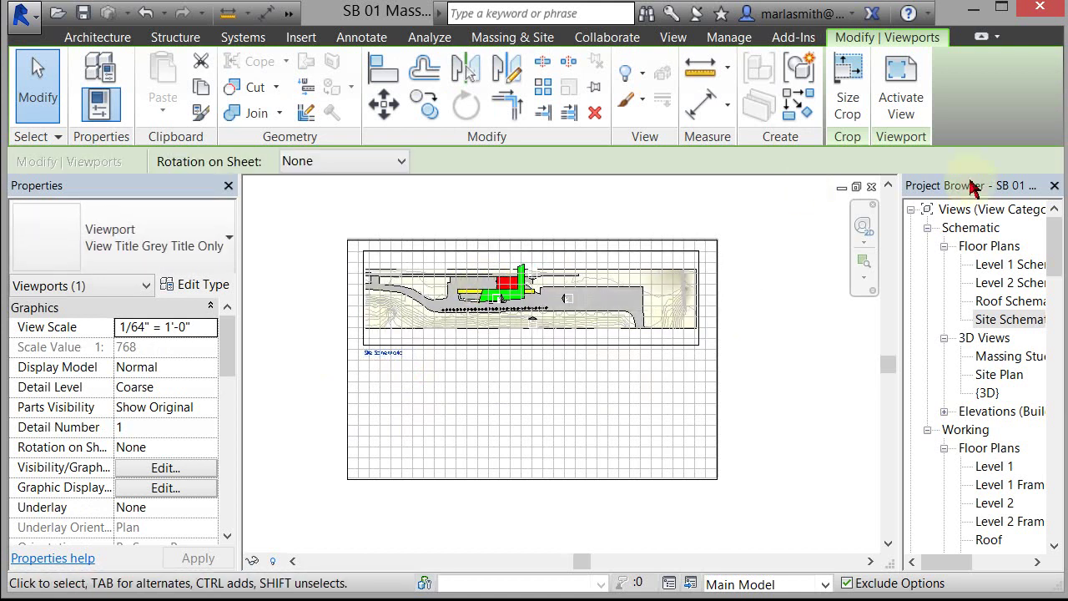
click(822, 259)
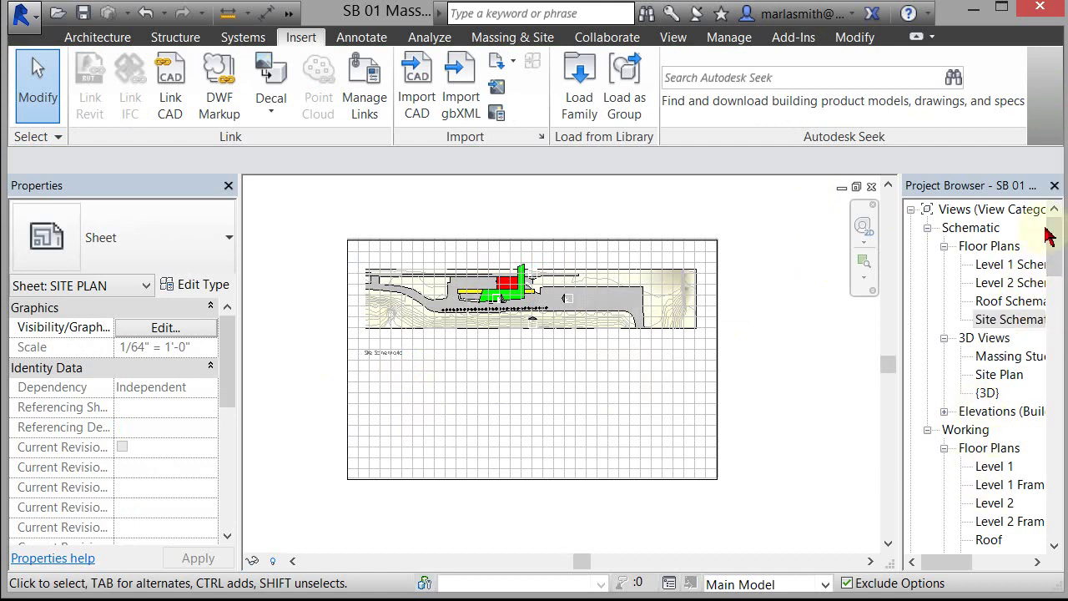
Step: Open the working Site floor plan and draw a horizontal building section through the building across the full width of the site
drag(1059, 243, 1059, 274)
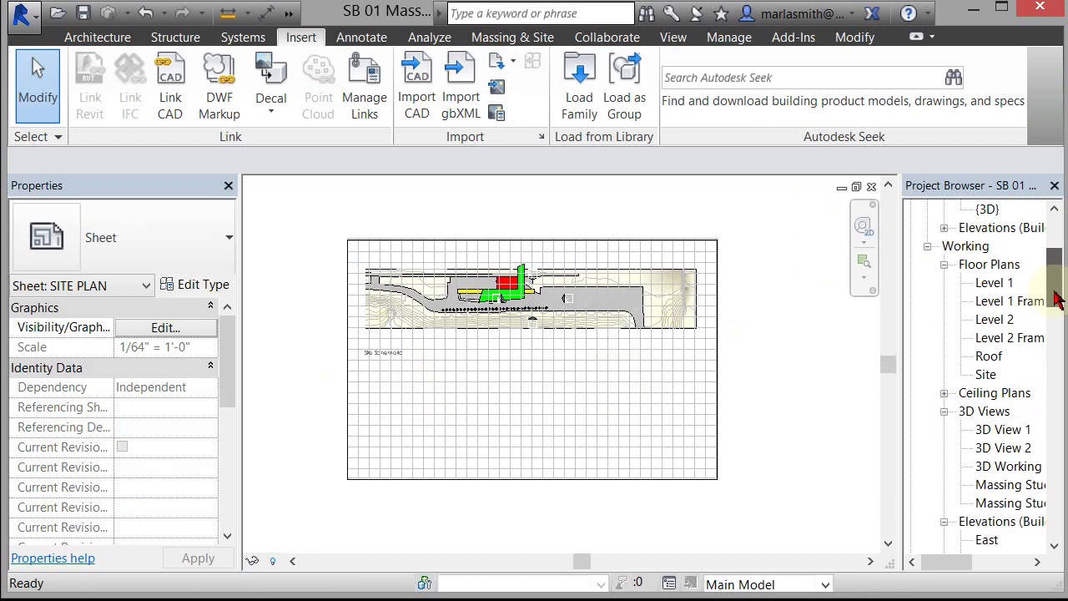
double_click(987, 376)
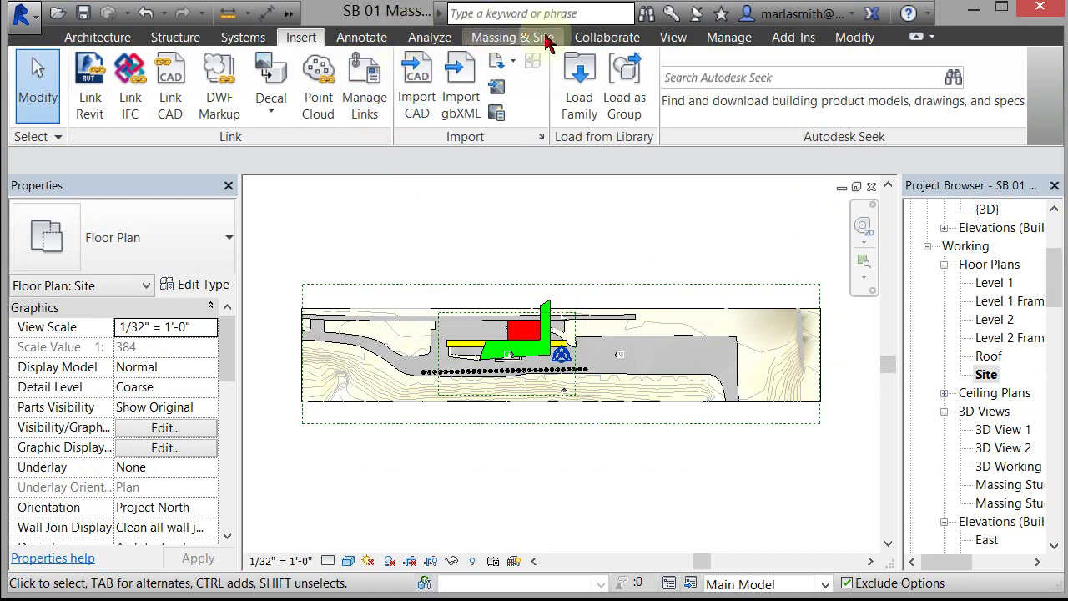
click(678, 44)
click(414, 92)
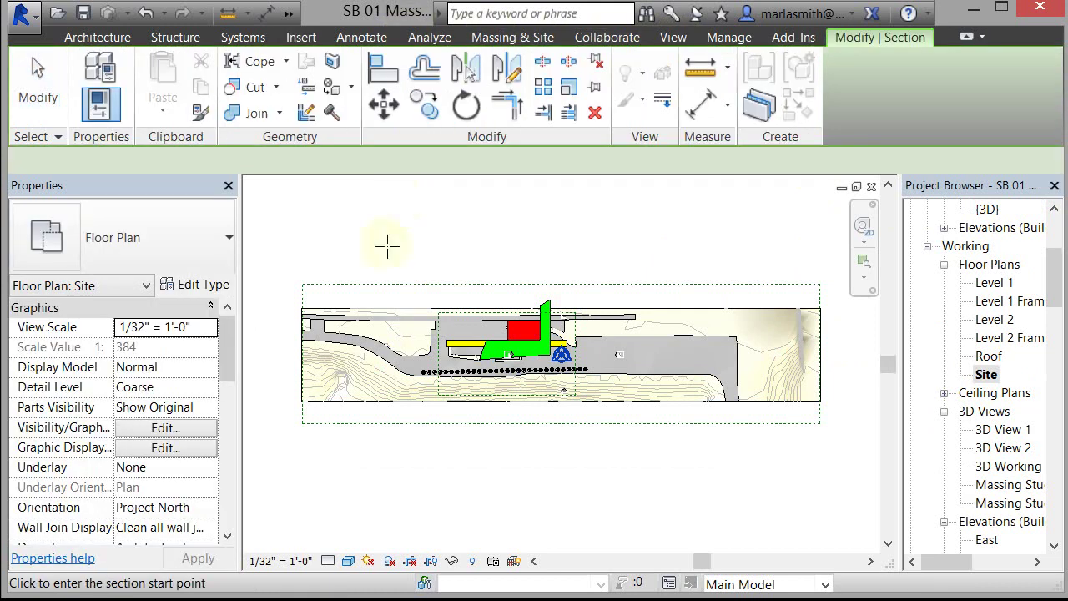
click(278, 343)
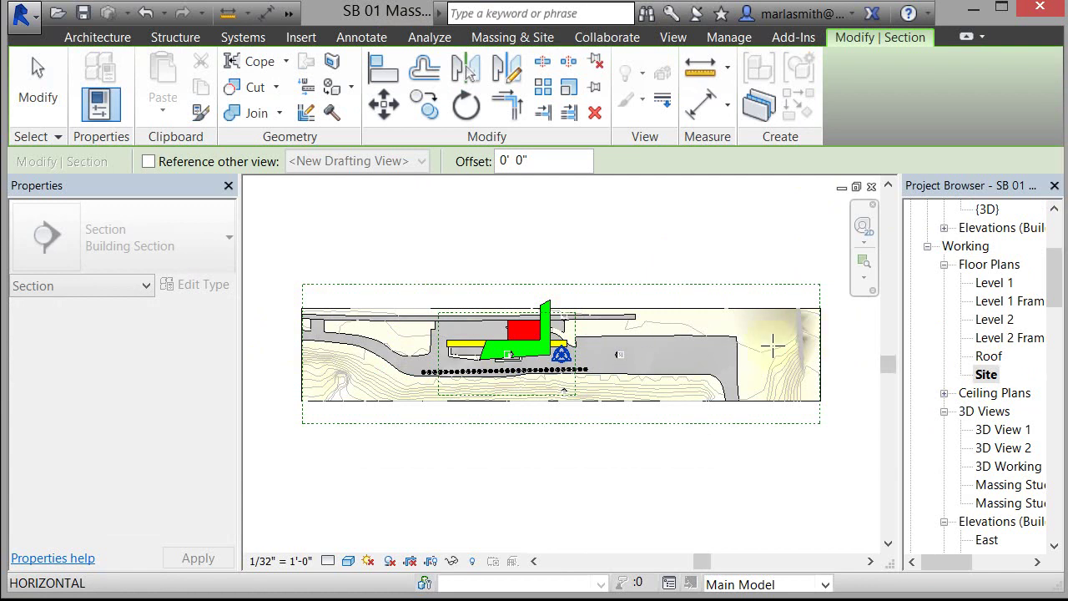
click(839, 342)
click(38, 84)
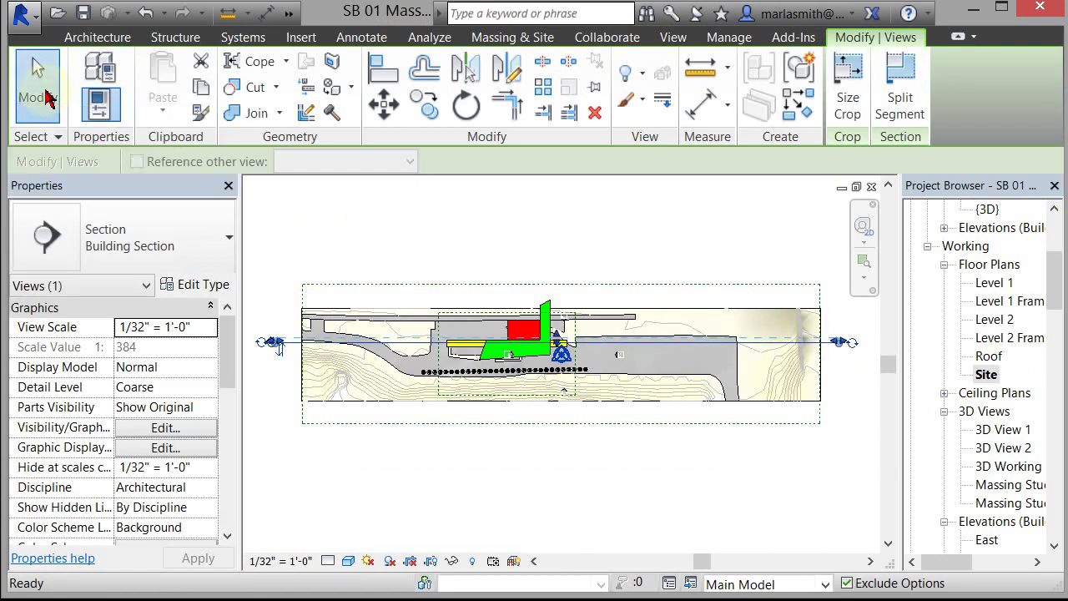
click(49, 98)
Step: Adjust the left crop extent of the section so it lies beyond the site's left edge, beside the section head
scroll(300, 354, up, 2)
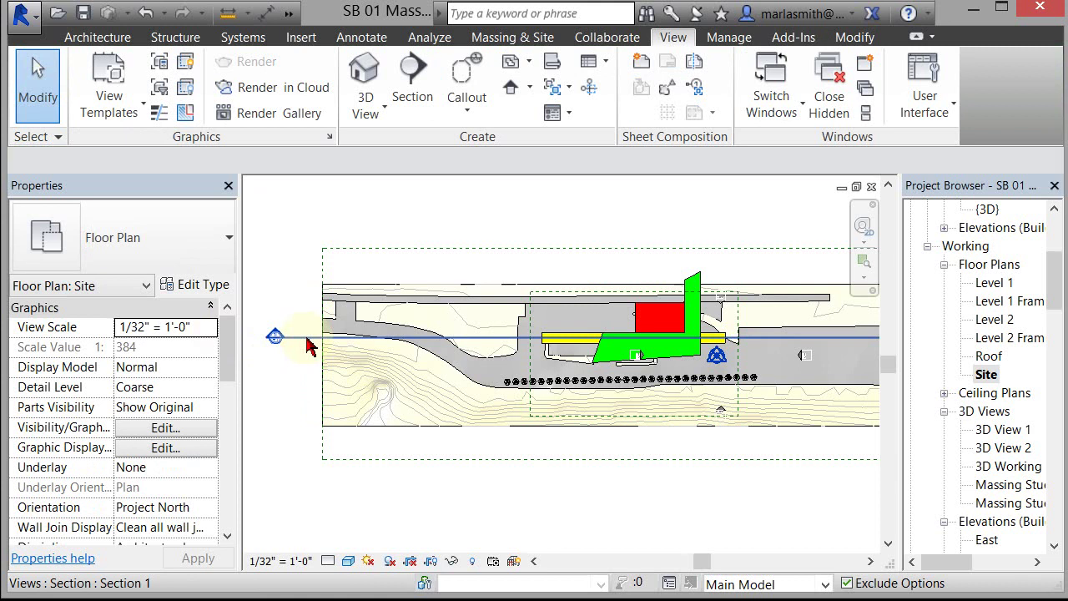
drag(306, 338, 357, 336)
scroll(282, 348, up, 4)
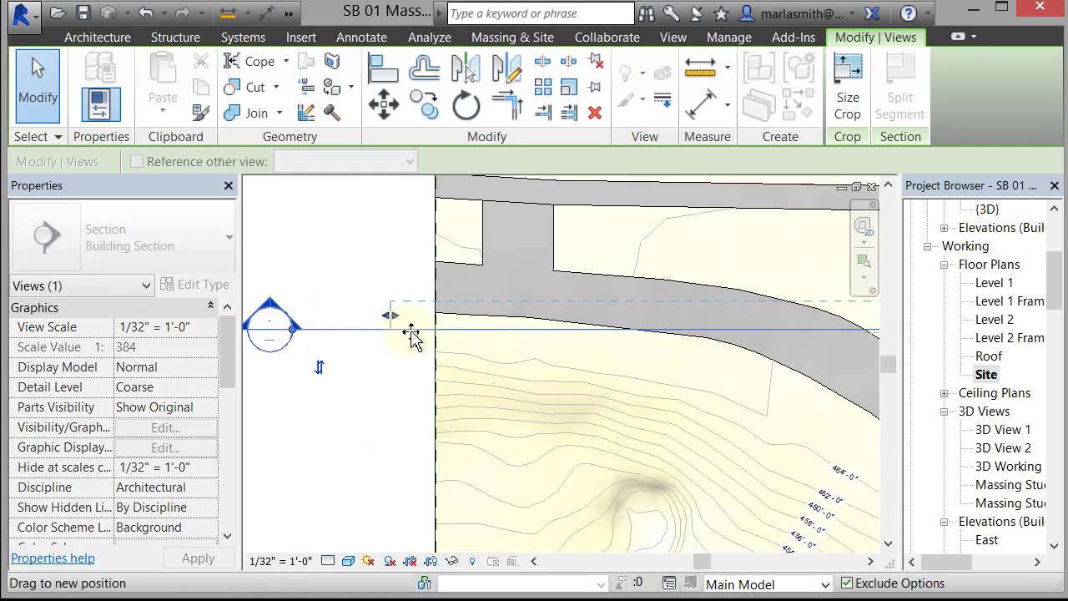
drag(438, 336, 304, 331)
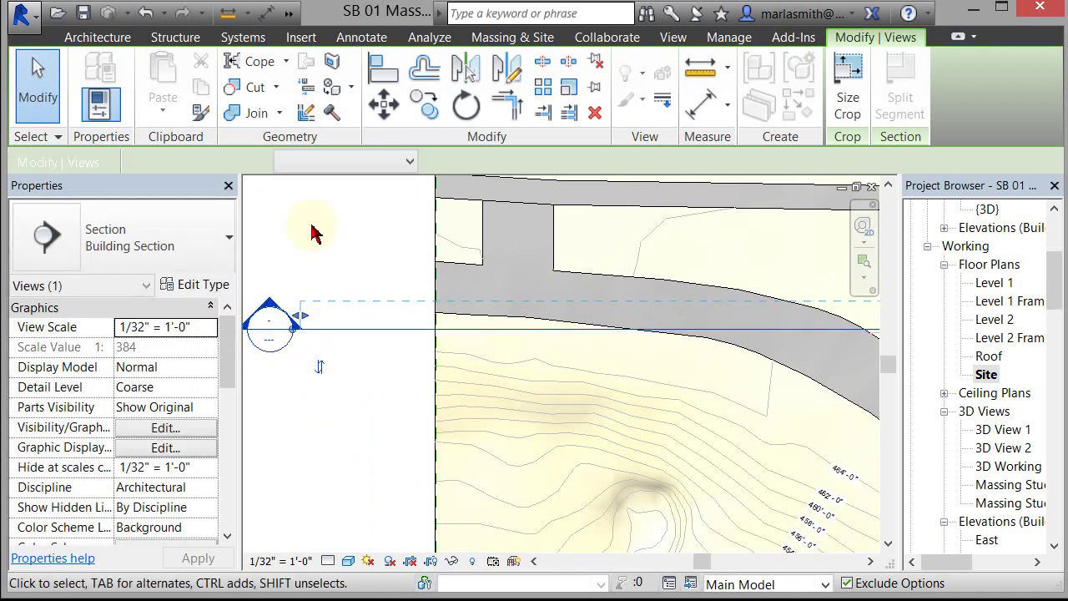
click(314, 230)
Step: Open the new site section's view and assign Scope Box Site as its scope box
scroll(305, 313, down, 2)
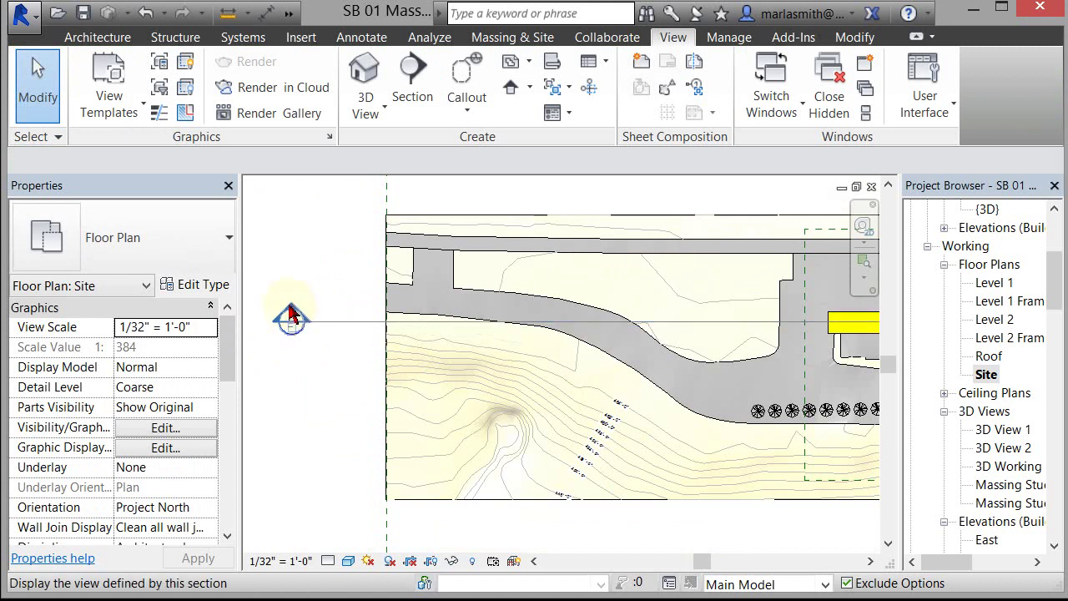
double_click(291, 315)
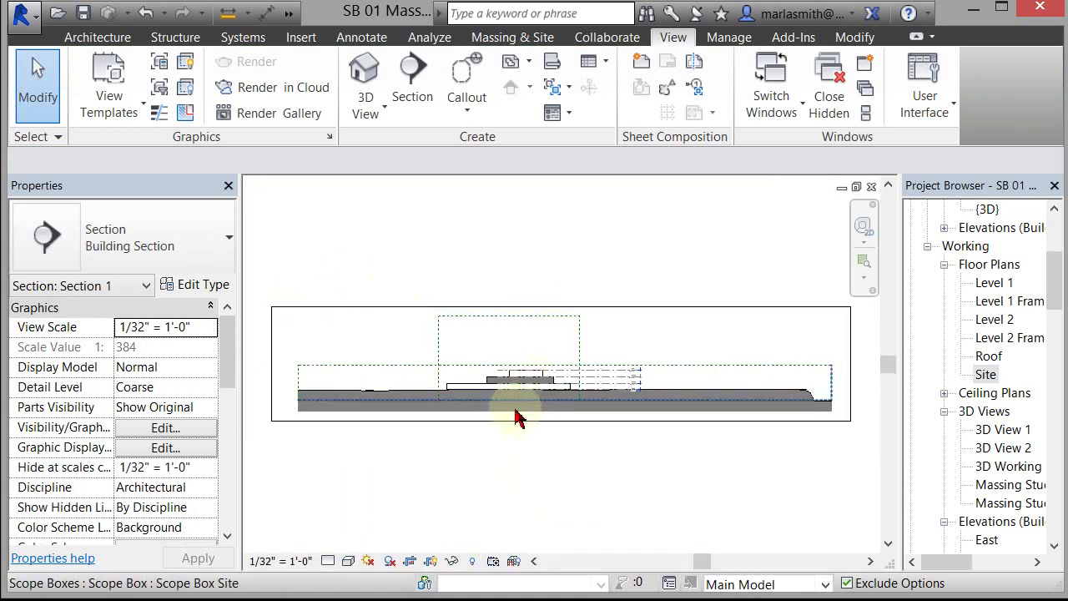
scroll(324, 398, up, 1)
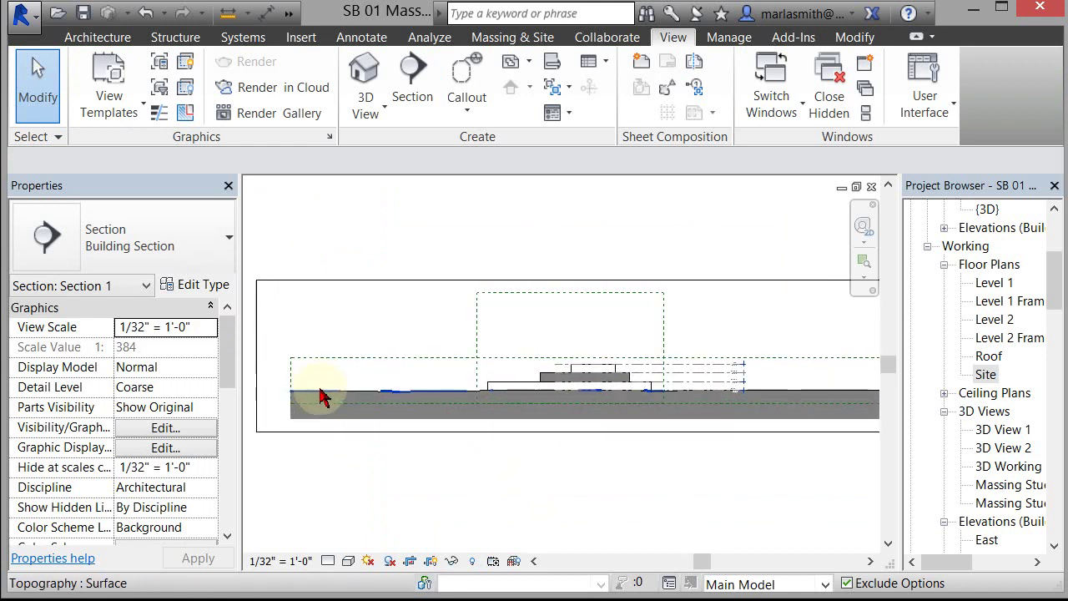
scroll(408, 350, down, 1)
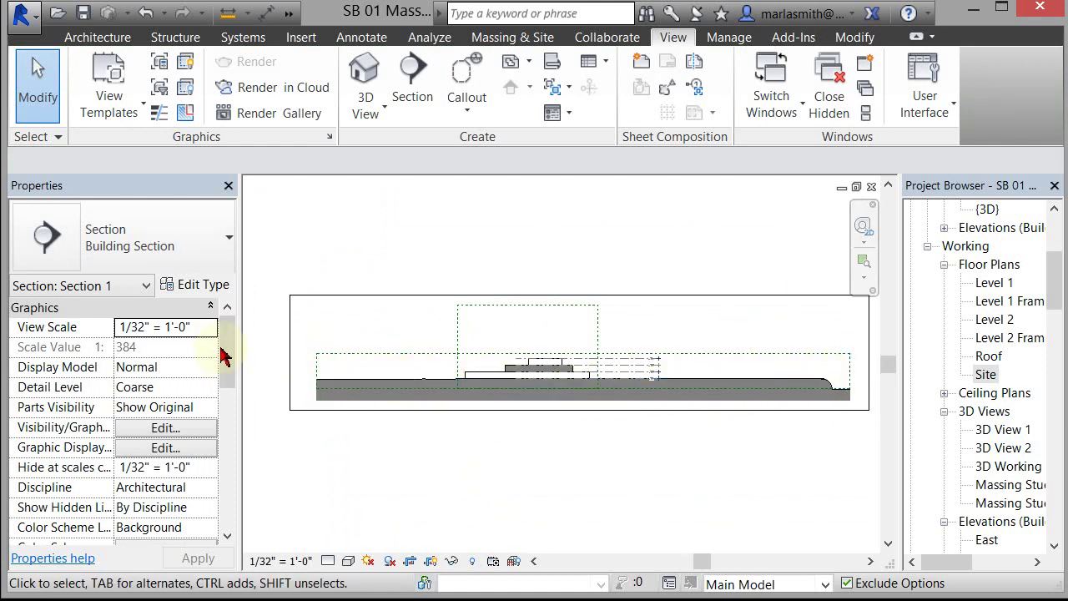
drag(224, 356, 221, 478)
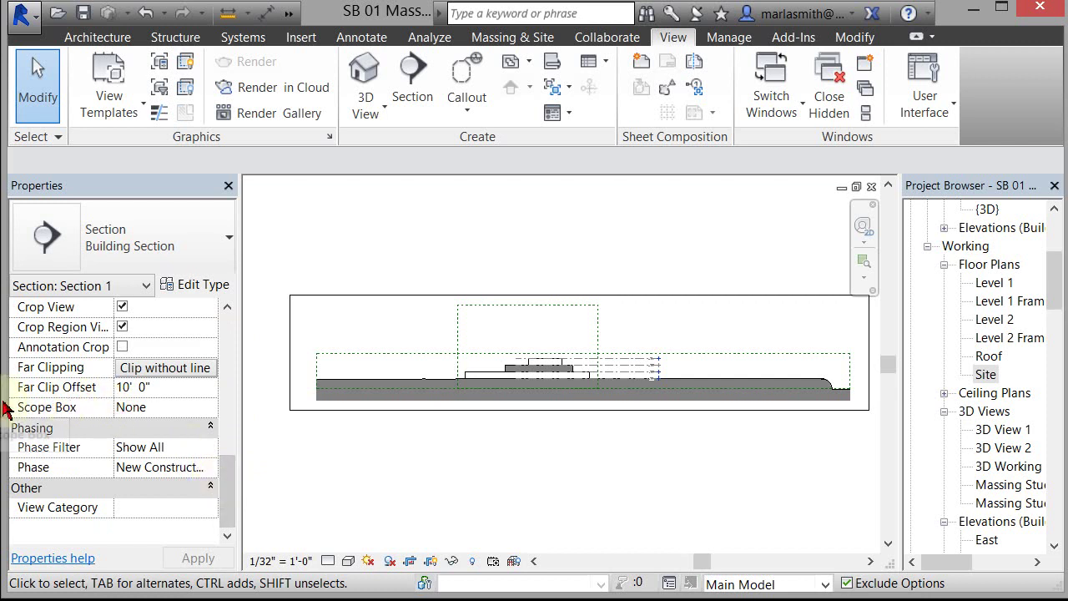
click(210, 409)
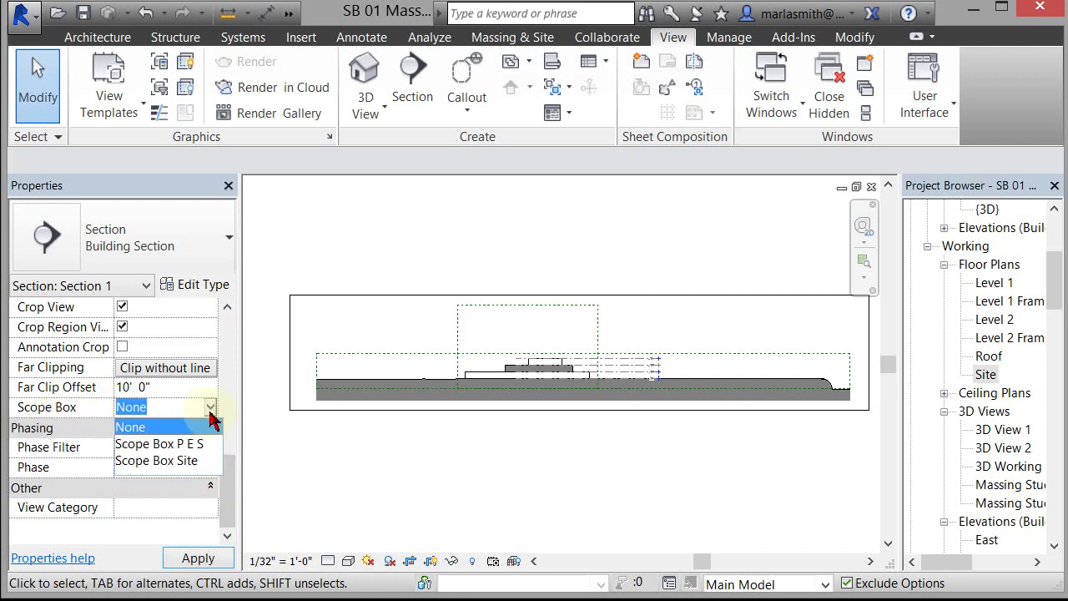
click(166, 462)
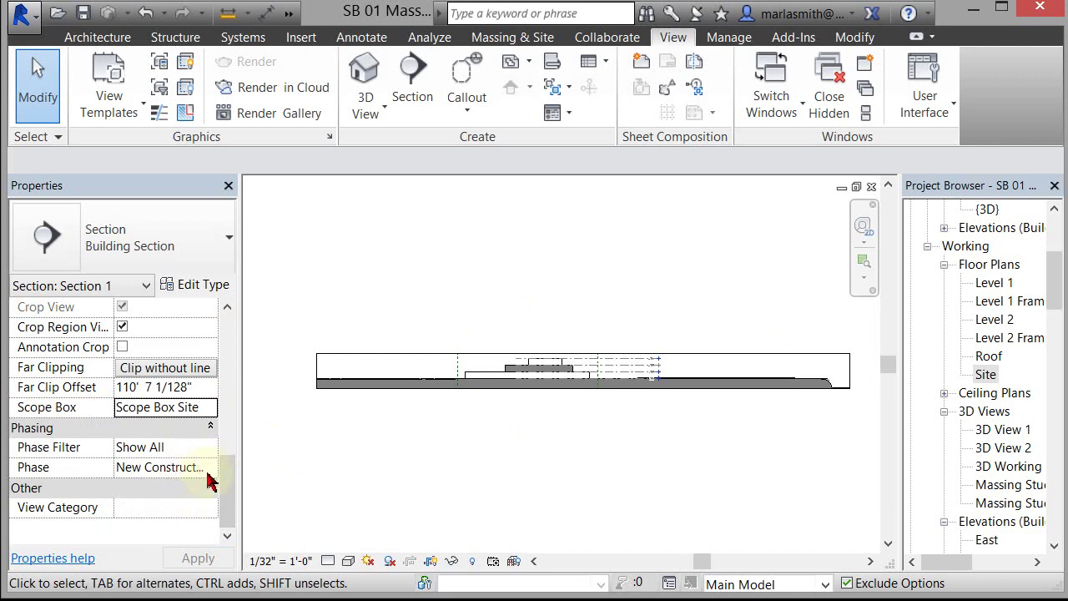
Step: Clear the section's scope box by setting it to None, and reassign Scope Box Site
click(212, 408)
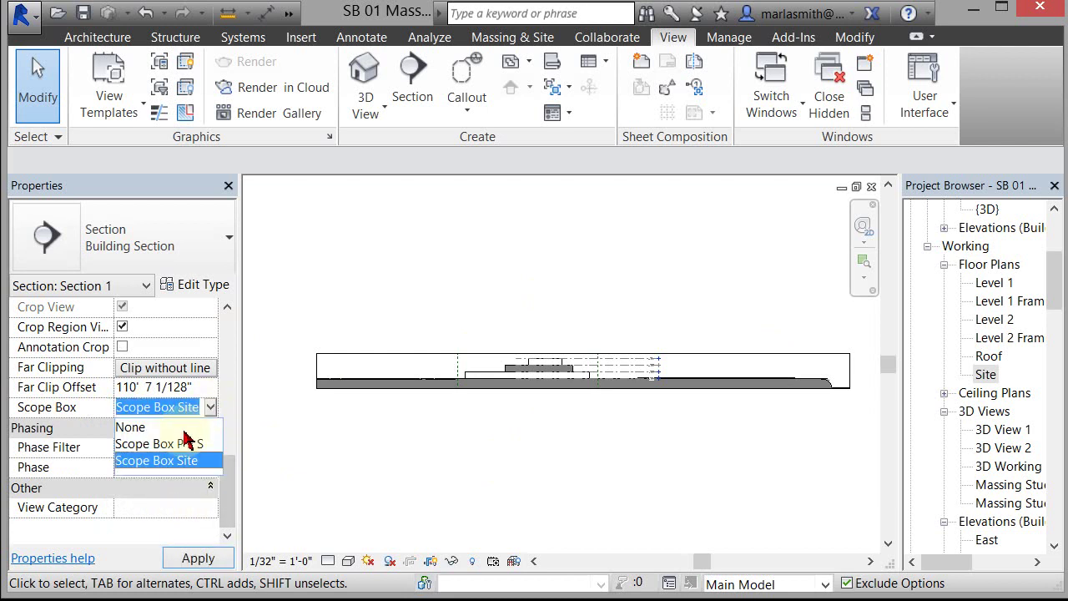
click(142, 427)
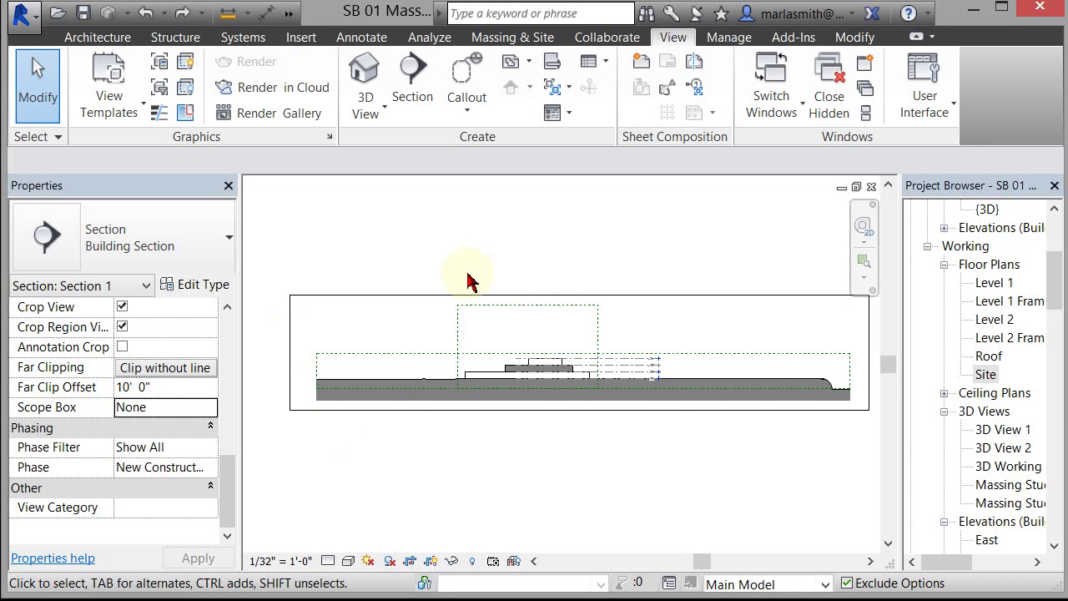
click(210, 407)
click(185, 460)
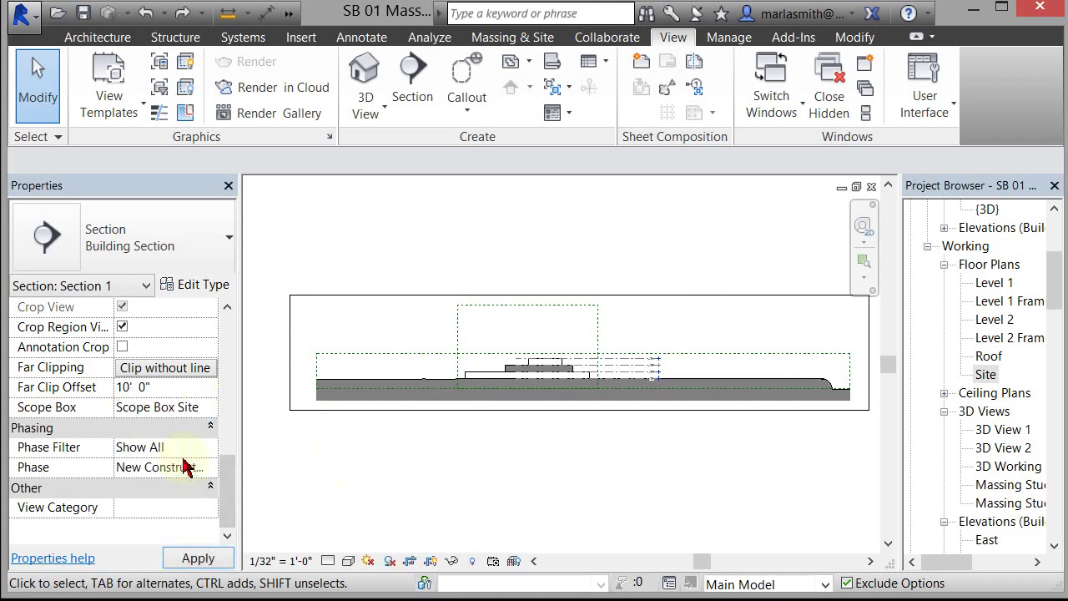
Step: Stretch the Roof level line's left end outward past the building and pull its right end in closer to the building
scroll(659, 367, up, 4)
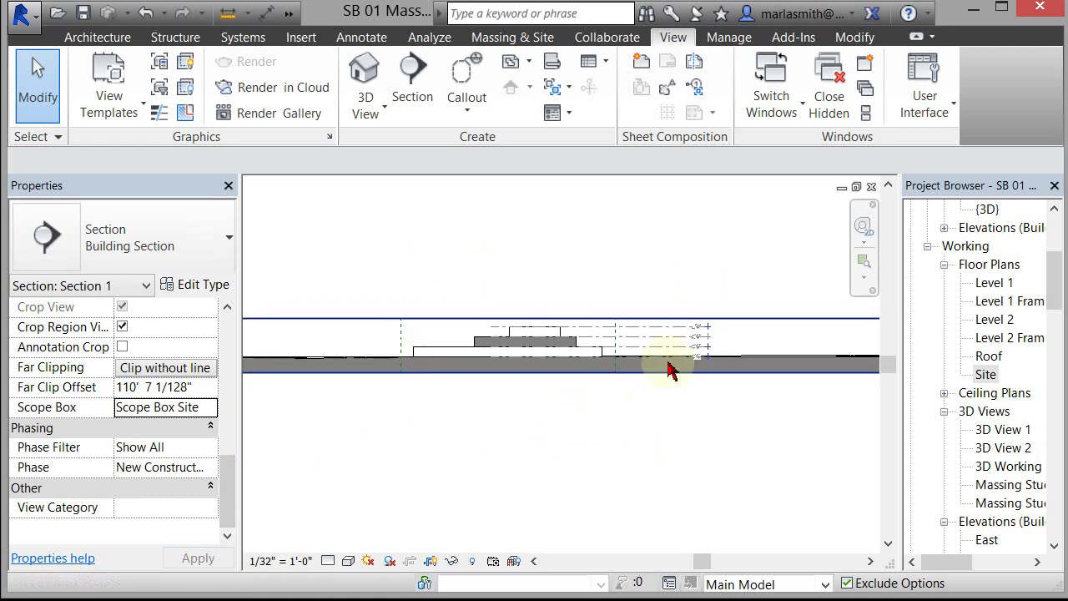
scroll(659, 254, down, 2)
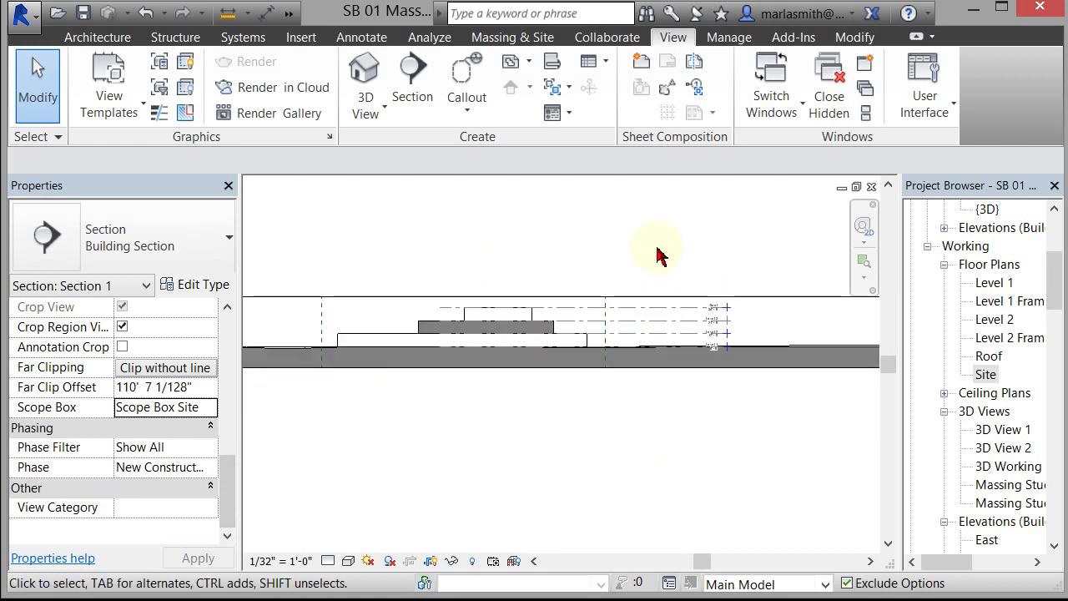
scroll(659, 255, up, 1)
scroll(659, 254, down, 1)
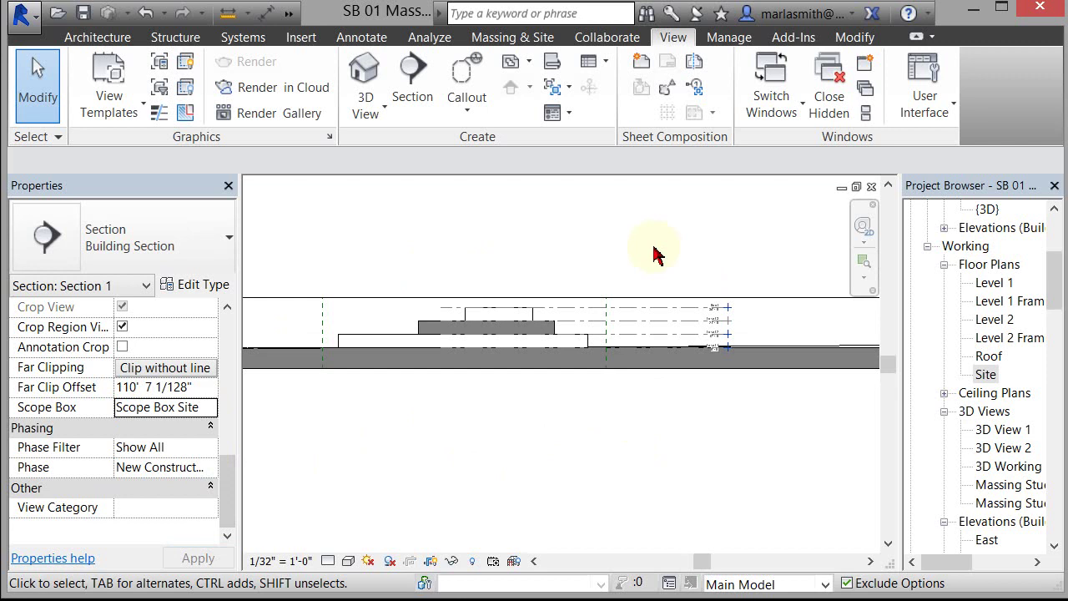
scroll(655, 255, down, 1)
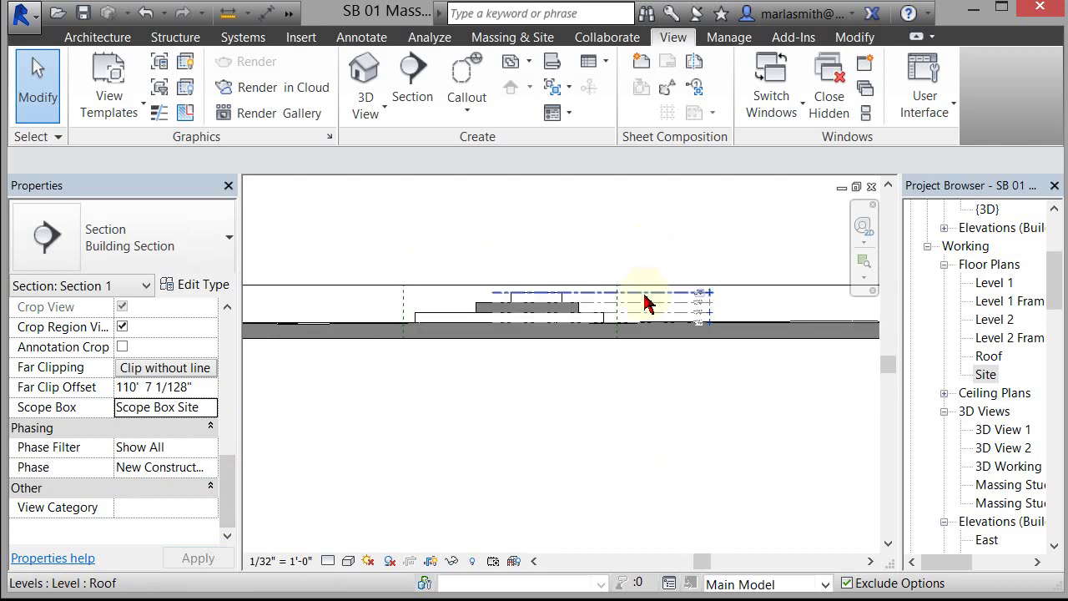
click(707, 294)
scroll(453, 292, up, 2)
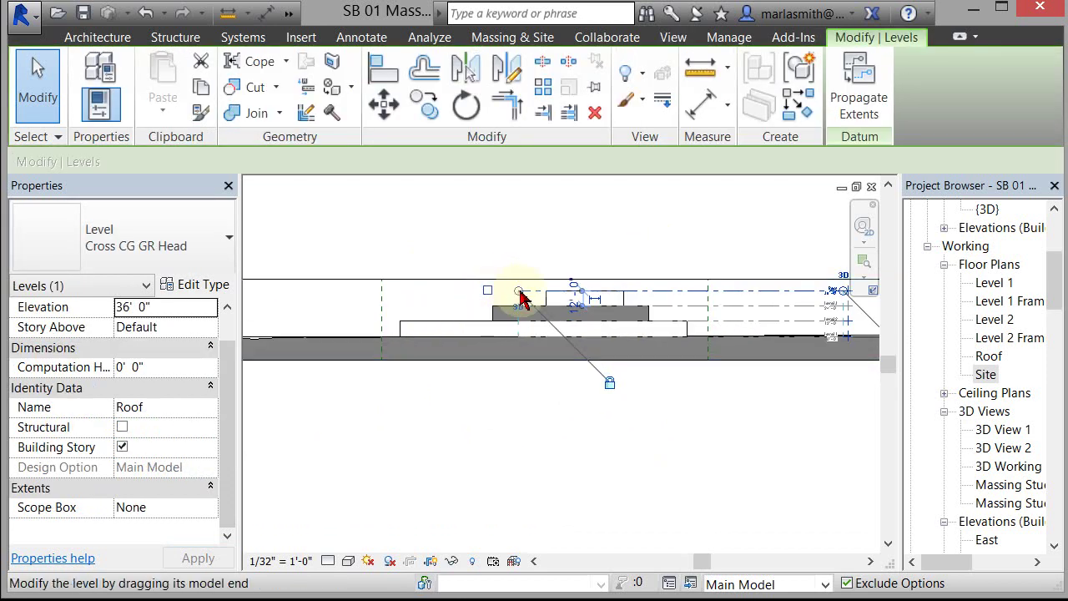
drag(491, 293, 318, 296)
scroll(720, 282, up, 1)
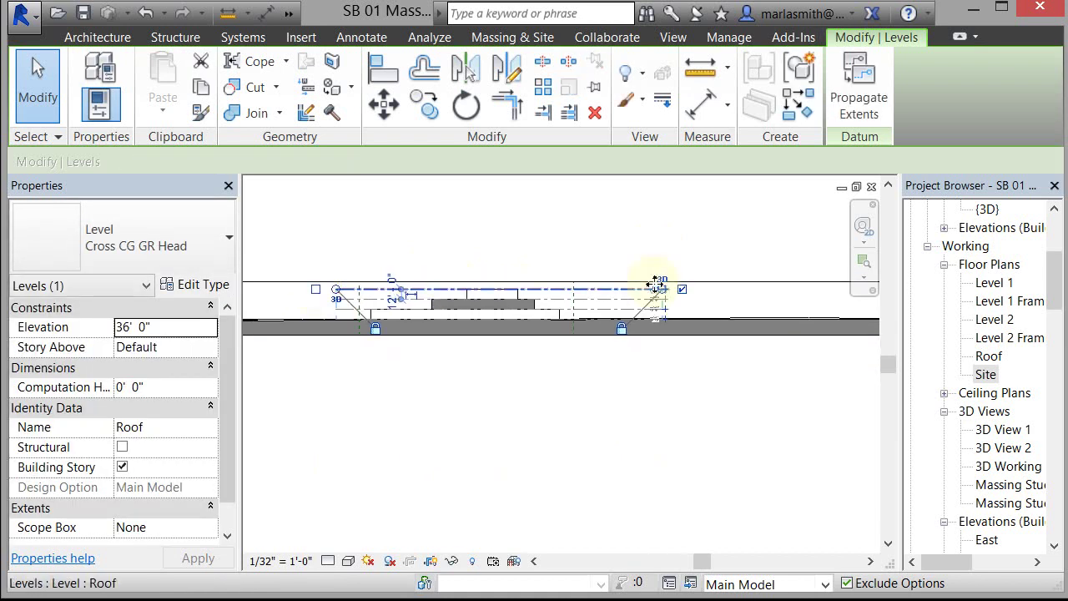
drag(678, 294, 583, 302)
click(584, 226)
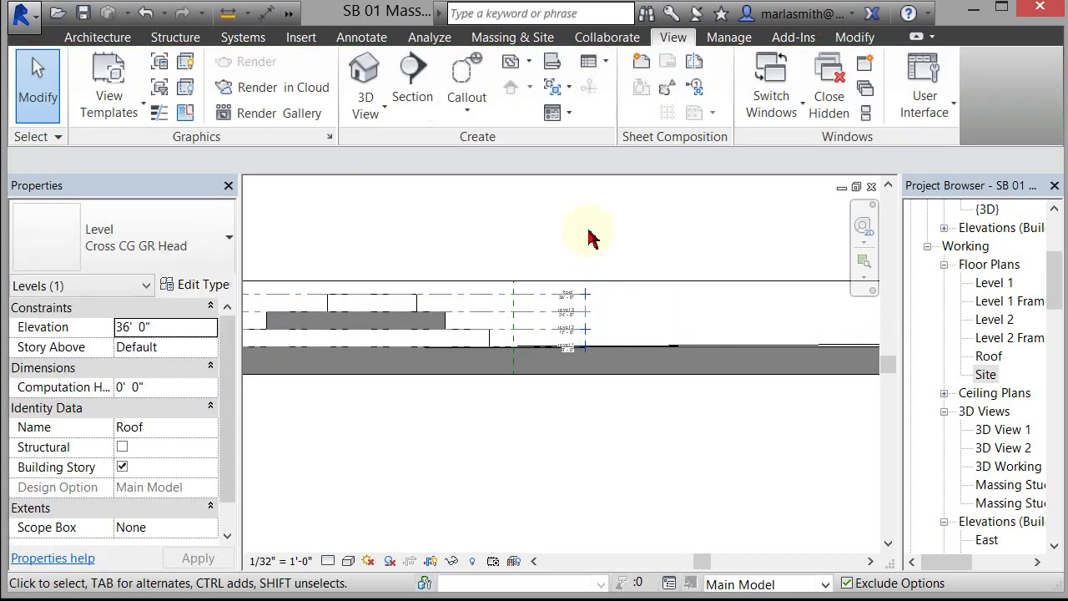
Step: Find the uncategorized Section 1 view among the project views and set its View Category to Schematic
scroll(589, 236, down, 2)
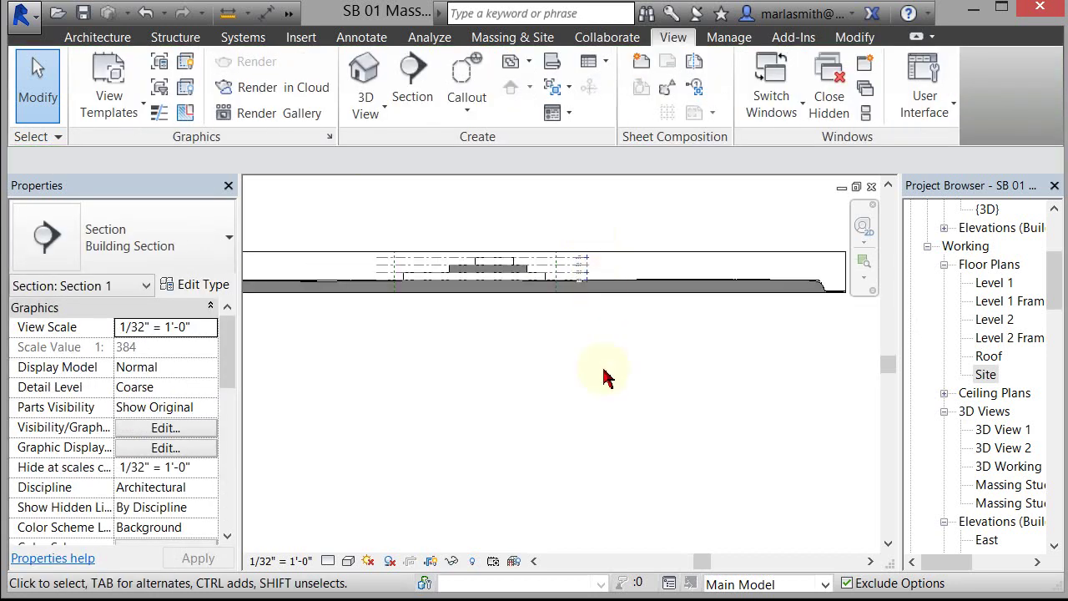
scroll(606, 377, down, 1)
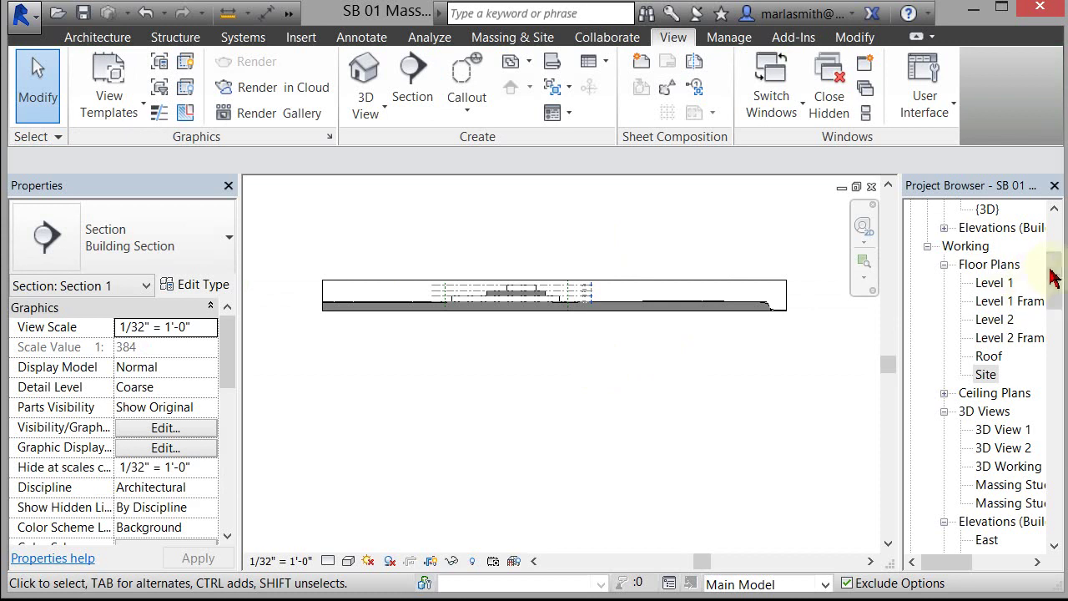
drag(1053, 278, 1057, 209)
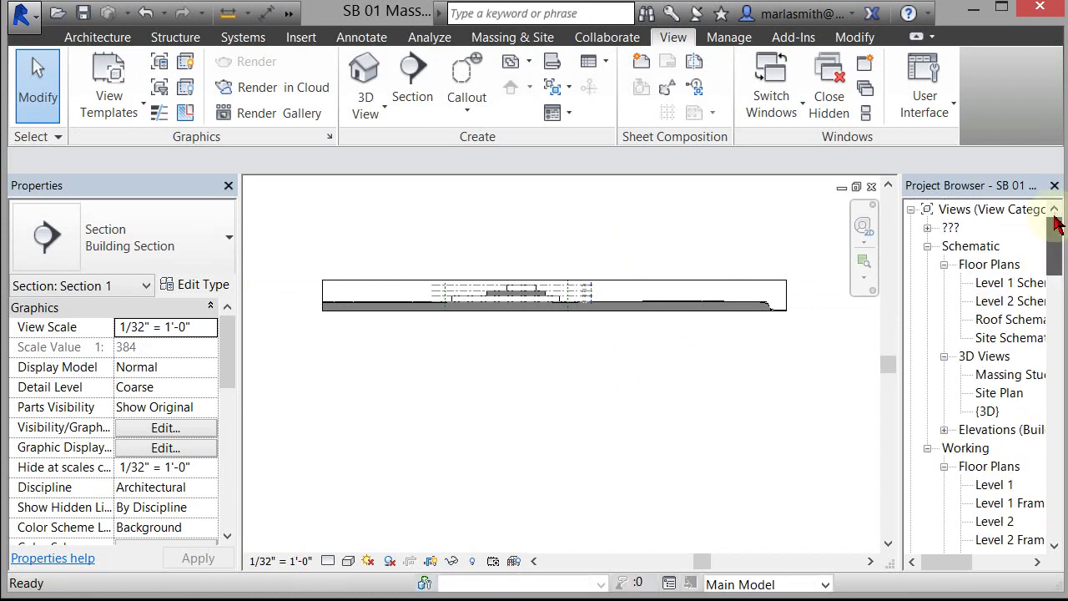
click(927, 227)
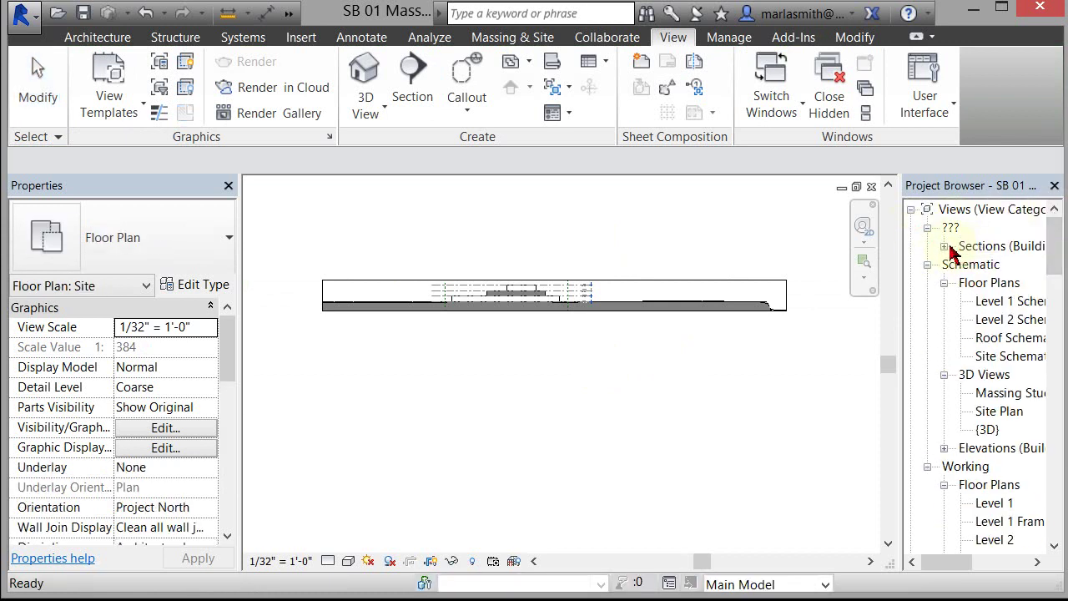
click(944, 246)
click(978, 265)
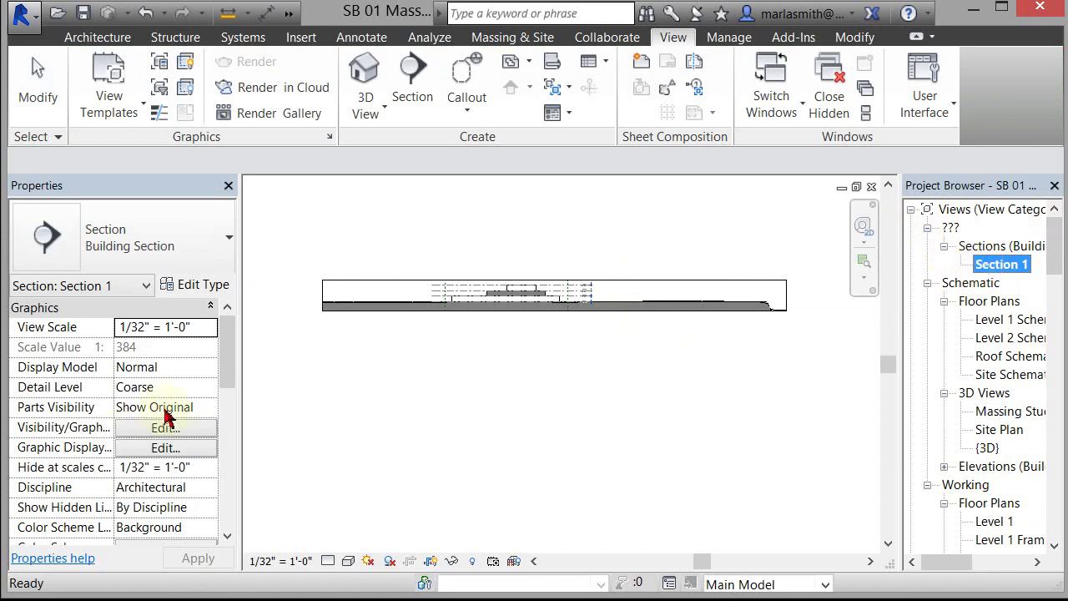
drag(228, 370, 215, 512)
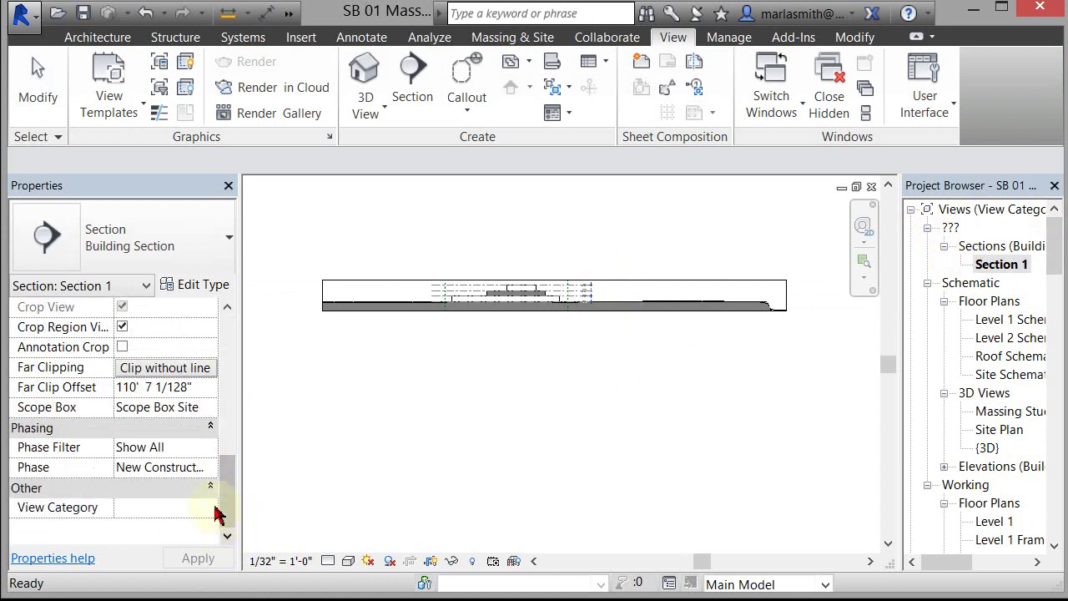
click(209, 510)
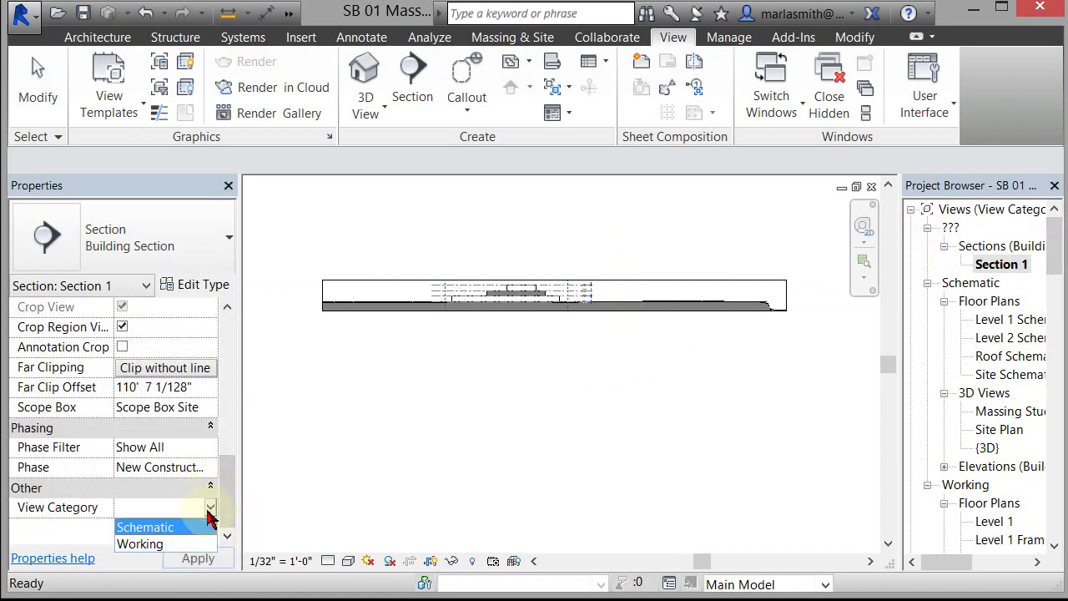
click(163, 524)
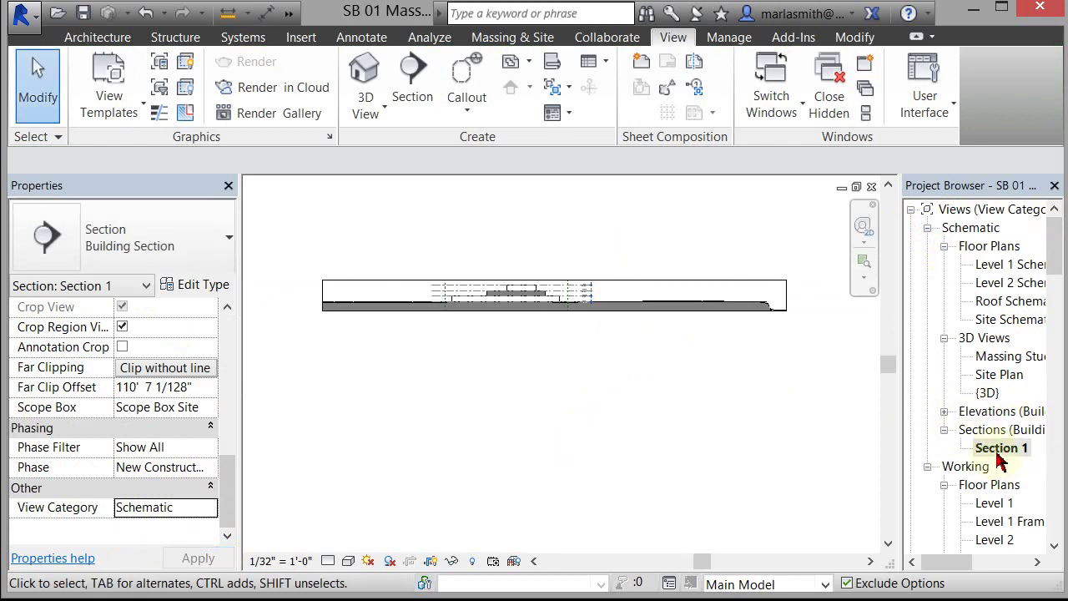
Step: Apply the Section Schematic view template to Section 1 and check the result around the building
right_click(1000, 451)
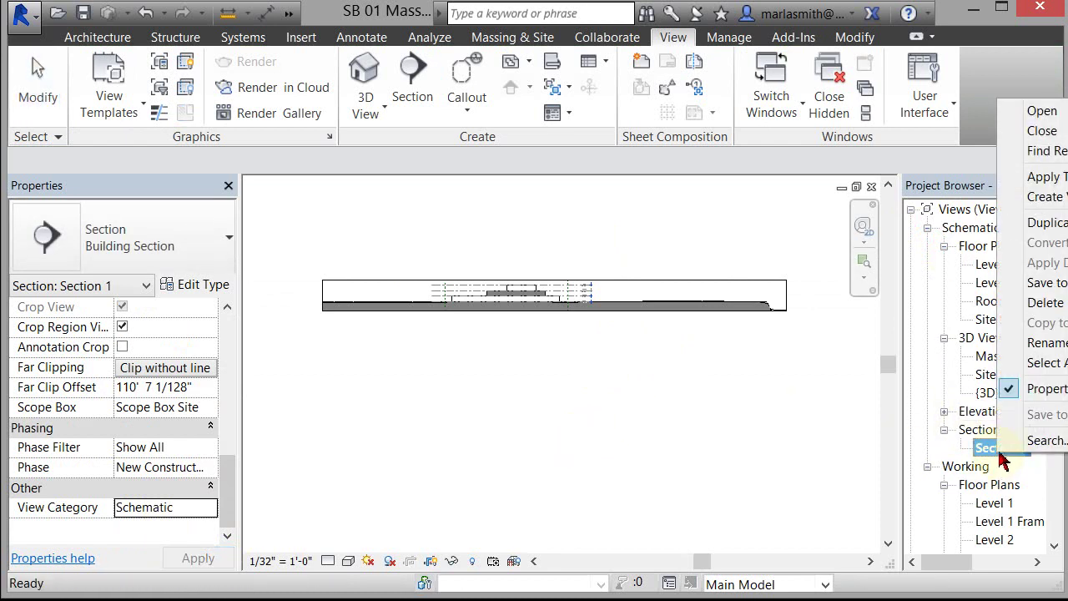
click(1047, 177)
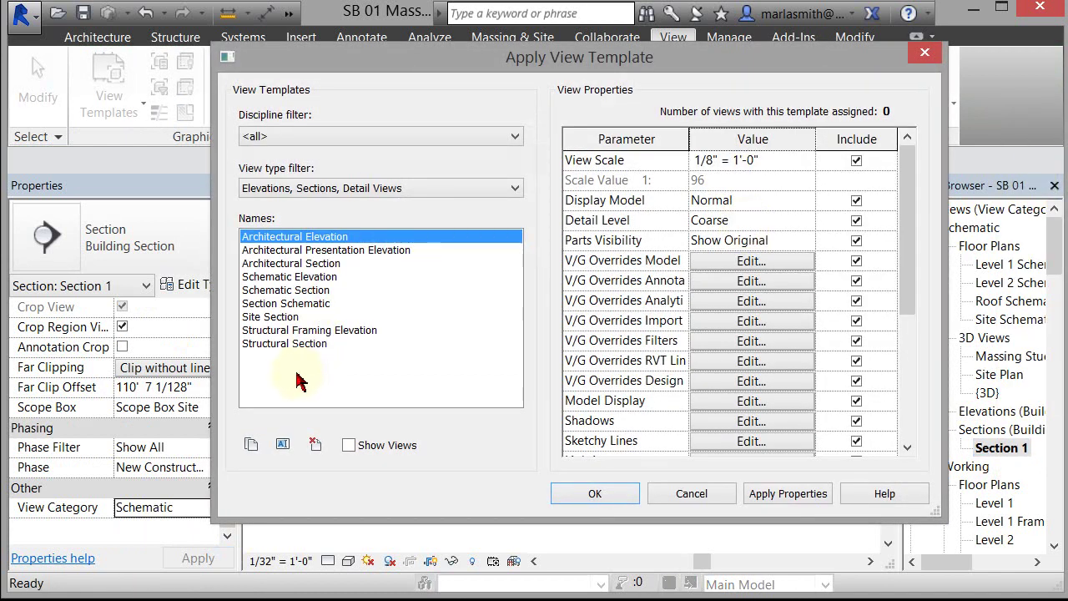
click(279, 303)
click(597, 494)
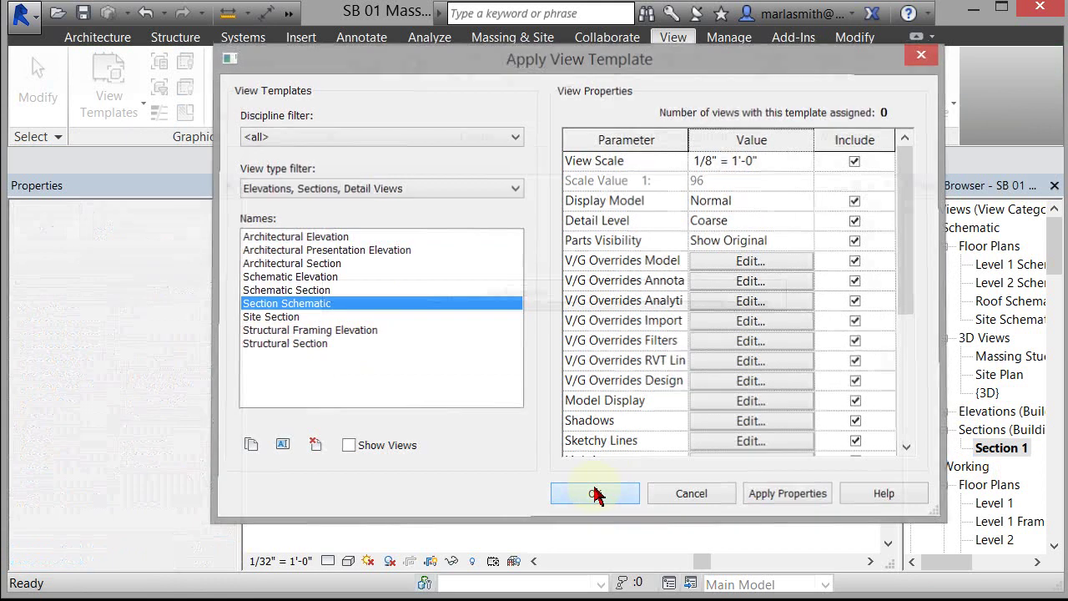
scroll(601, 360, up, 6)
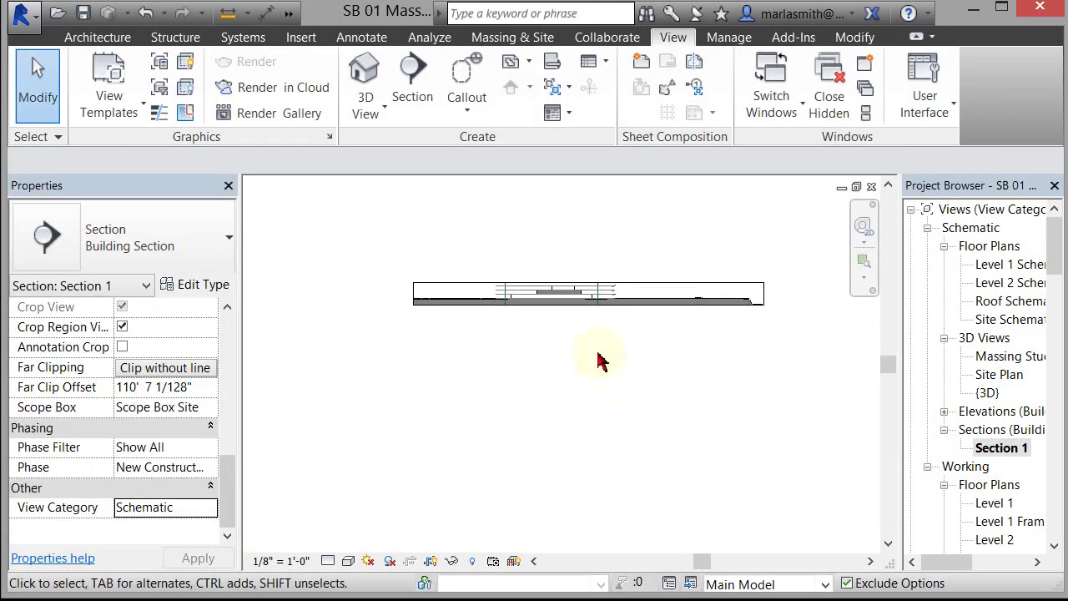
scroll(509, 321, up, 3)
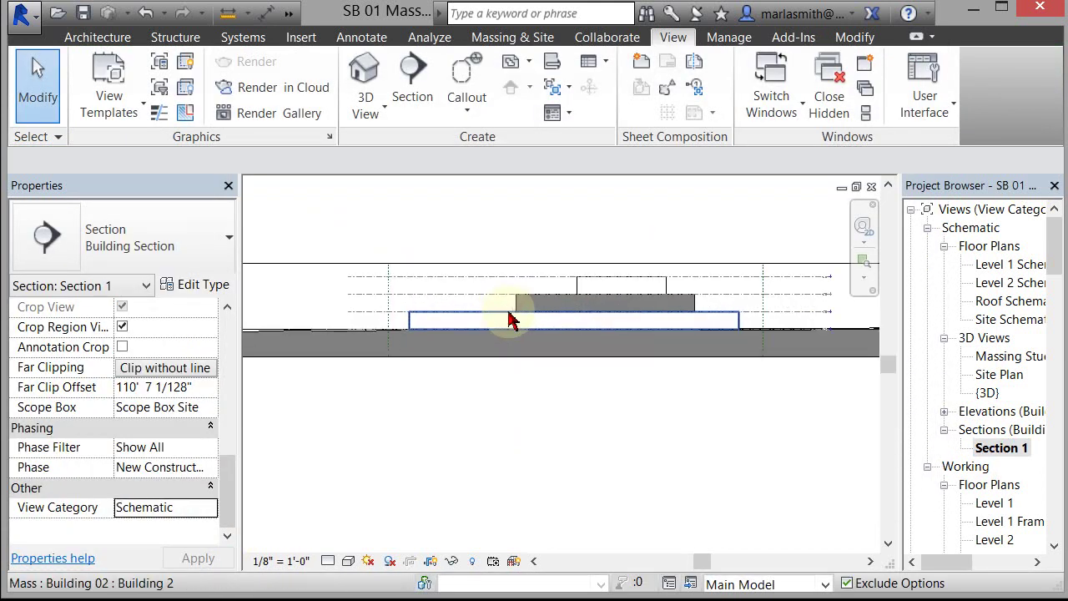
scroll(509, 322, down, 3)
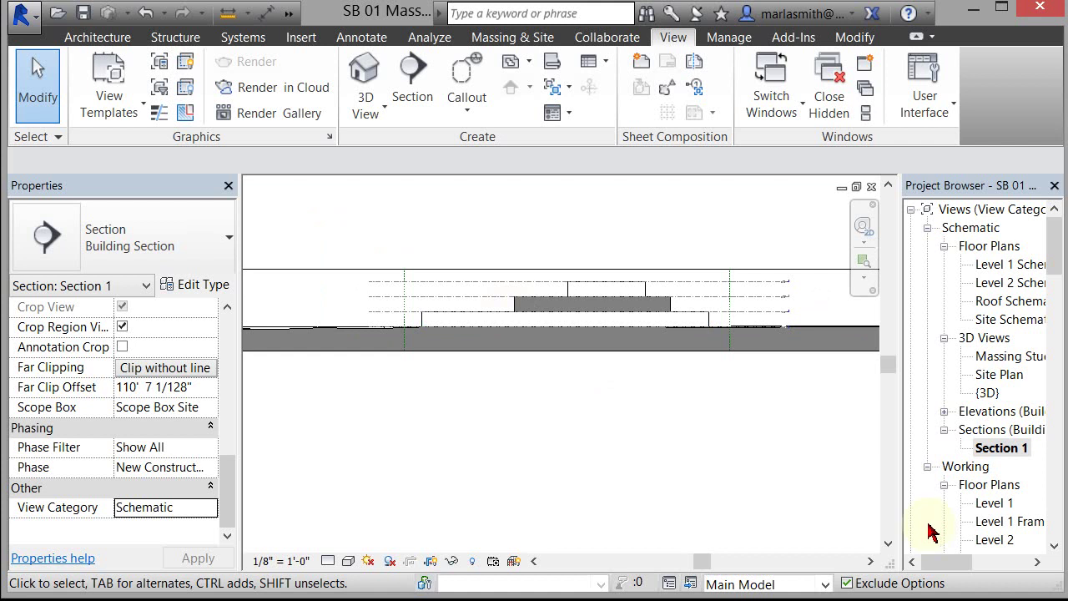
Step: Open sheet 100 - SITE PLAN and place the Section 1 view on it below the site plan
drag(1064, 223, 1064, 367)
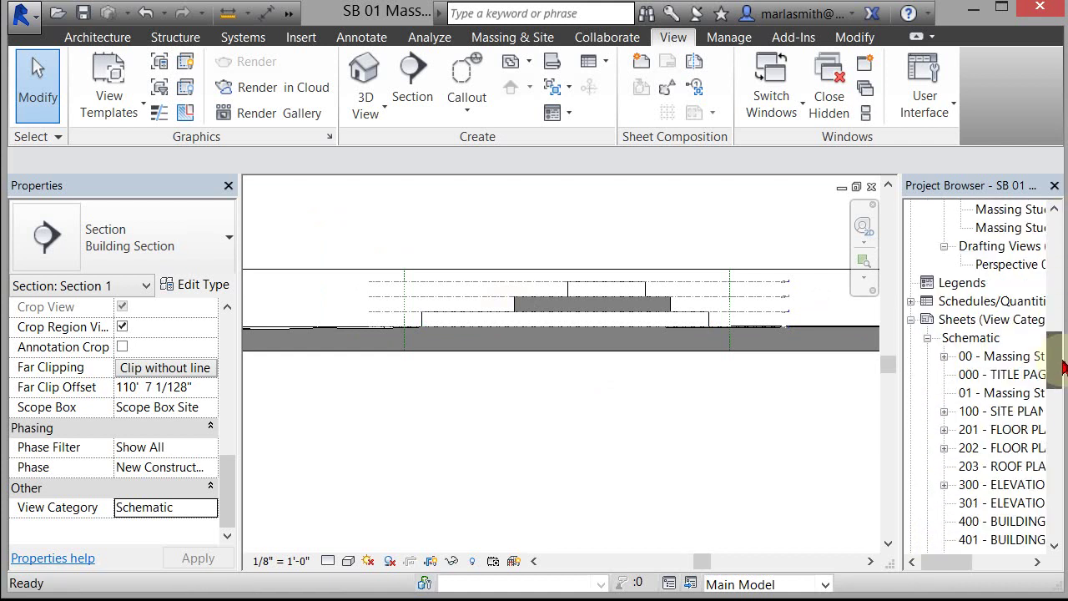
double_click(1019, 410)
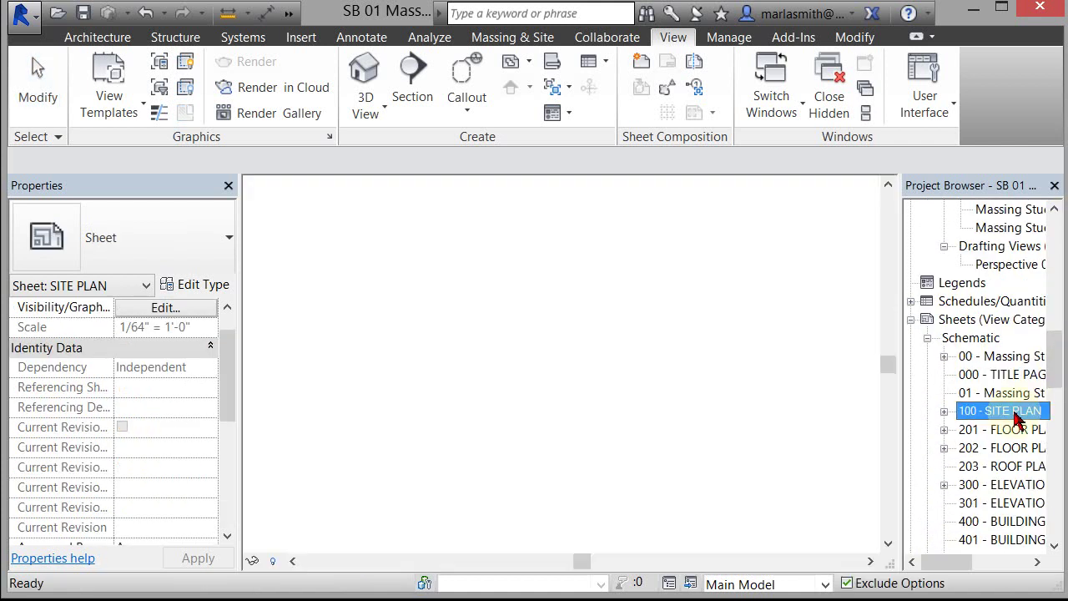
drag(1060, 359, 1062, 294)
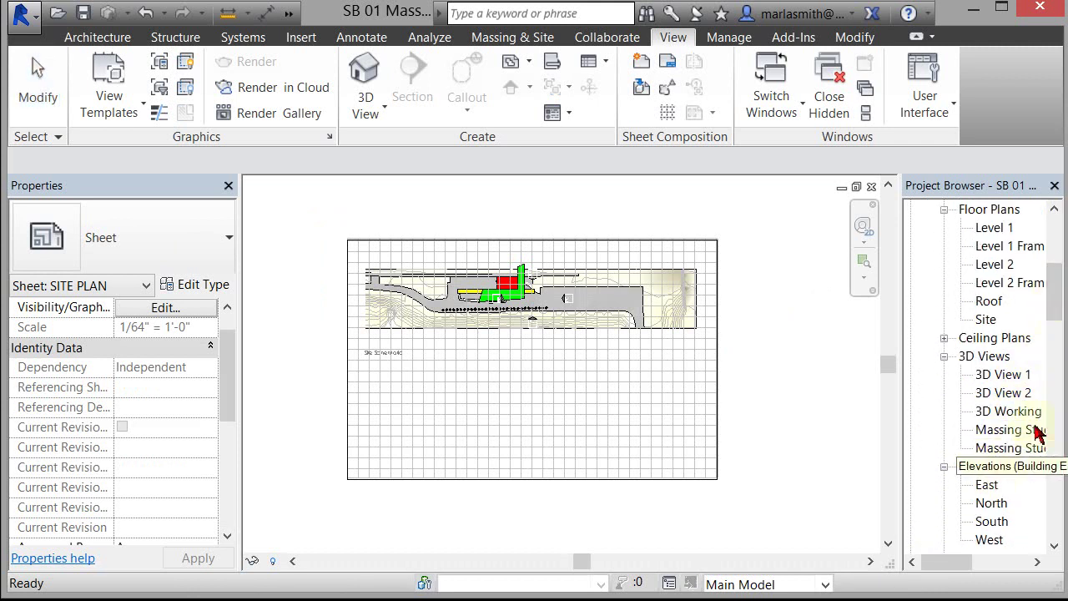
drag(1060, 292, 1060, 248)
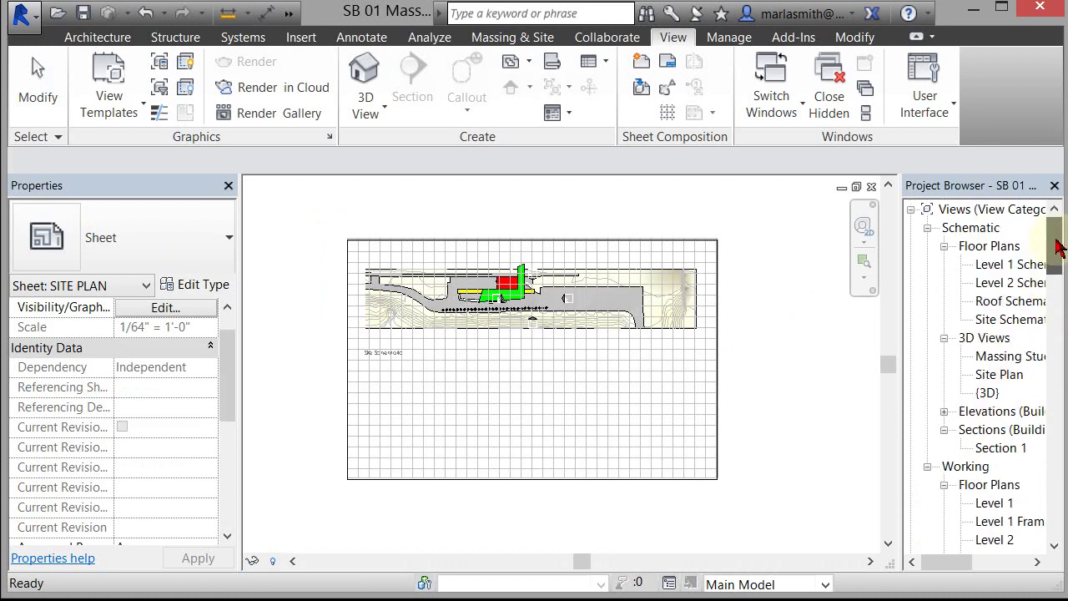
scroll(1057, 217, down, 2)
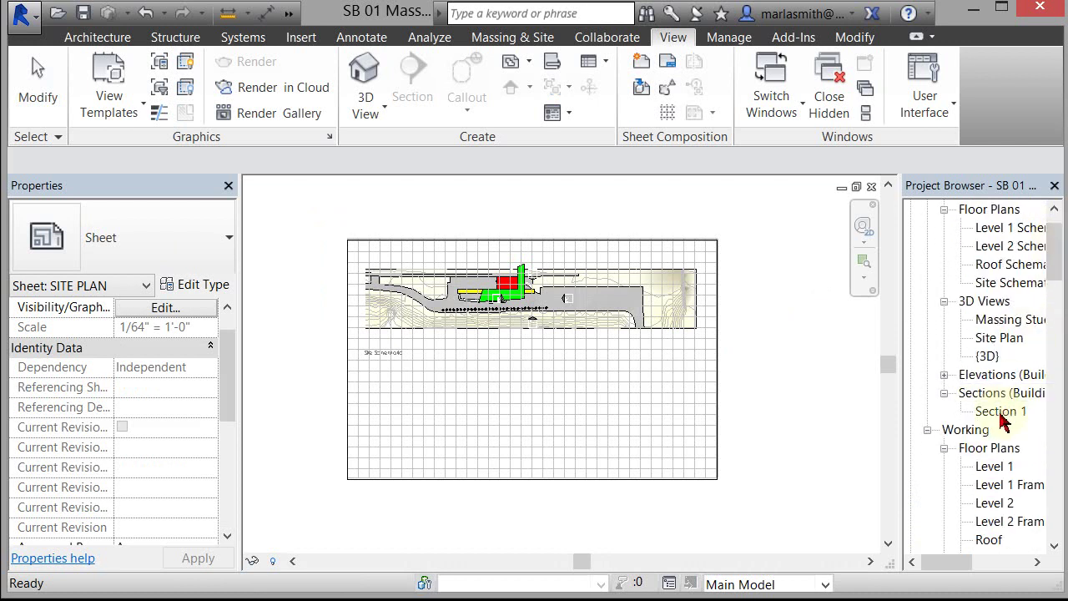
click(1001, 411)
drag(568, 418, 572, 417)
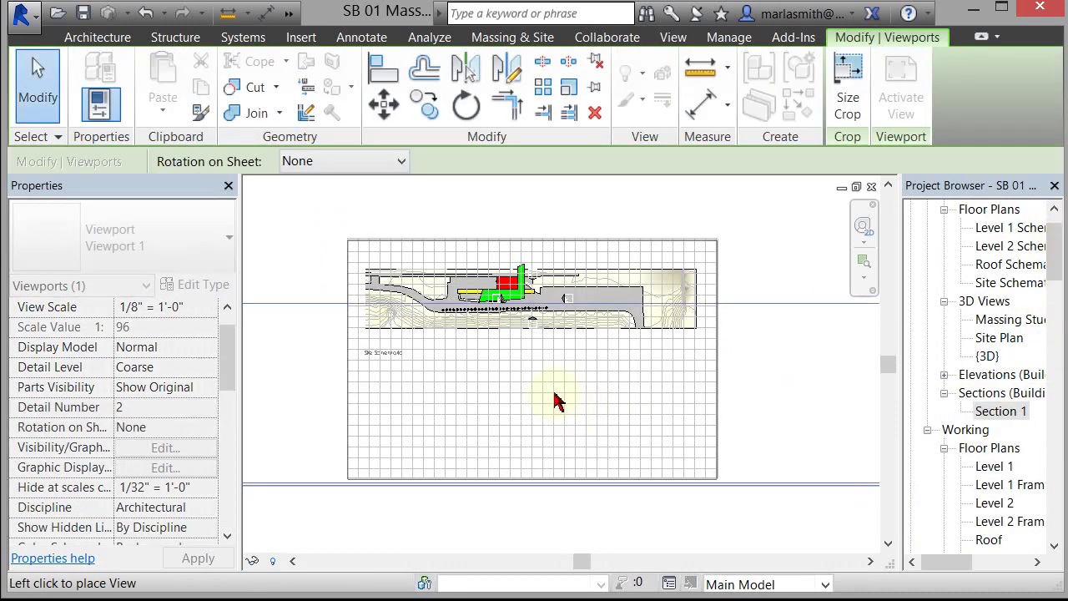
click(558, 398)
Step: Set the placed section viewport's view scale to 1/64" = 1'-0" and deselect it
scroll(622, 547, down, 5)
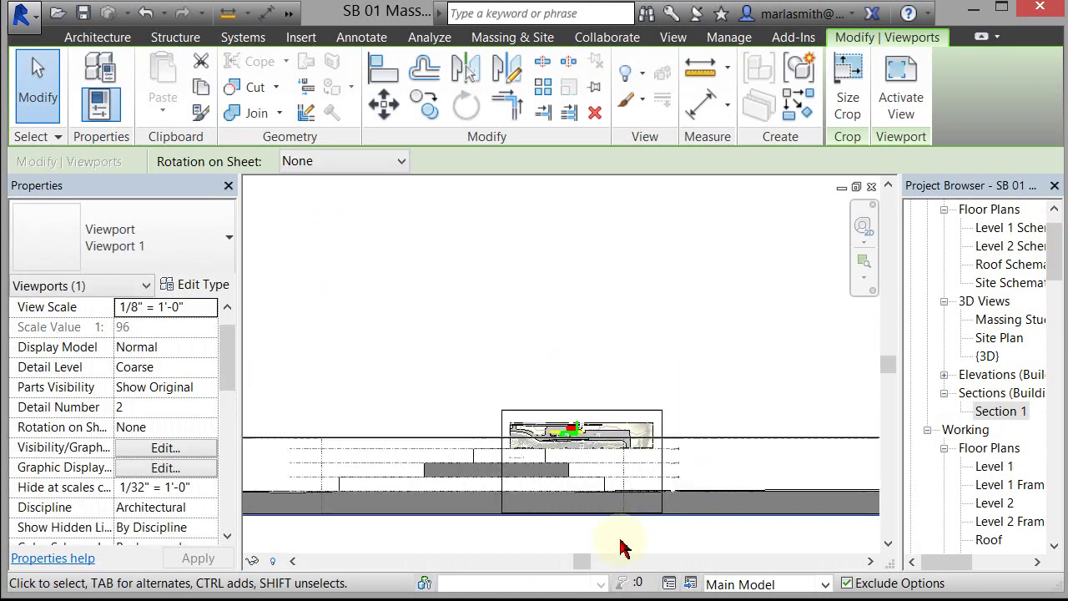
middle_drag(363, 380, 488, 335)
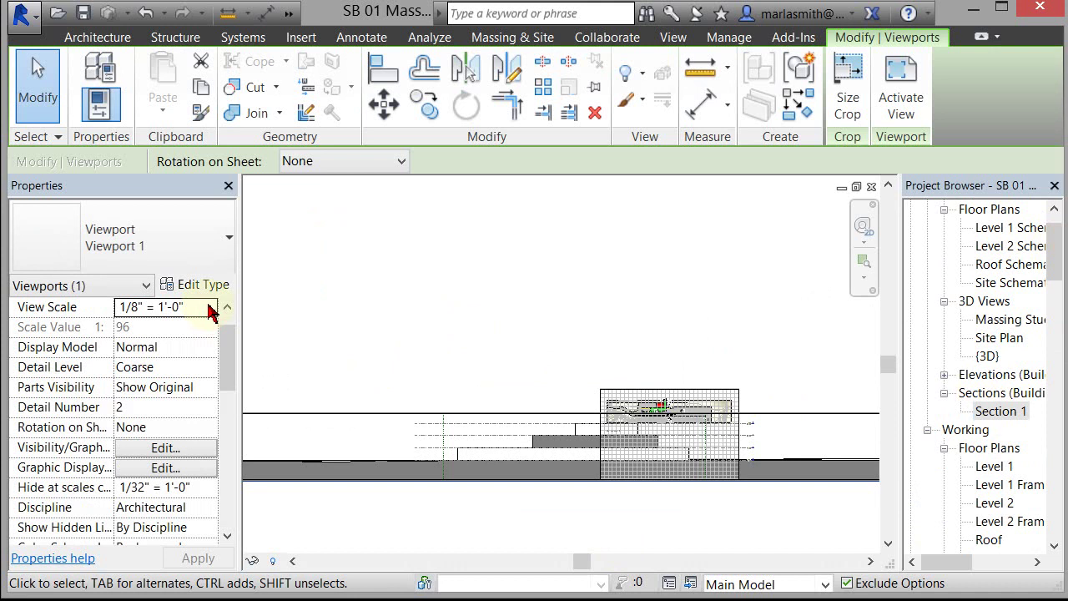
click(209, 308)
drag(209, 357, 211, 372)
click(180, 345)
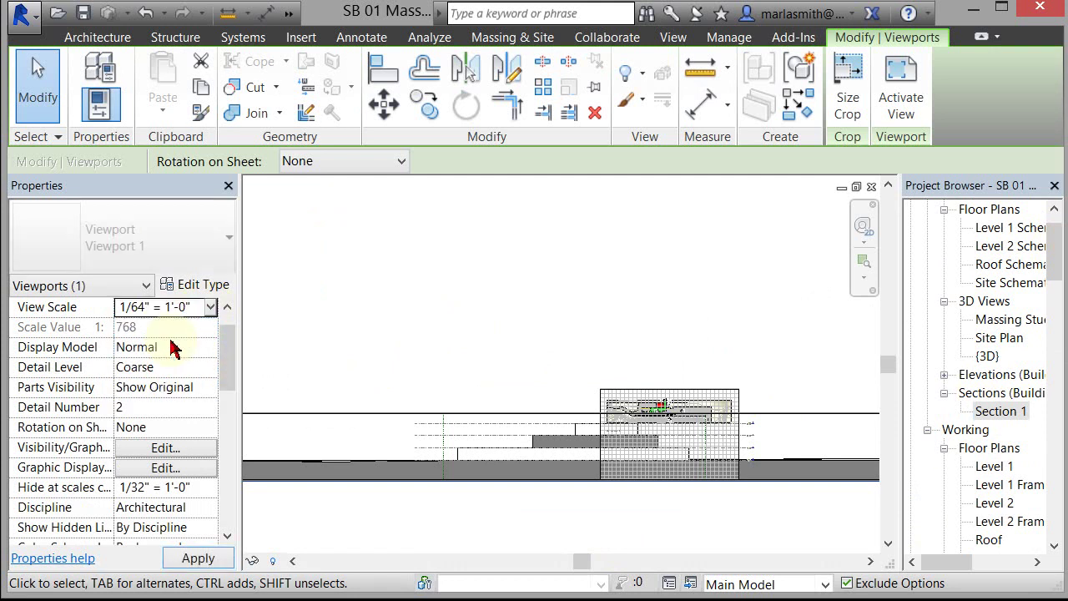
click(409, 362)
click(441, 395)
scroll(468, 392, down, 2)
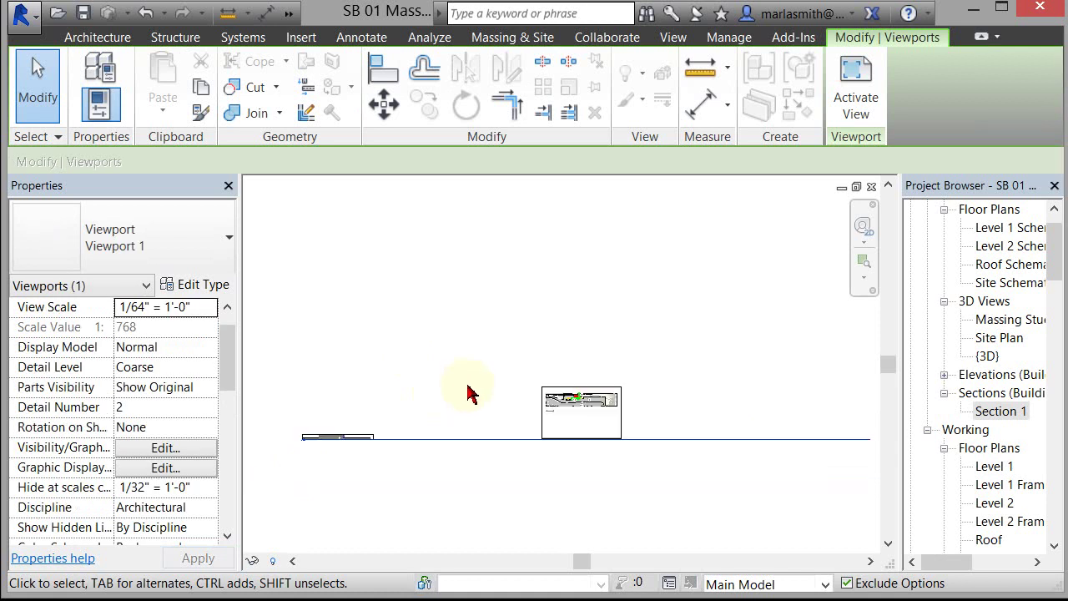
scroll(494, 428, down, 1)
click(362, 422)
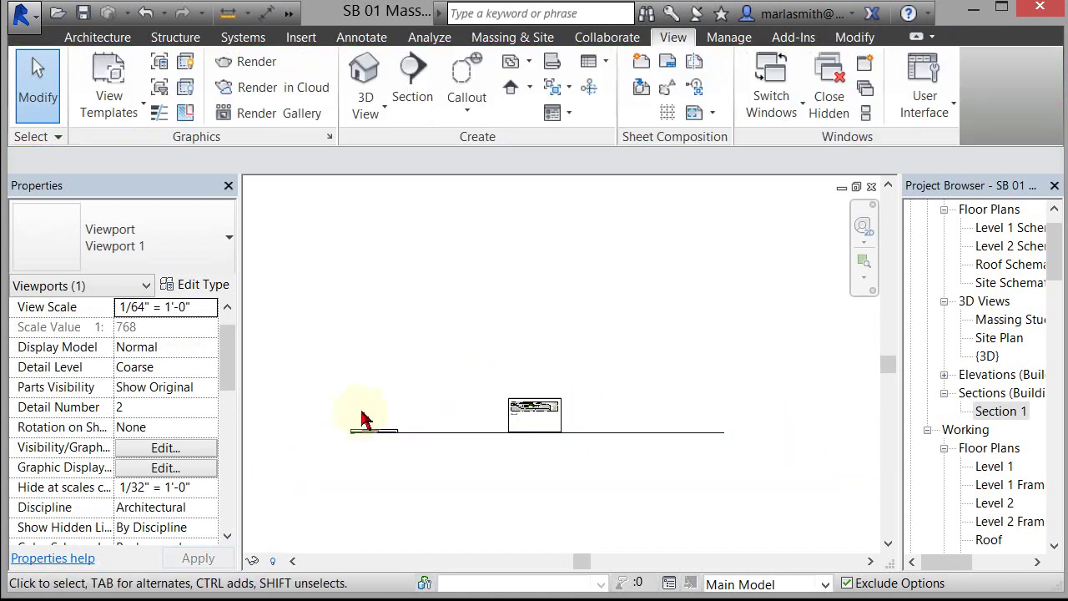
Step: Delete the Section 1 viewport from the sheet and place the Section 1 view again below the site plan, aligned with it
click(373, 441)
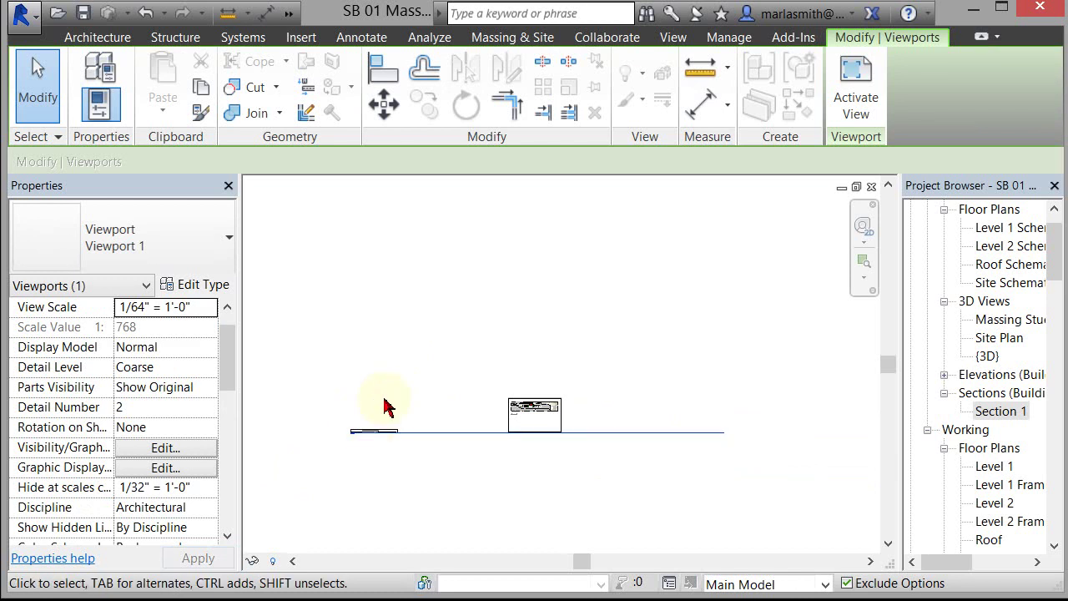
drag(426, 407, 348, 475)
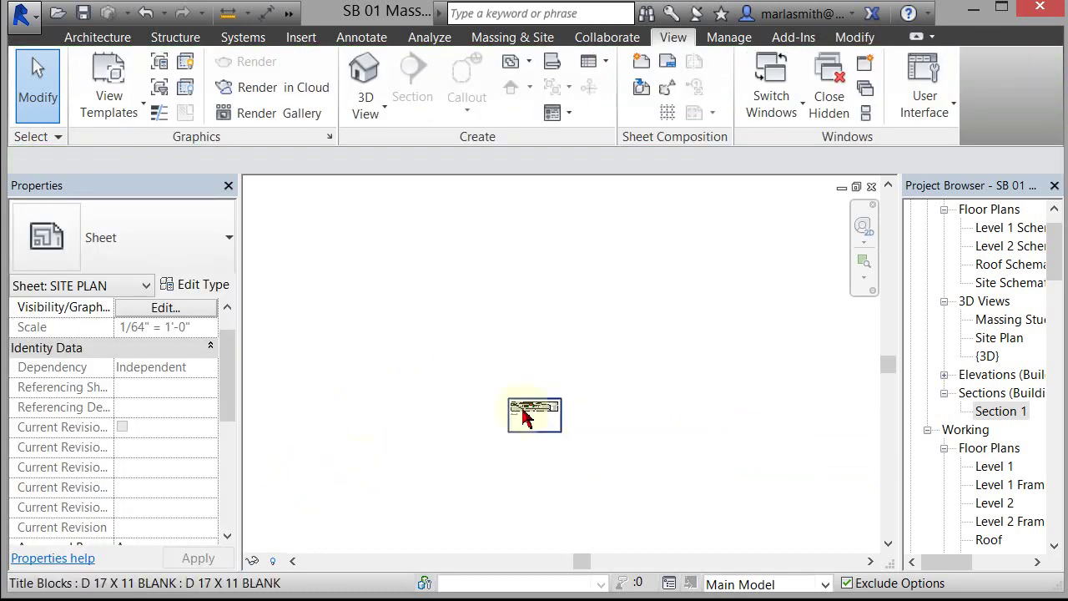
scroll(538, 425, up, 5)
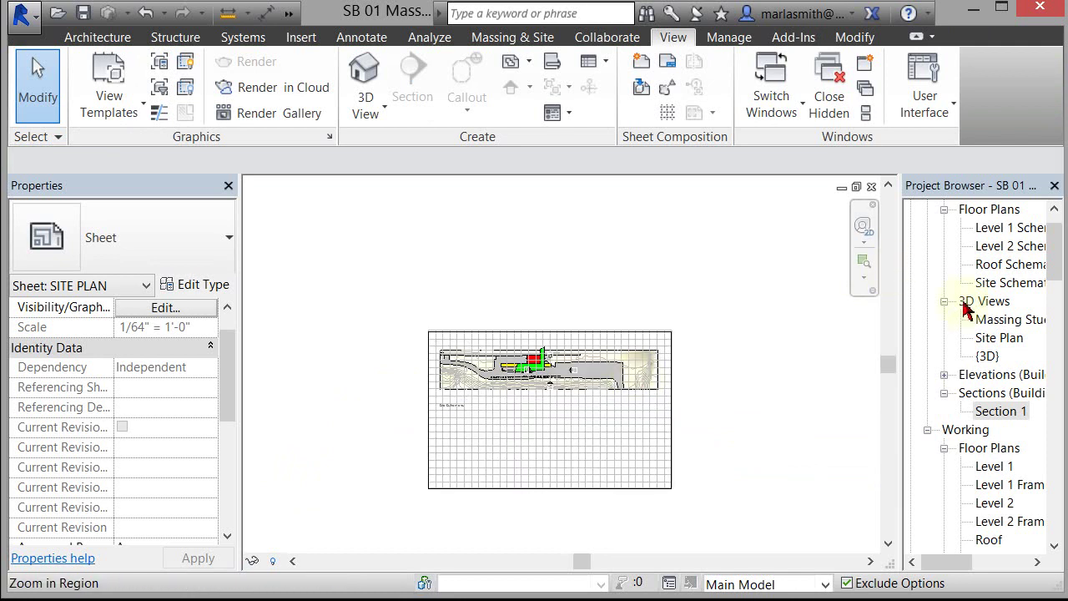
click(995, 412)
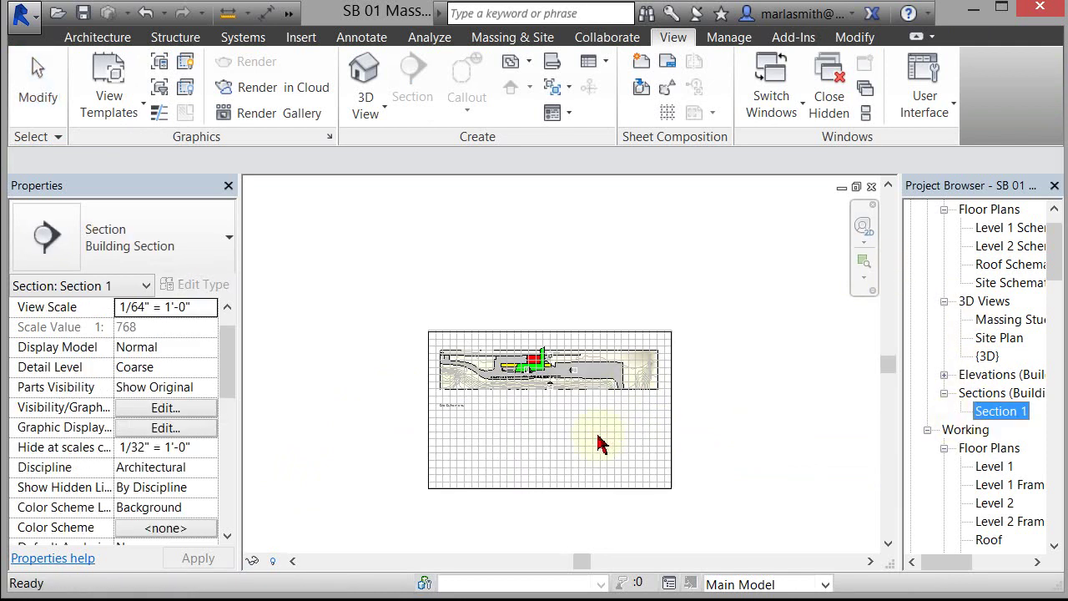
drag(603, 444, 573, 448)
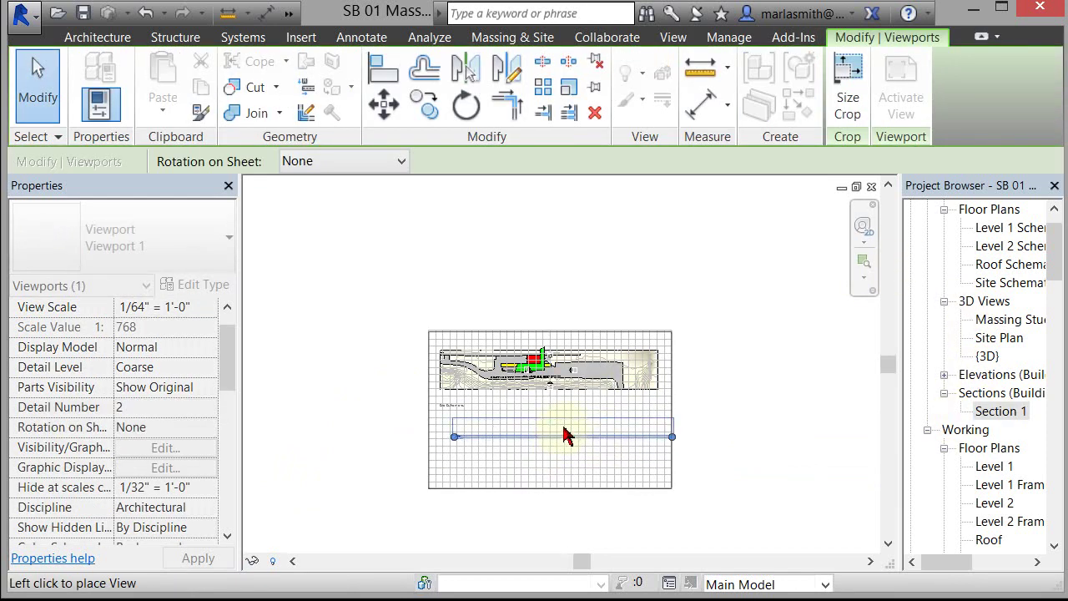
middle_drag(565, 434, 603, 417)
scroll(548, 398, up, 3)
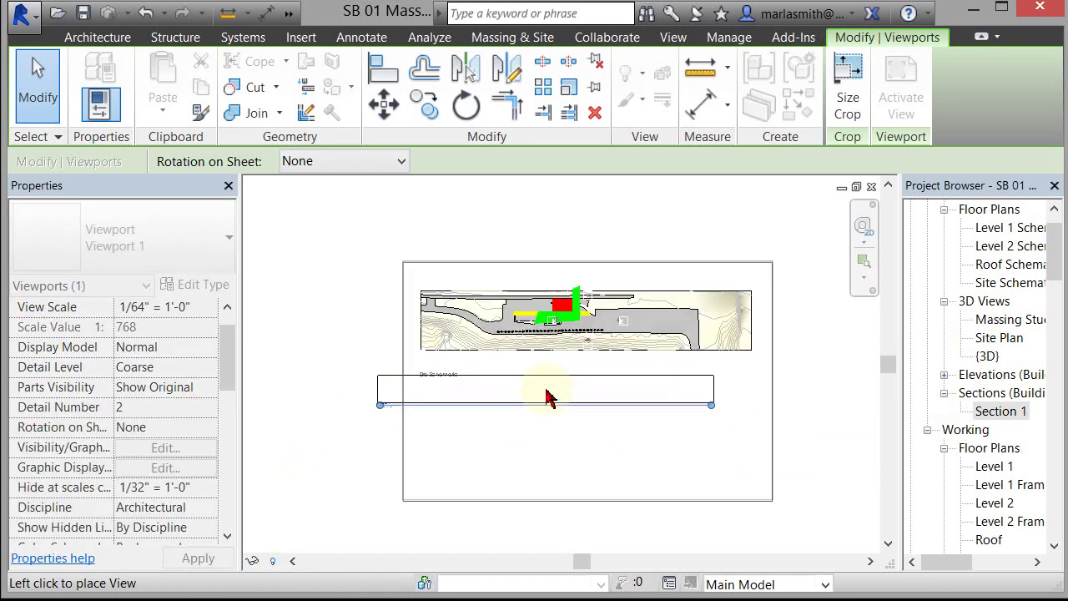
click(584, 410)
click(352, 372)
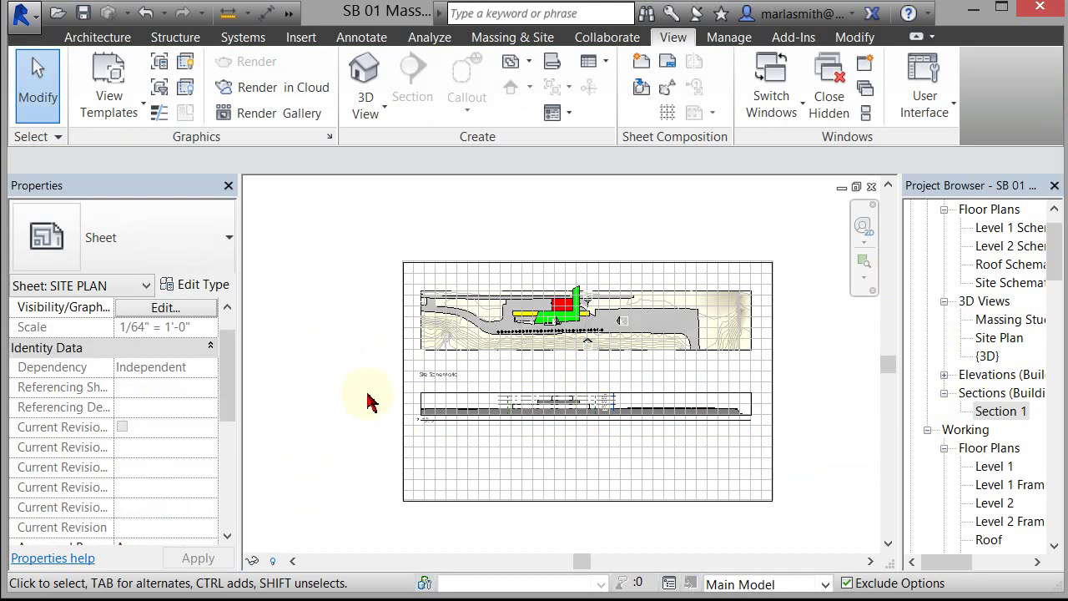
Step: Open the Site Schematic floor plan and review its view scale and scope box settings
scroll(367, 402, up, 3)
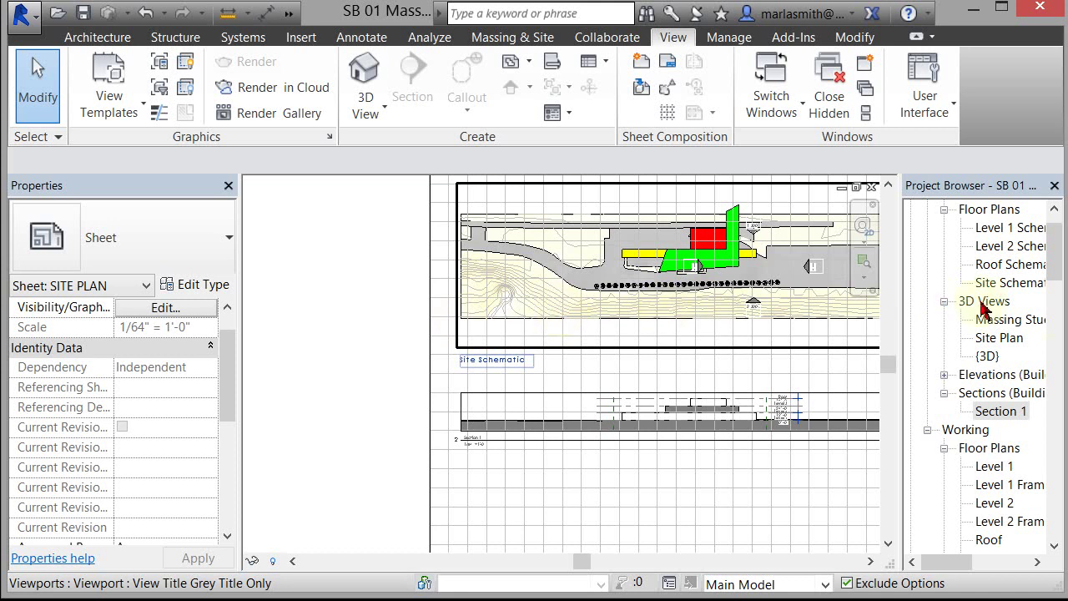
click(1054, 209)
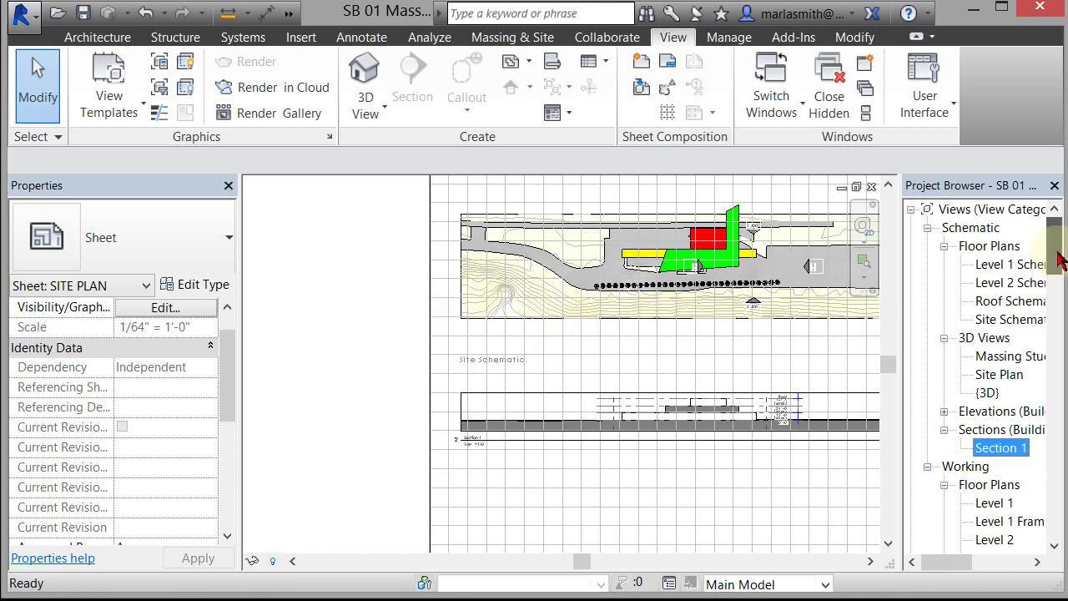
click(1012, 319)
double_click(1011, 320)
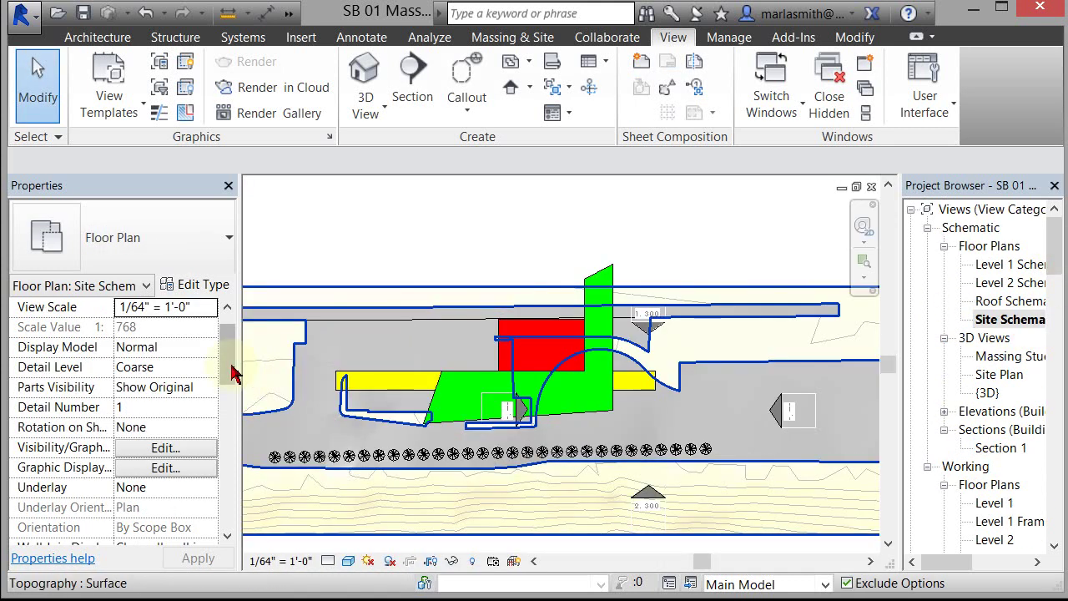
drag(231, 362, 231, 499)
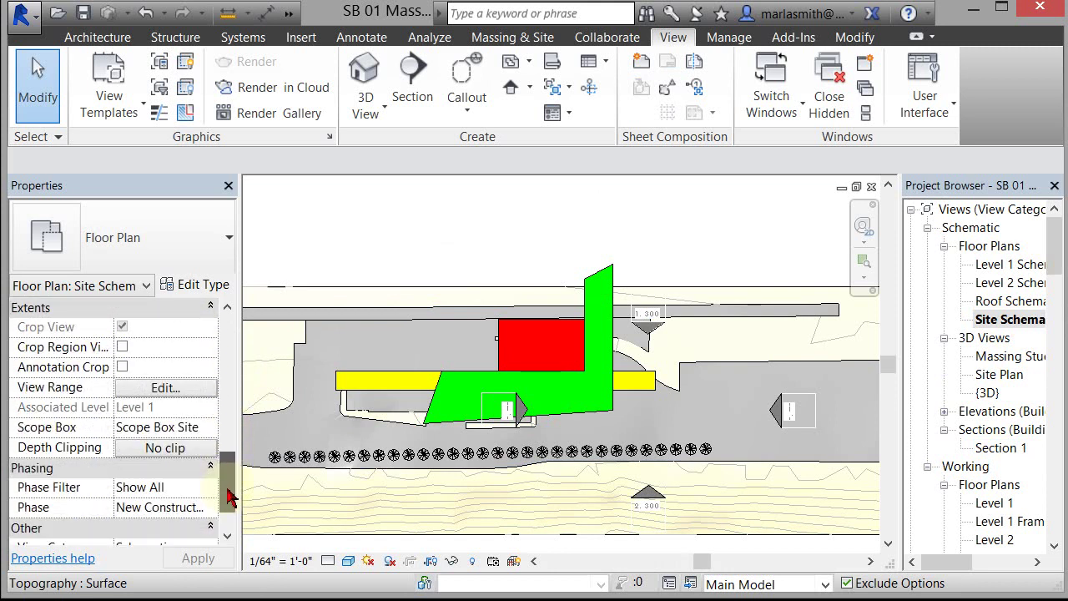
click(578, 240)
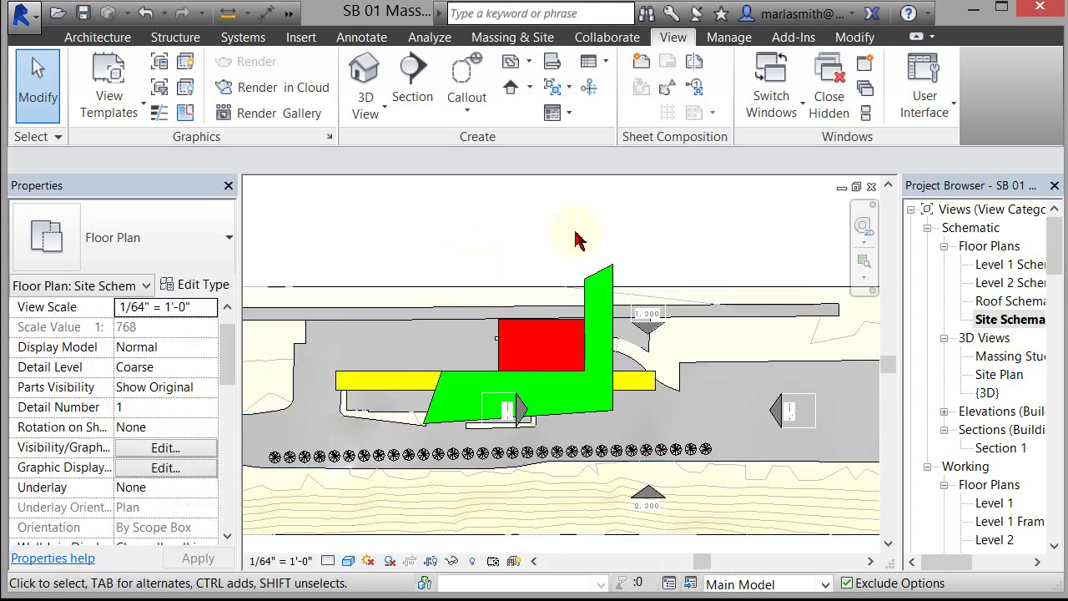
Step: Reopen sheet 100 - SITE PLAN and check the section viewport's alignment with the site plan above it
drag(1056, 253, 1057, 350)
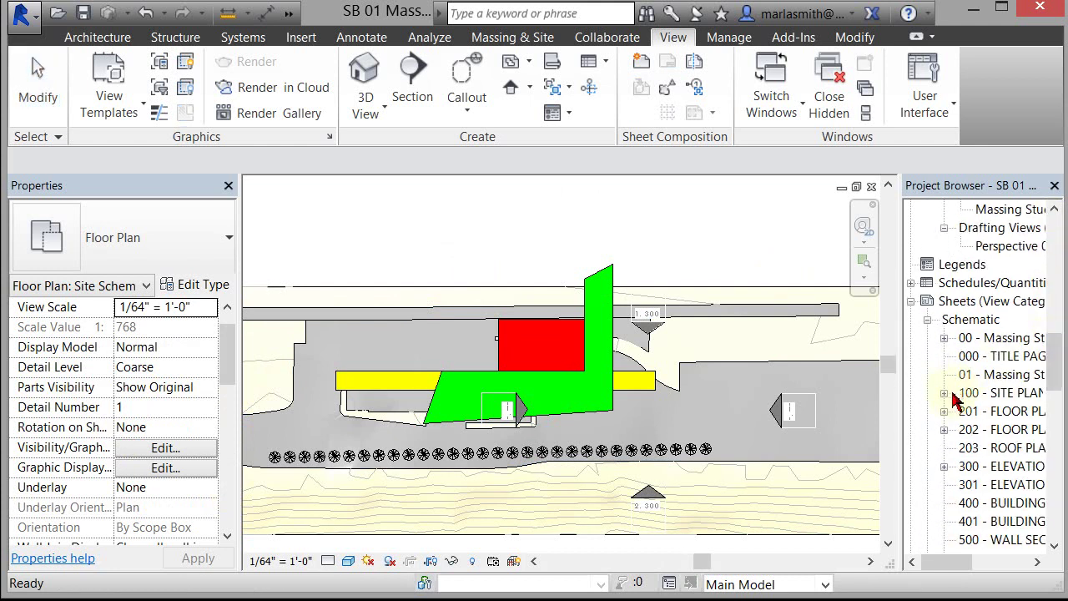
click(989, 394)
click(676, 365)
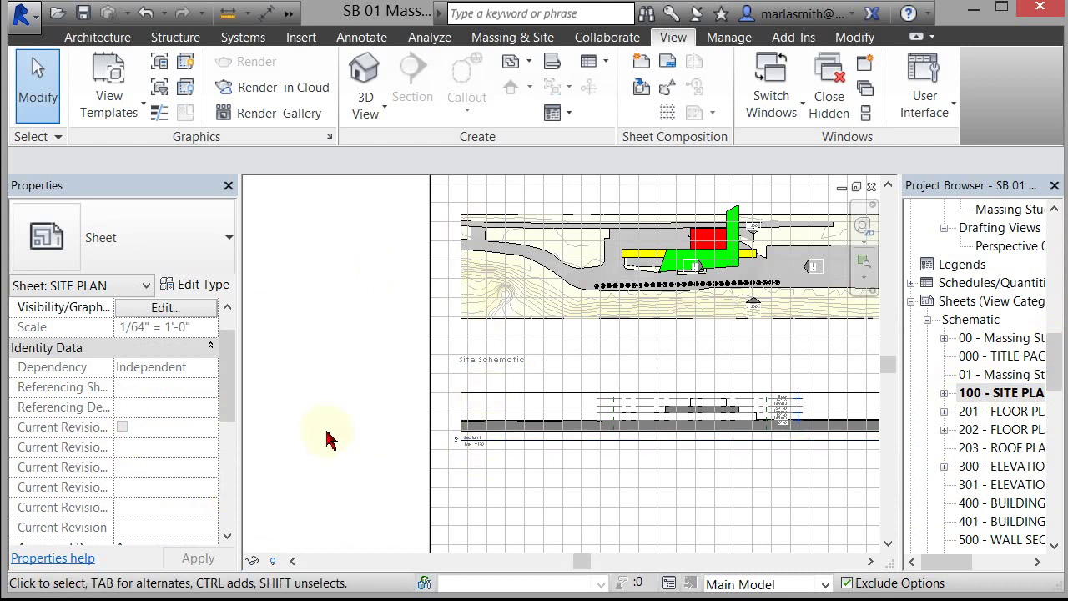
click(667, 424)
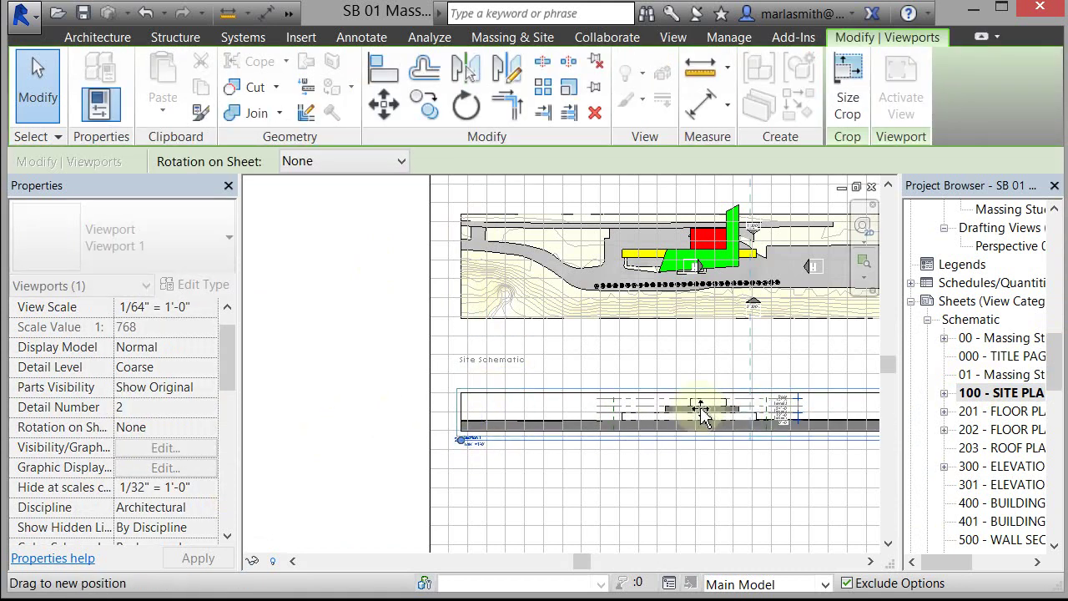
click(353, 345)
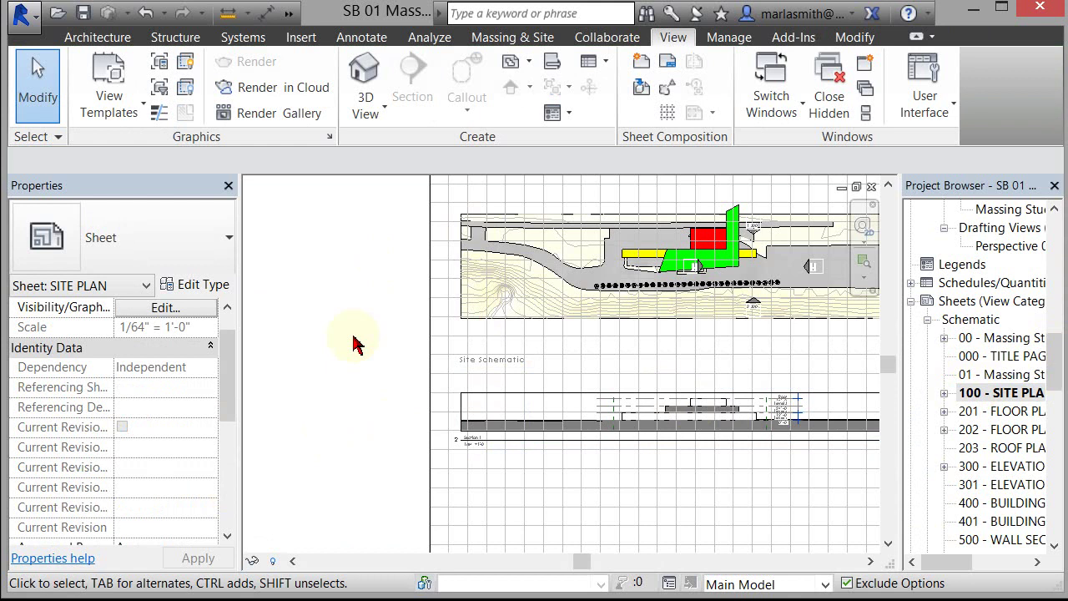
Step: Check the Site Schematic title's viewport type and change the Section 1 viewport to View Title Grey Title Only
scroll(357, 351, down, 1)
click(468, 355)
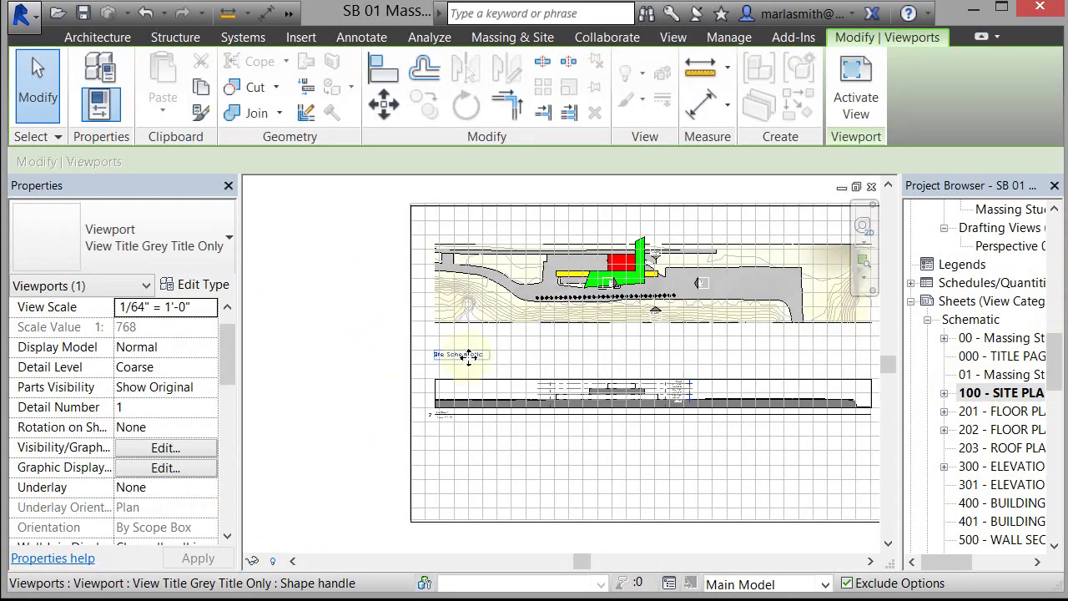
scroll(458, 358, up, 1)
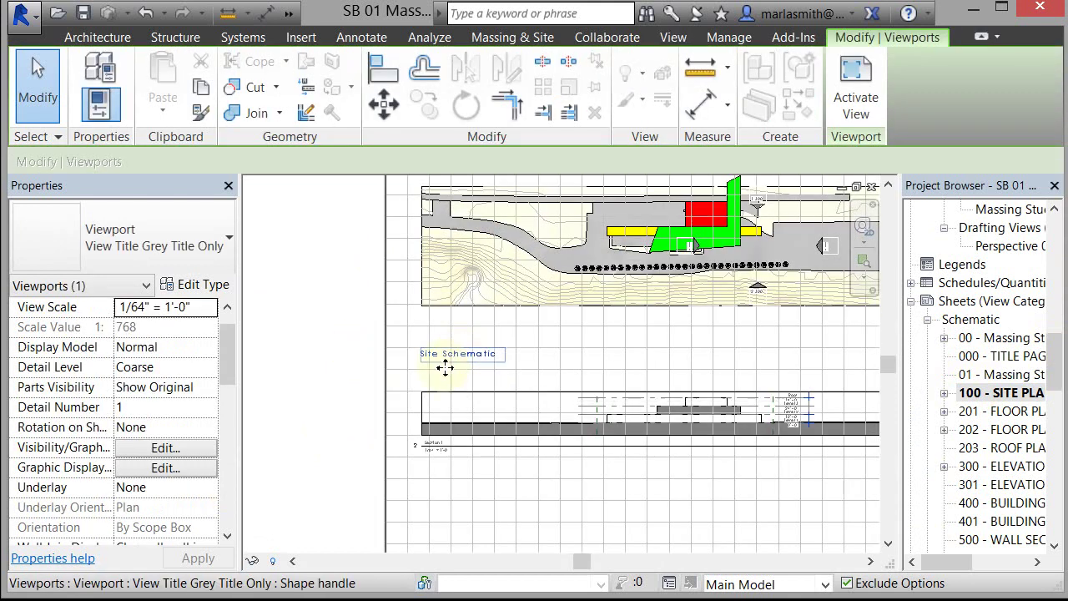
click(317, 358)
scroll(399, 354, down, 1)
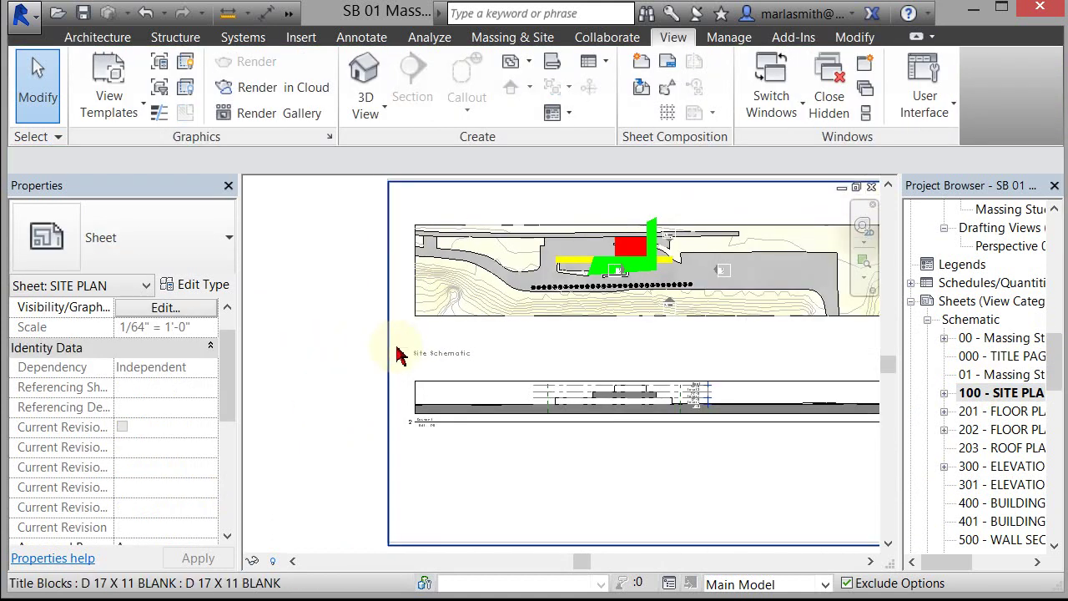
click(436, 425)
click(210, 250)
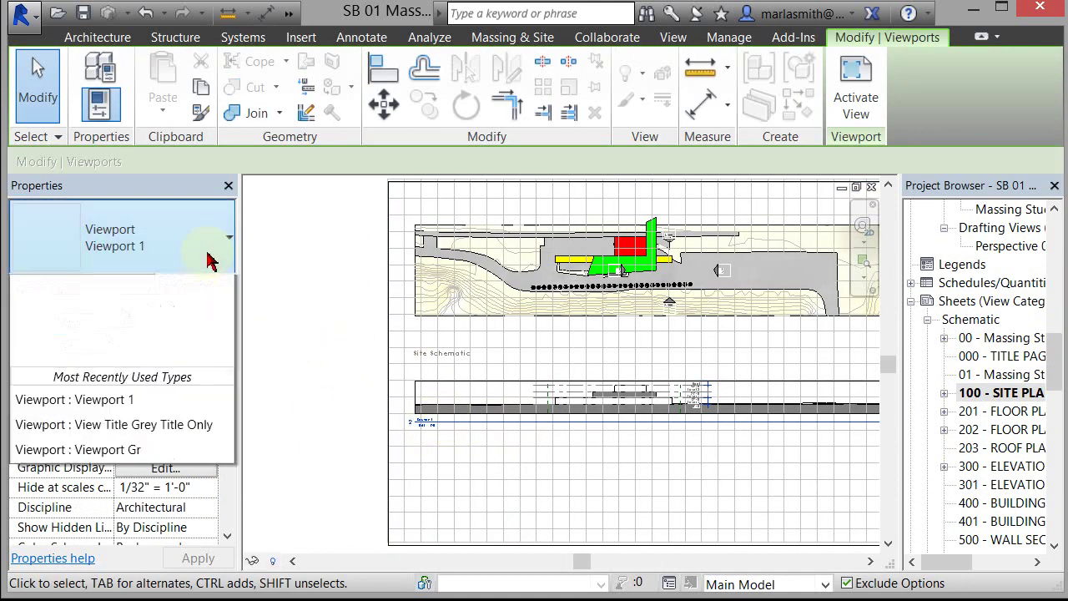
click(167, 323)
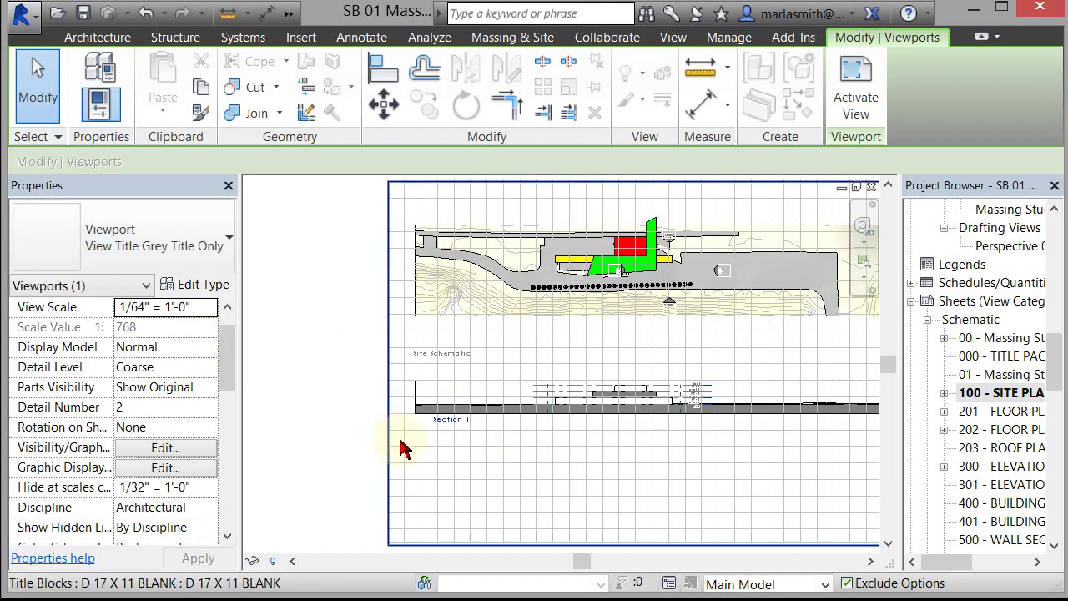
Step: Move the Section 1 title below the section, aligned with its left edge and the Site Schematic title
drag(443, 425, 431, 451)
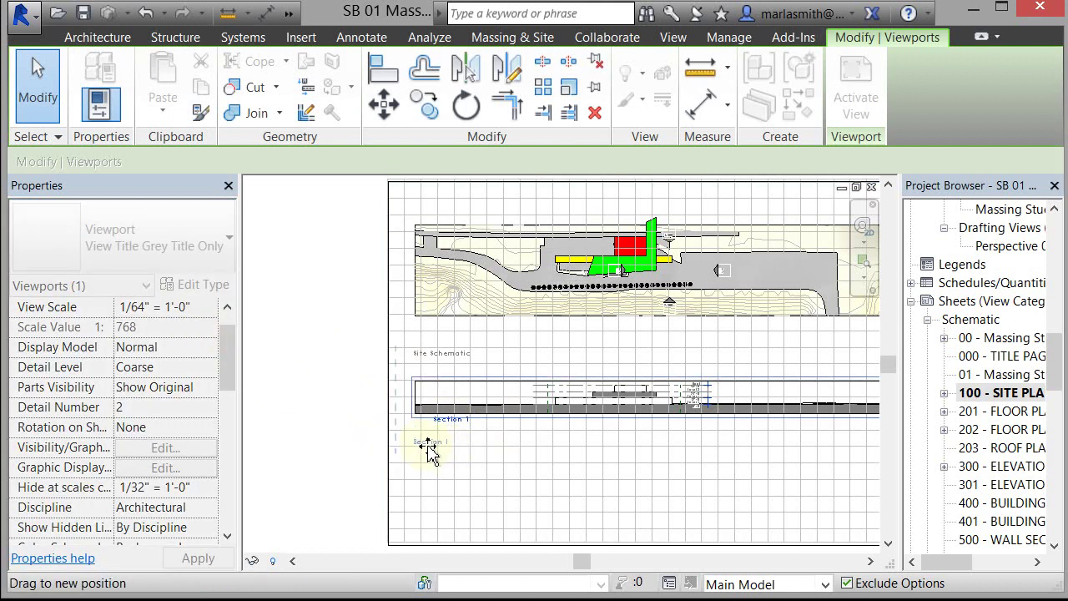
click(281, 370)
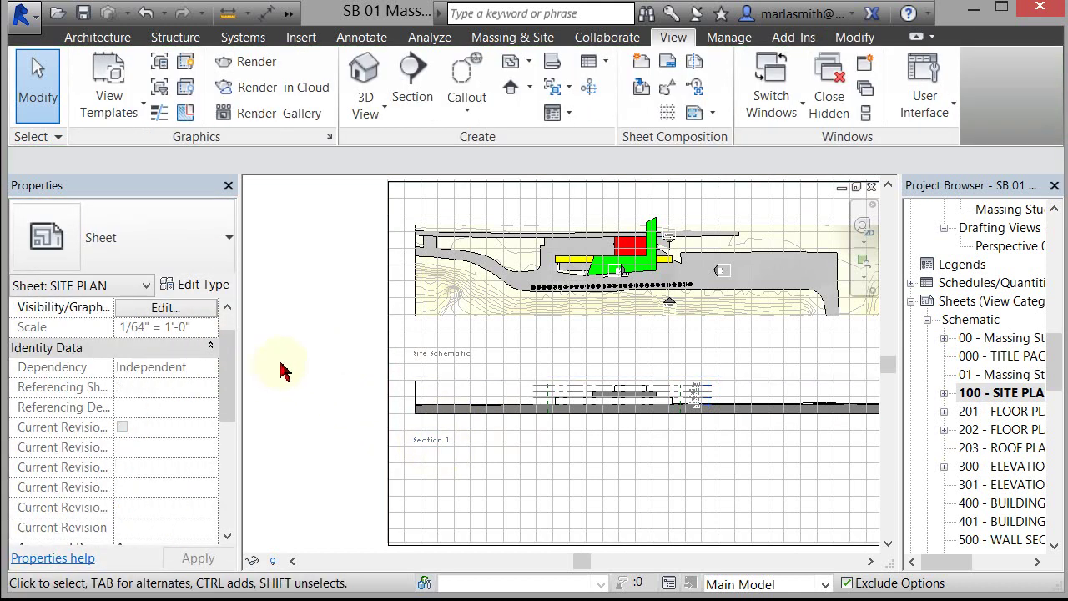
scroll(284, 367, down, 3)
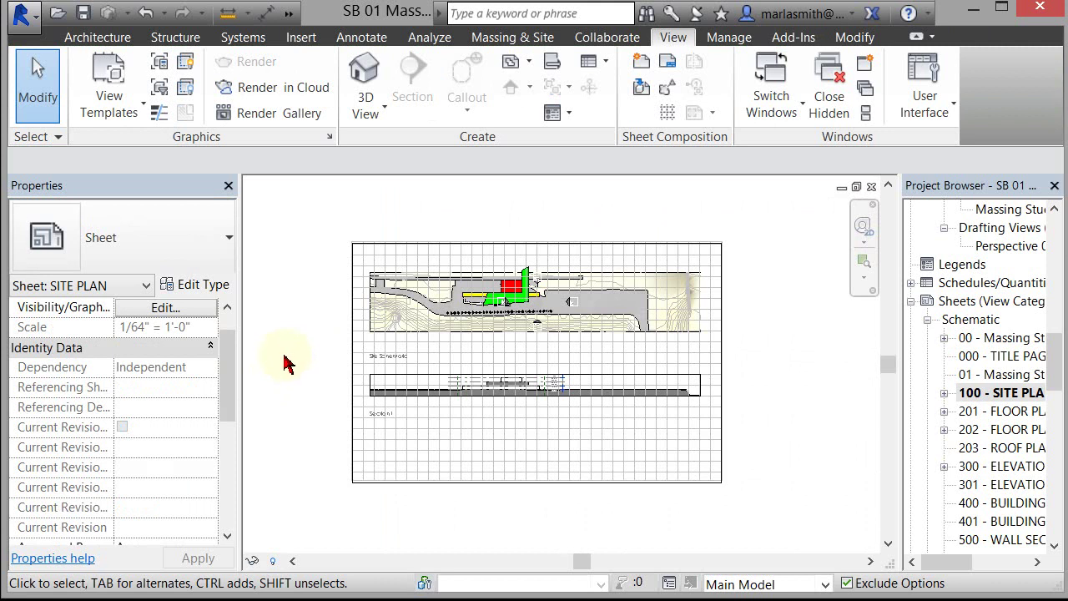
scroll(284, 363, up, 1)
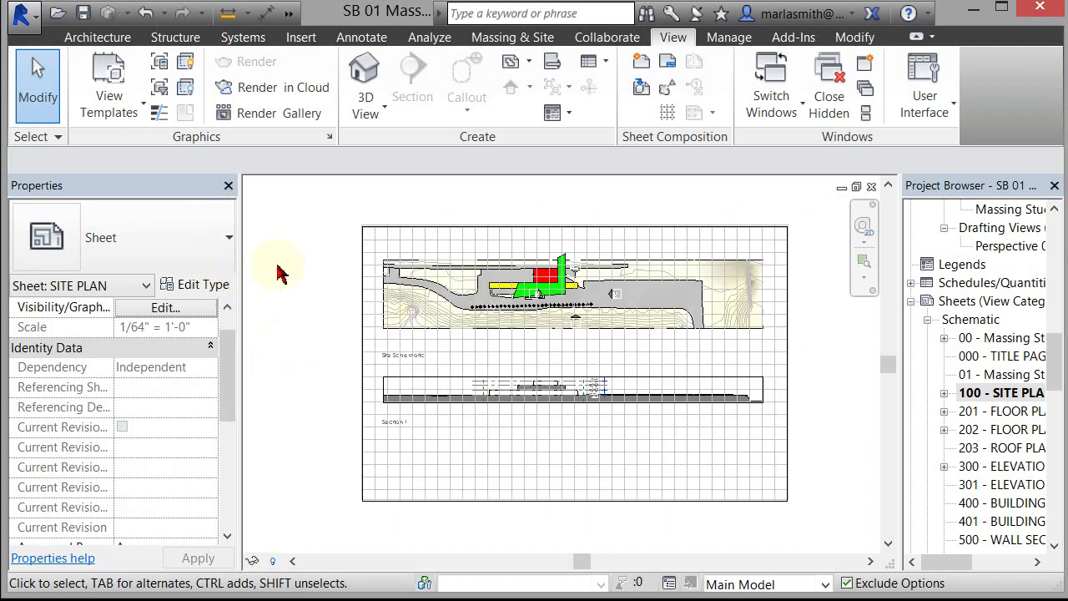